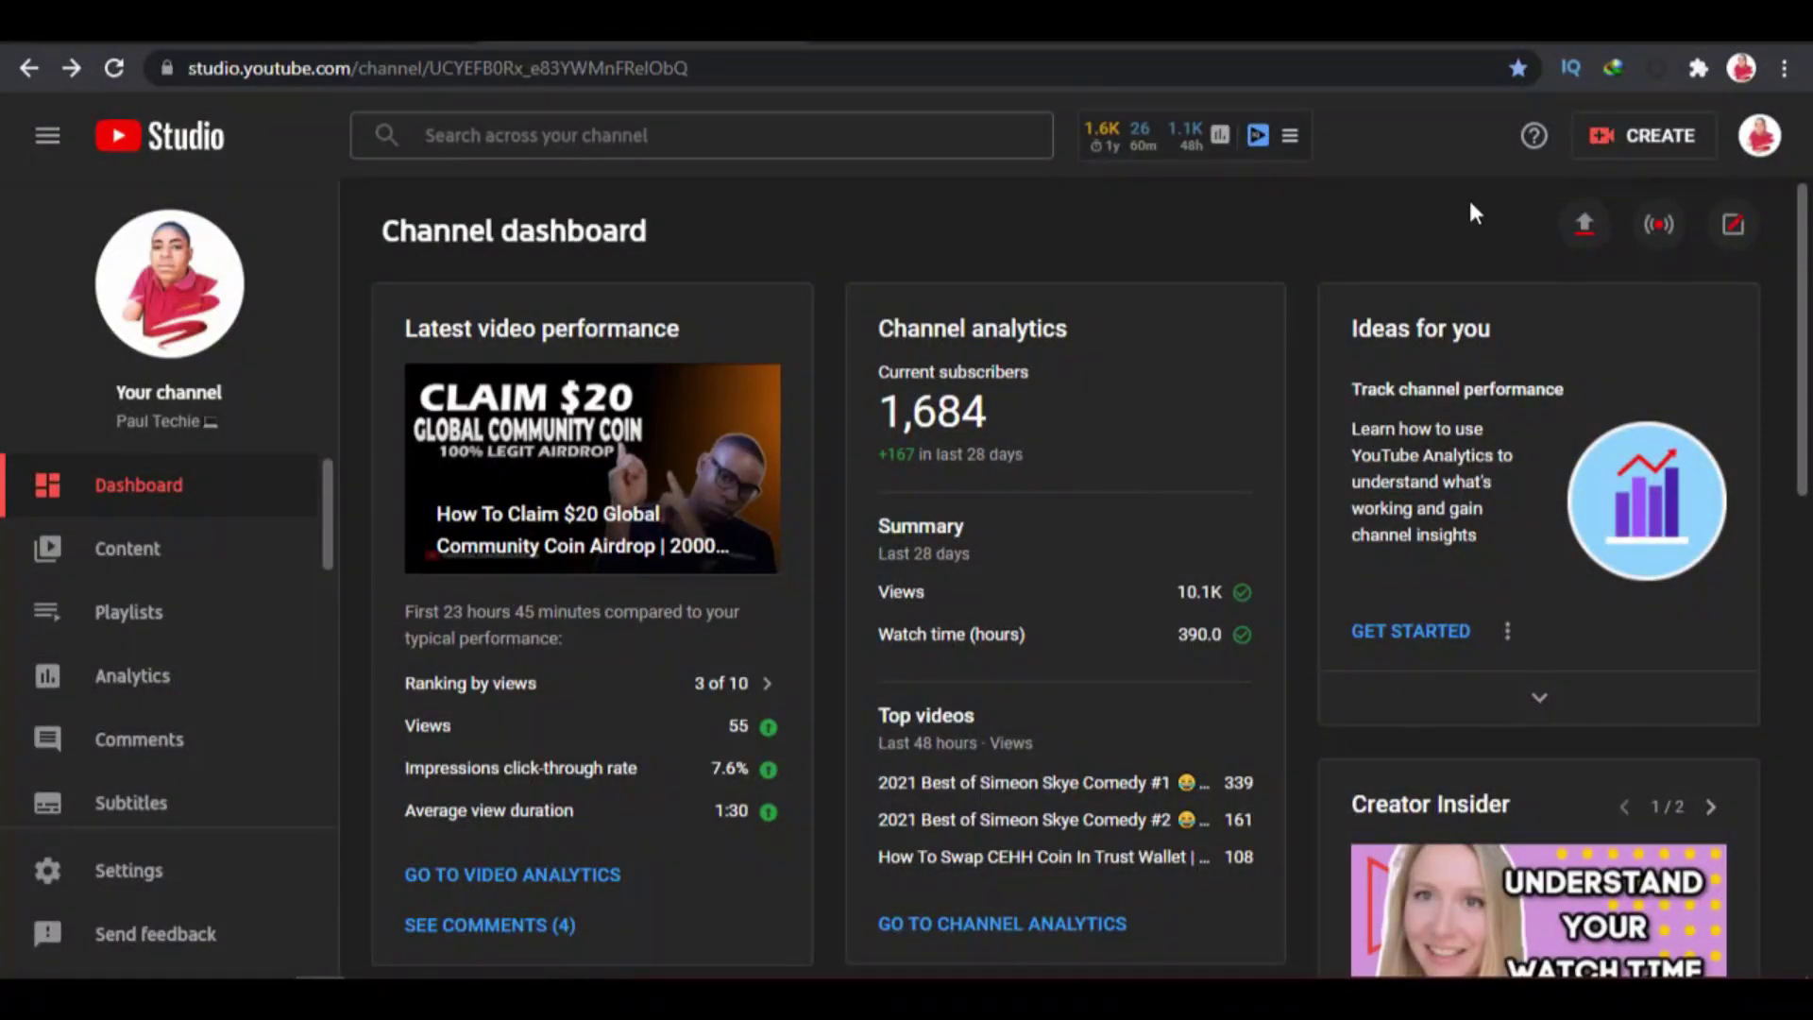
Step: Start a new YouTube live stream via Create > Go live and open its Edit settings
{"action": "left_click", "coordinate": [1625, 142]}
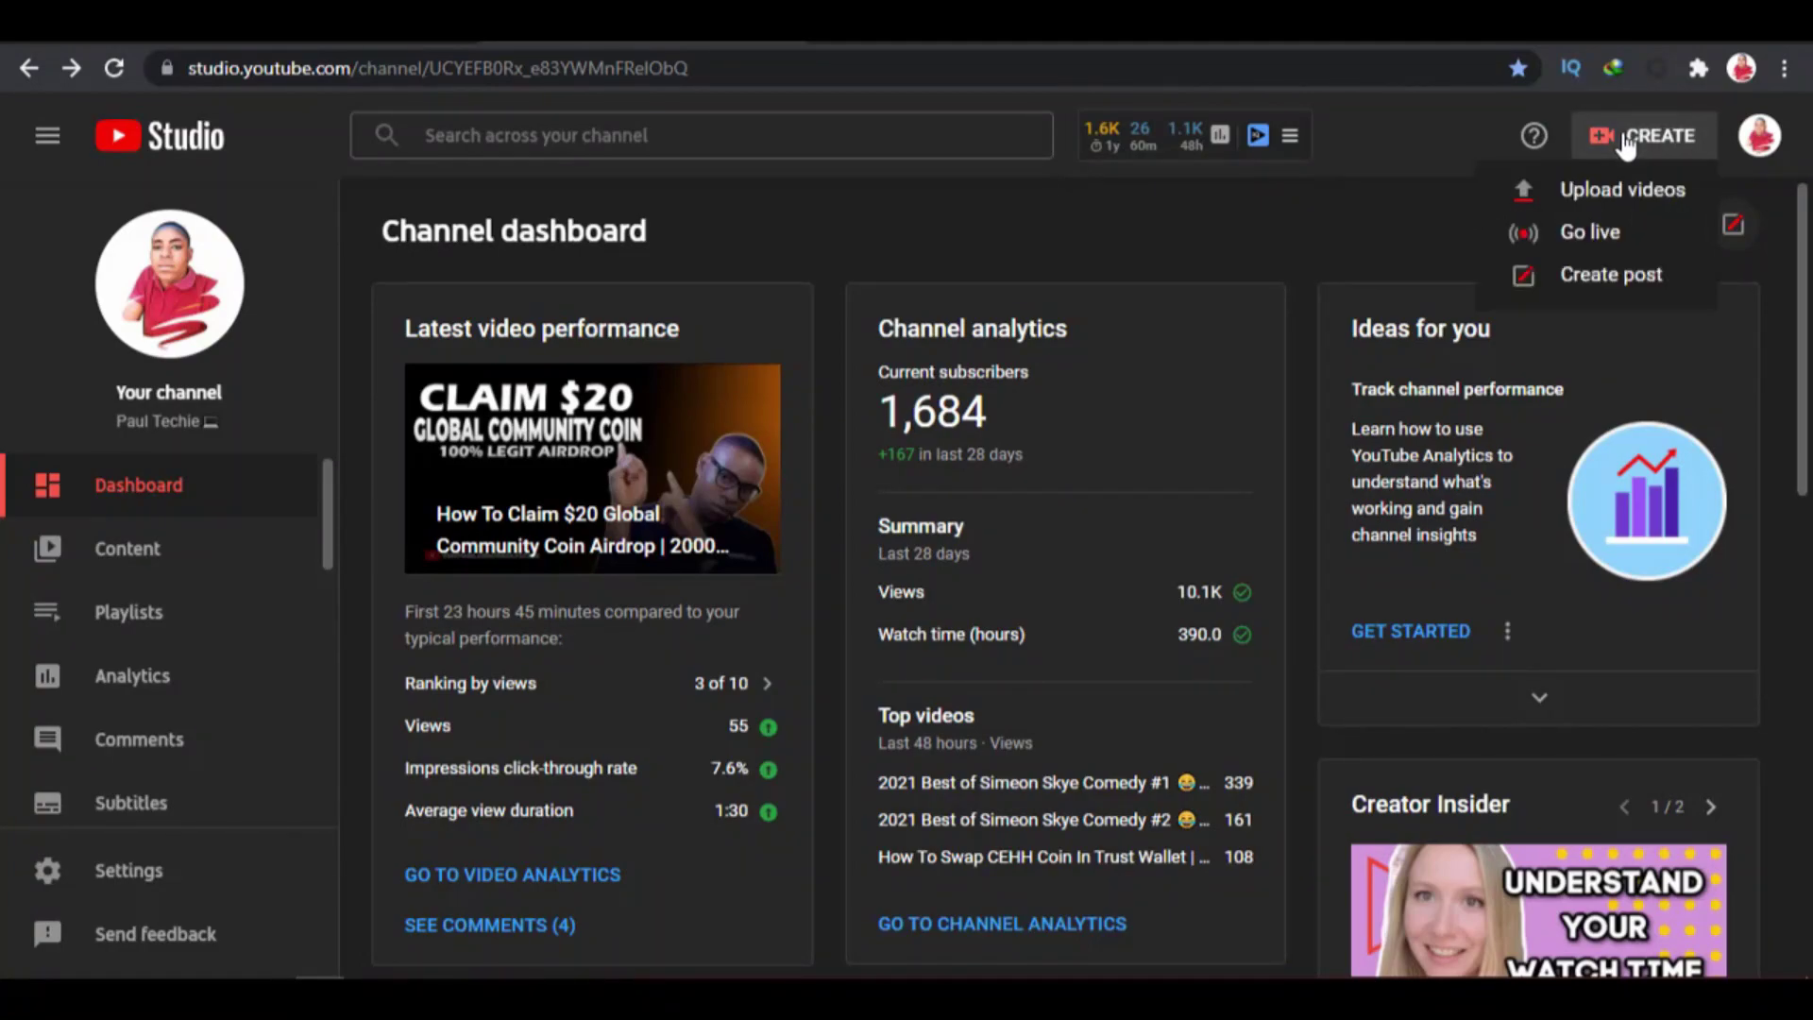
{"action": "left_click", "coordinate": [1596, 234]}
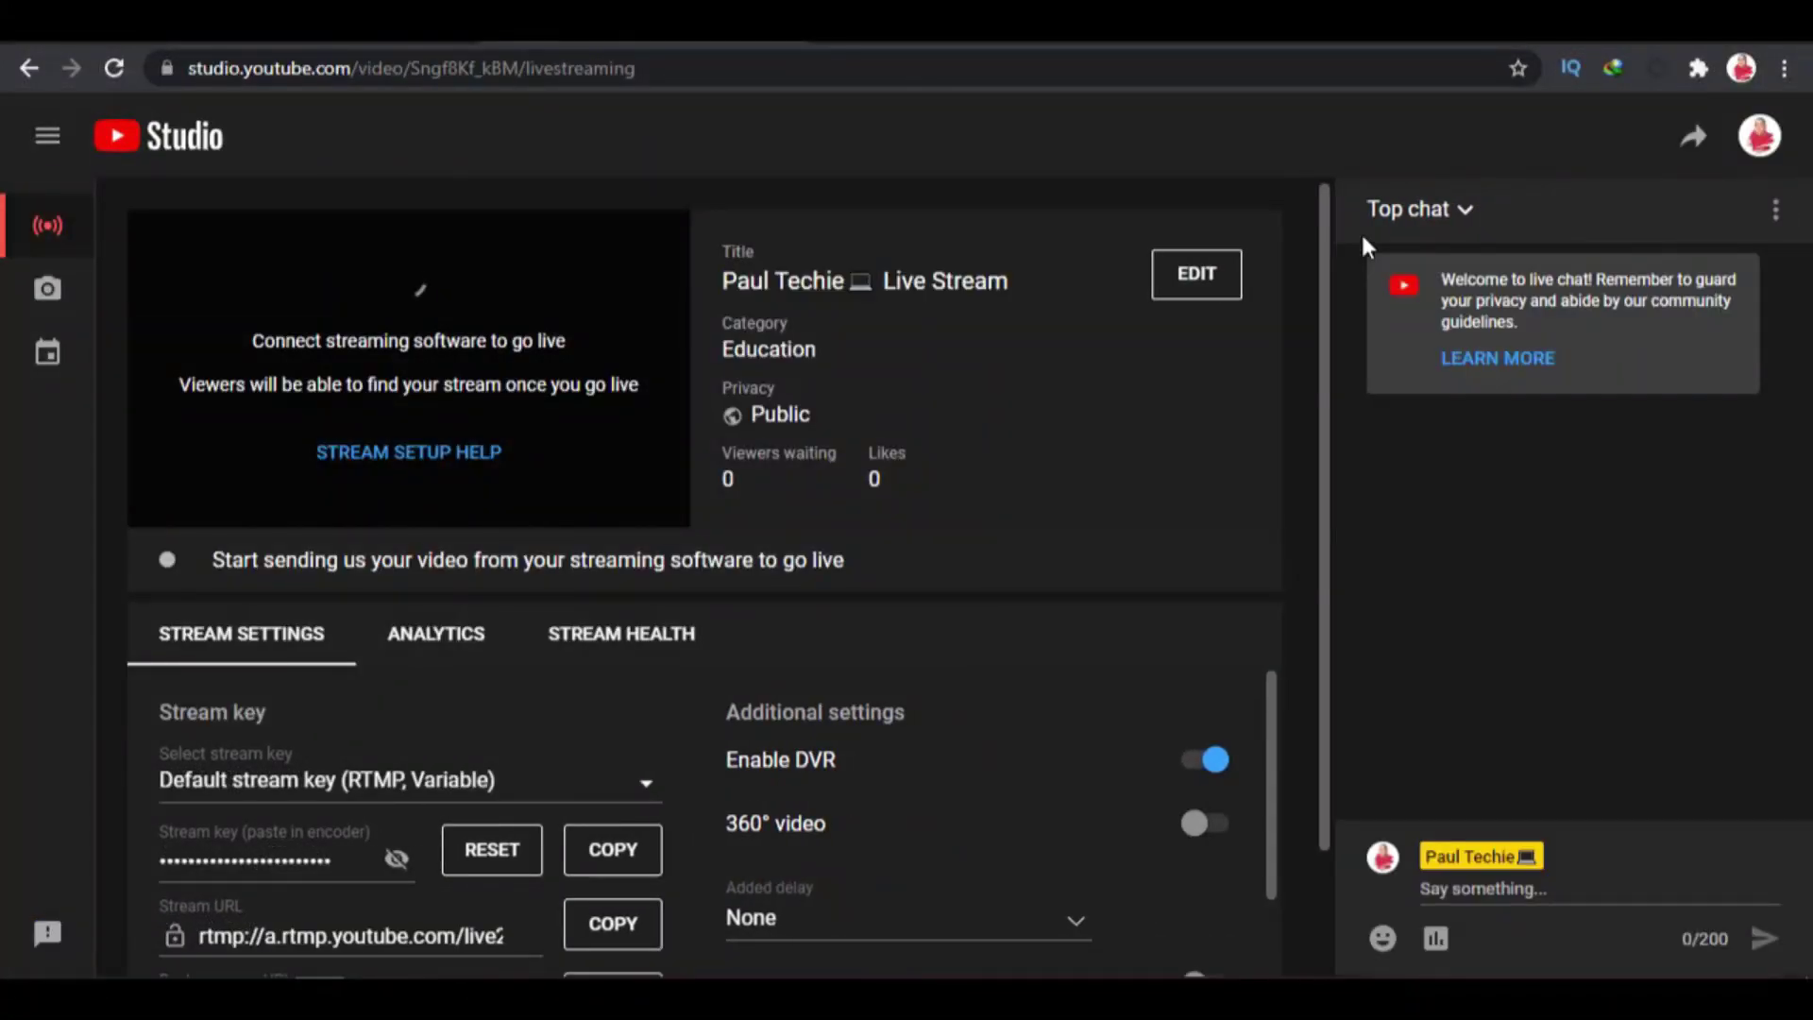
{"action": "left_click", "coordinate": [1155, 296]}
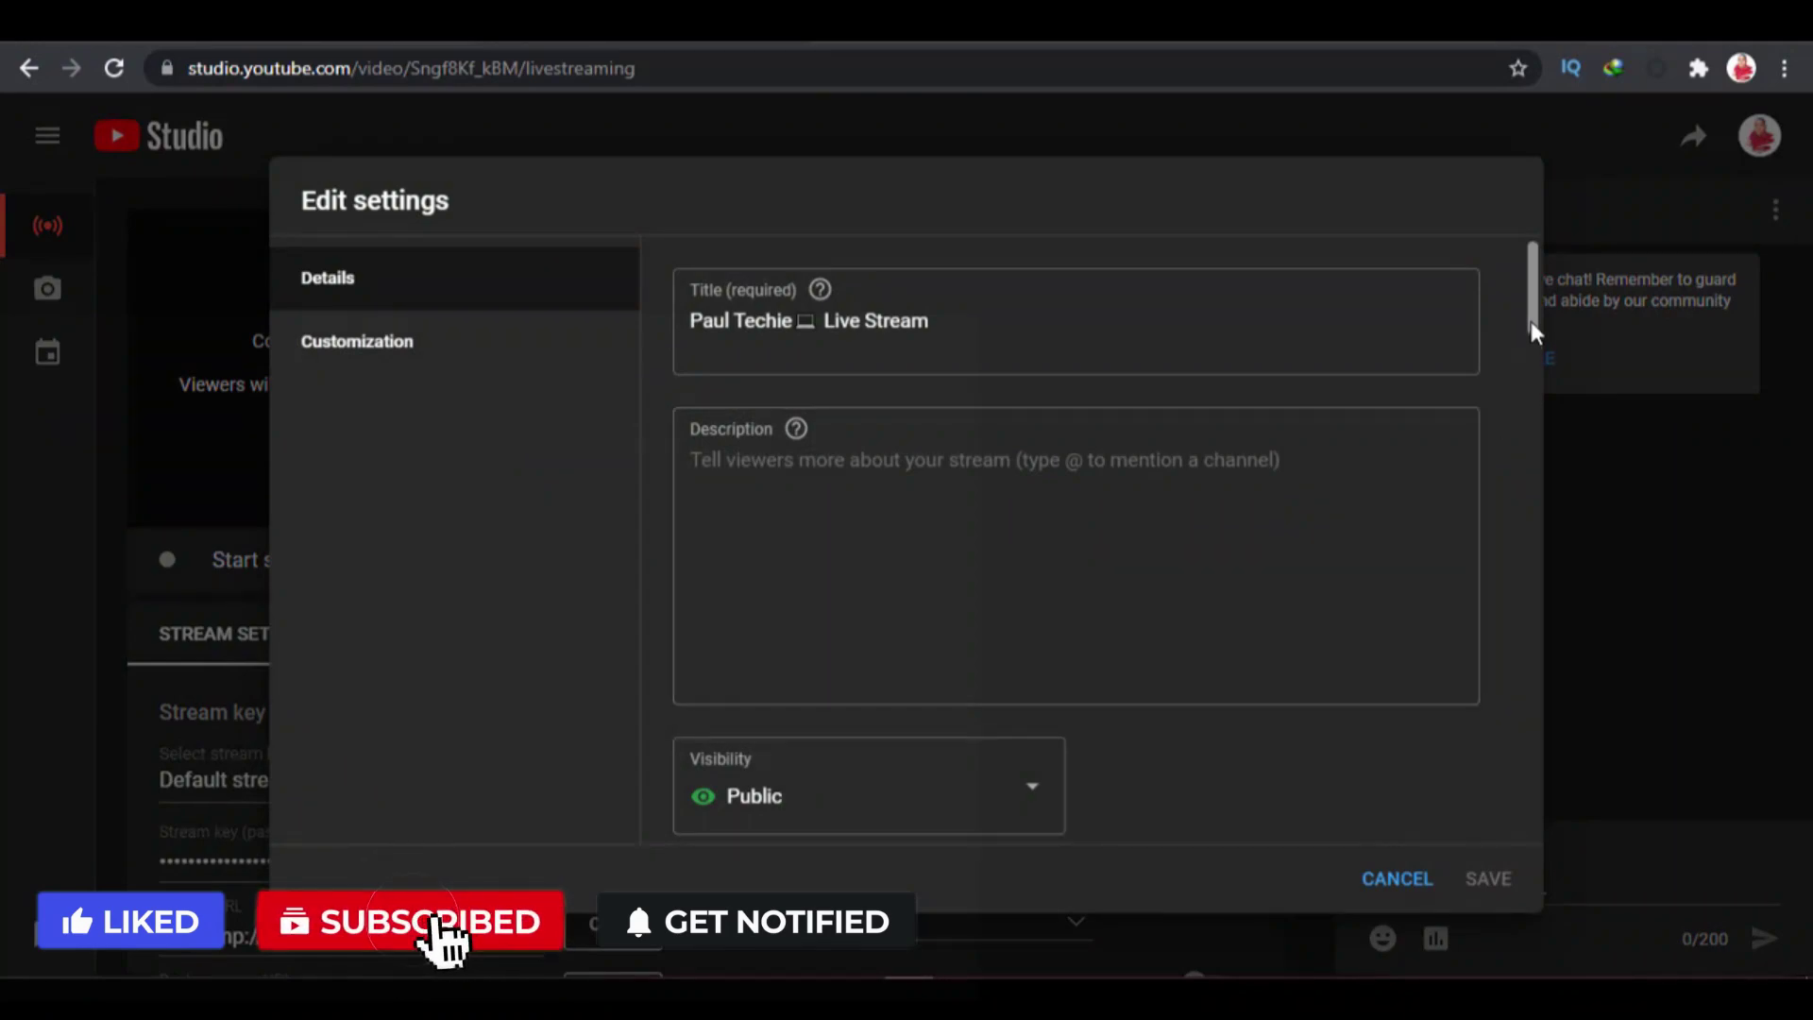
Step: Review the stream details, including Education category and Public privacy, then cancel without saving
{"action": "left_click_drag", "start_coordinate": [1534, 320], "coordinate": [1549, 390]}
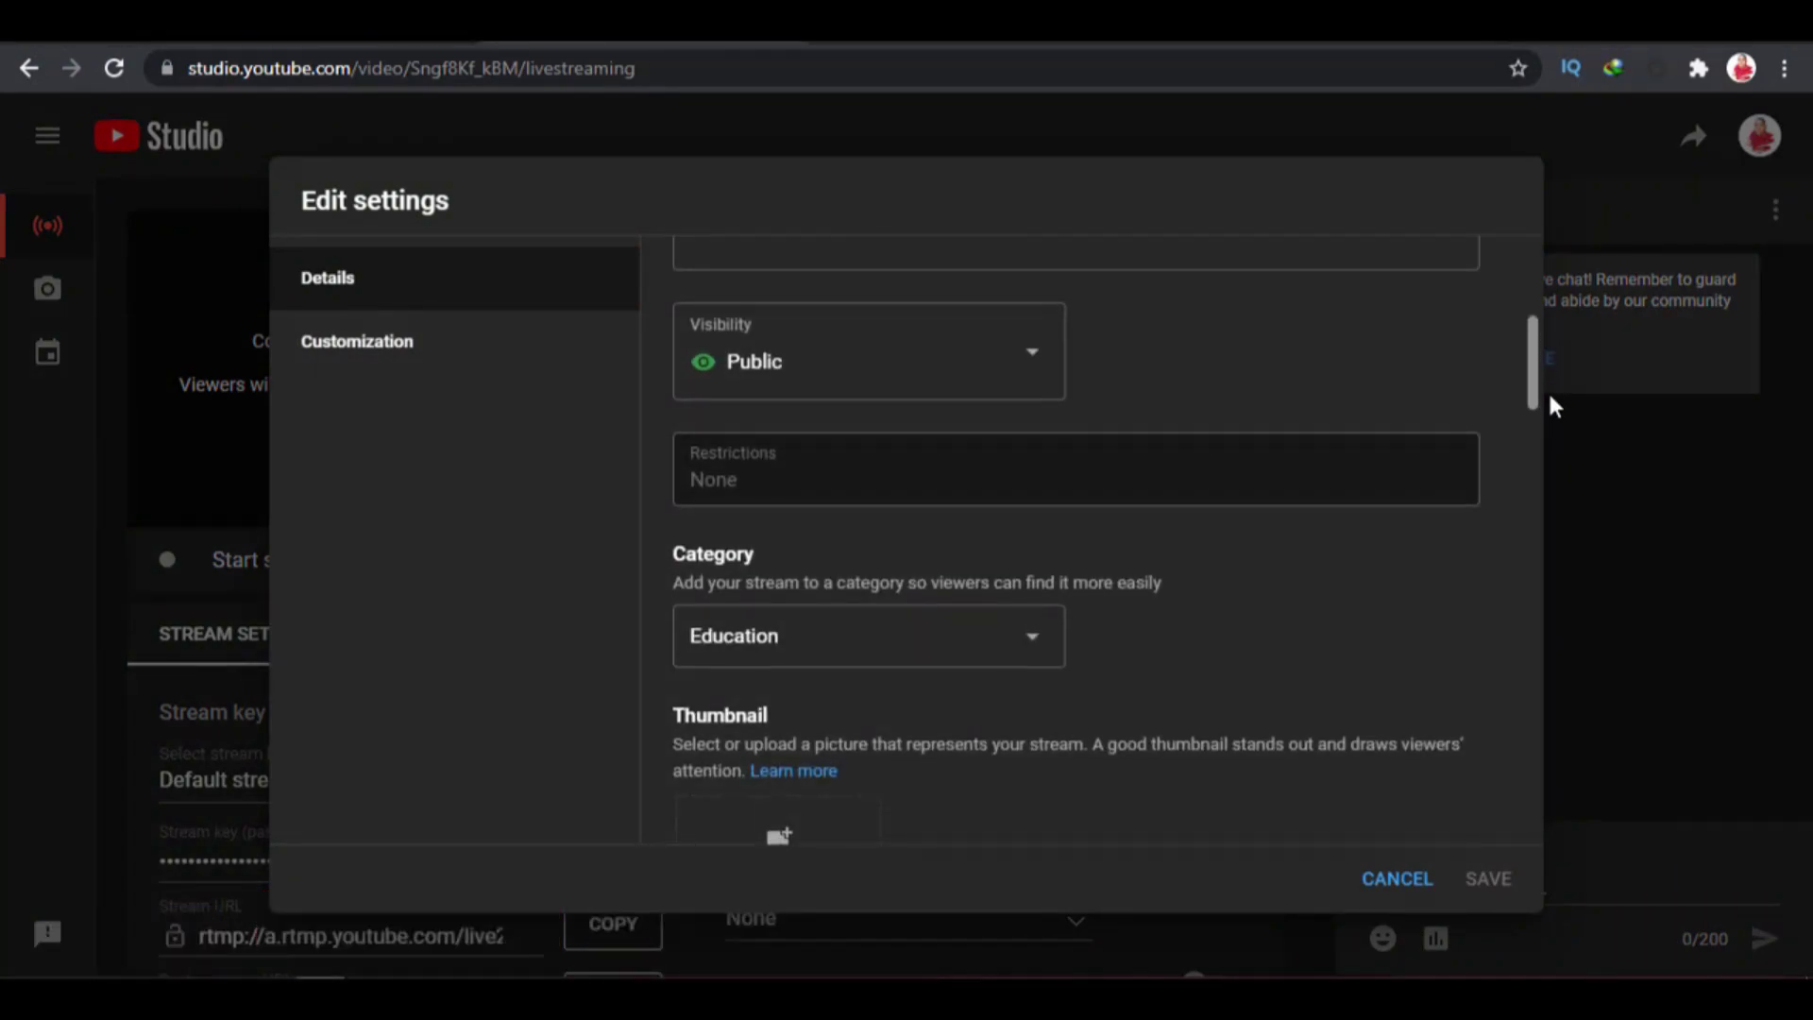
{"action": "mouse_move", "coordinate": [1550, 395]}
{"action": "left_mouse_down"}
{"action": "mouse_move", "coordinate": [1538, 373]}
{"action": "mouse_move", "coordinate": [1541, 406]}
{"action": "left_mouse_up"}
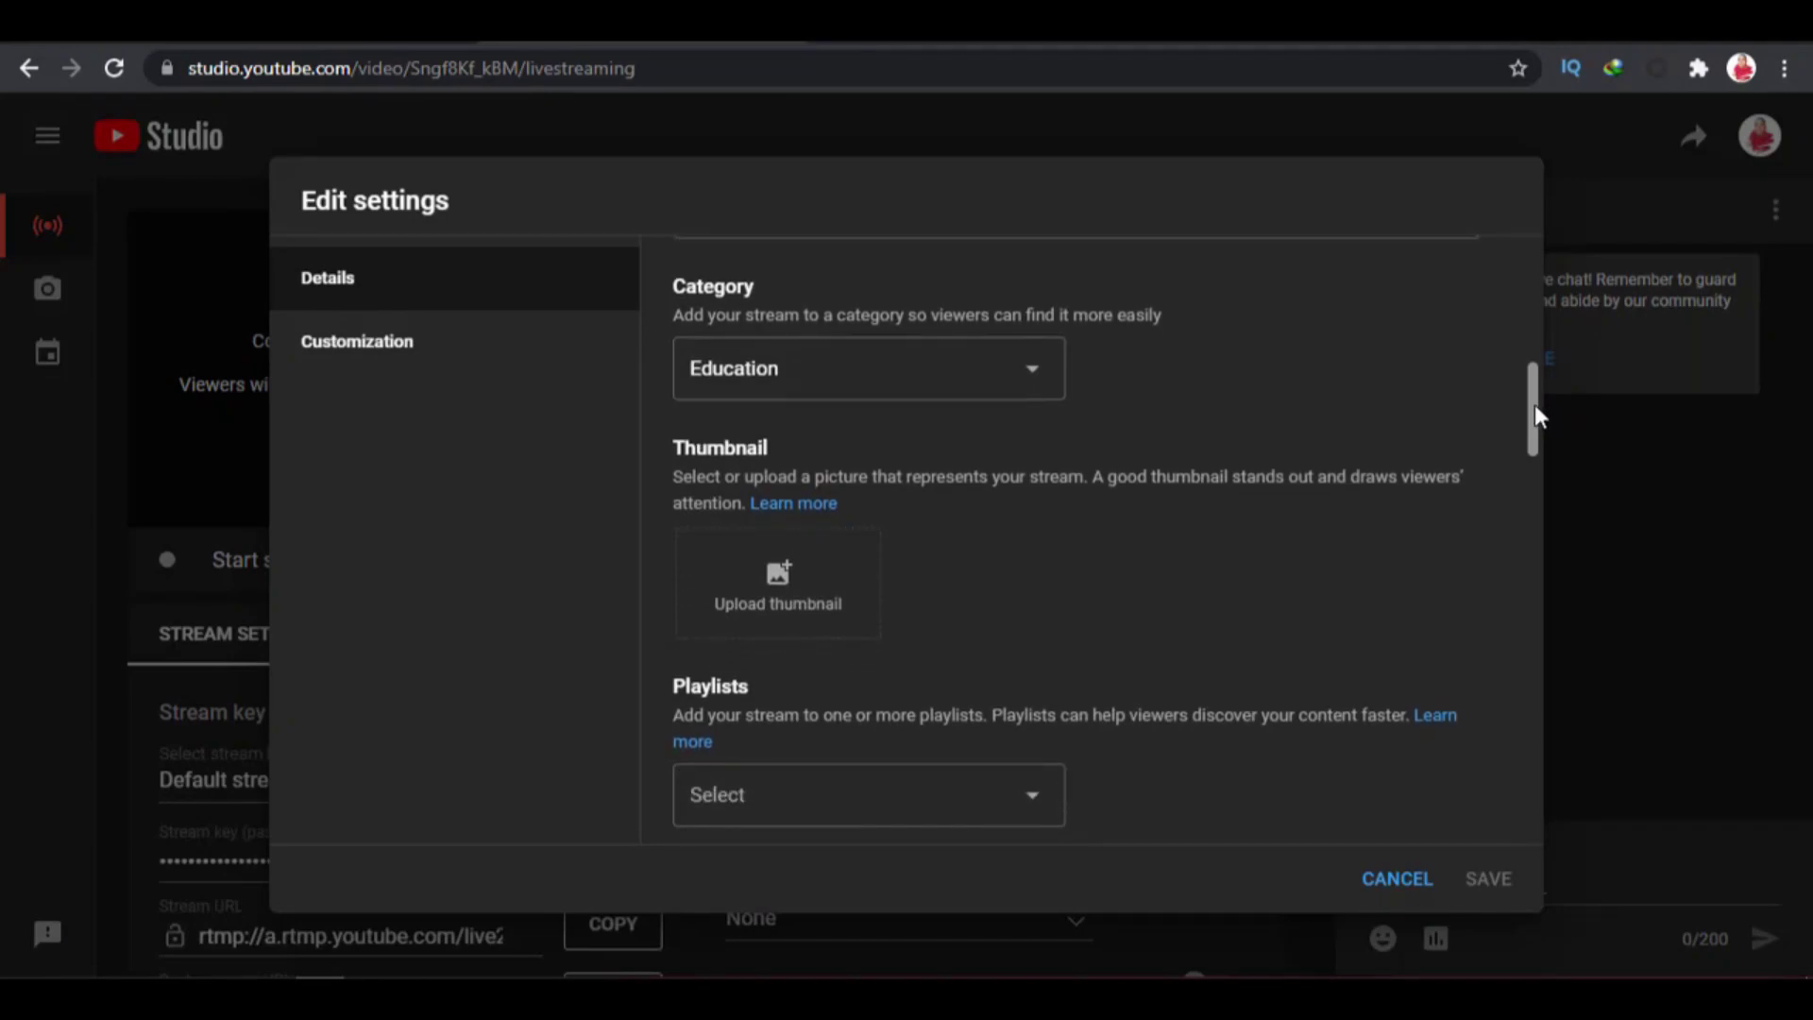
{"action": "left_click_drag", "start_coordinate": [1535, 406], "coordinate": [1539, 469]}
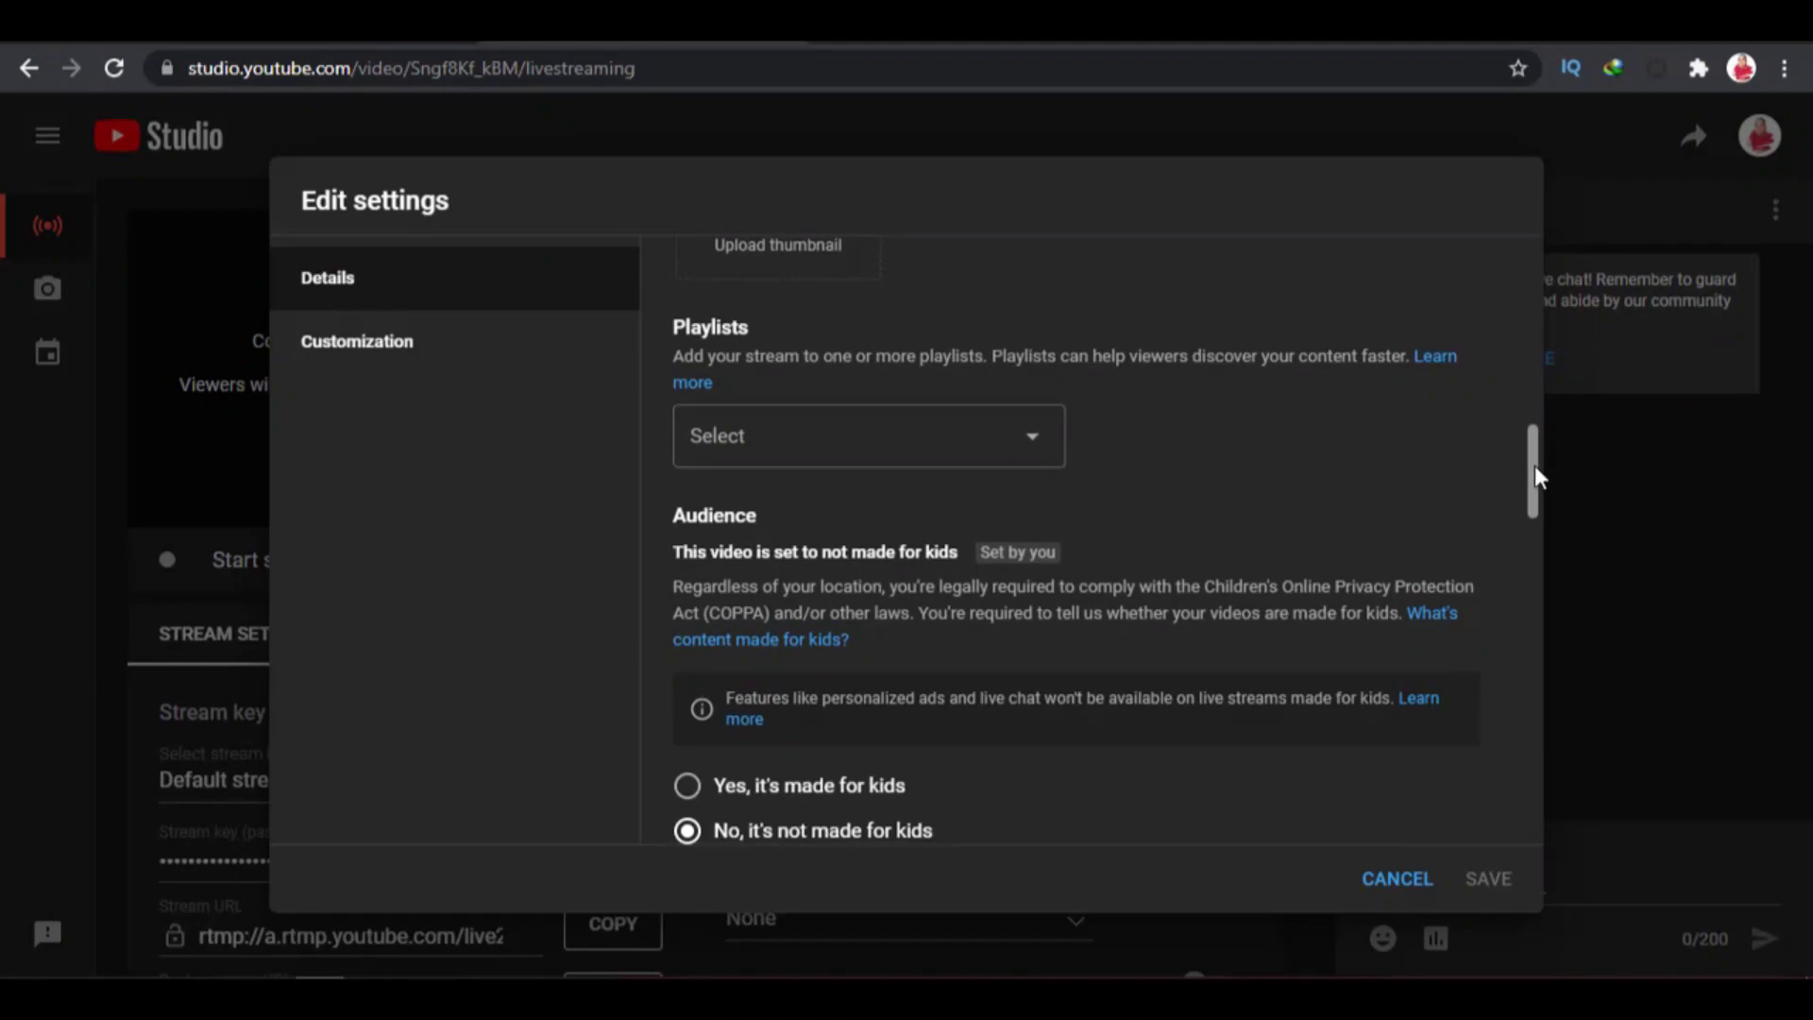
{"action": "left_click_drag", "start_coordinate": [1535, 469], "coordinate": [1562, 667]}
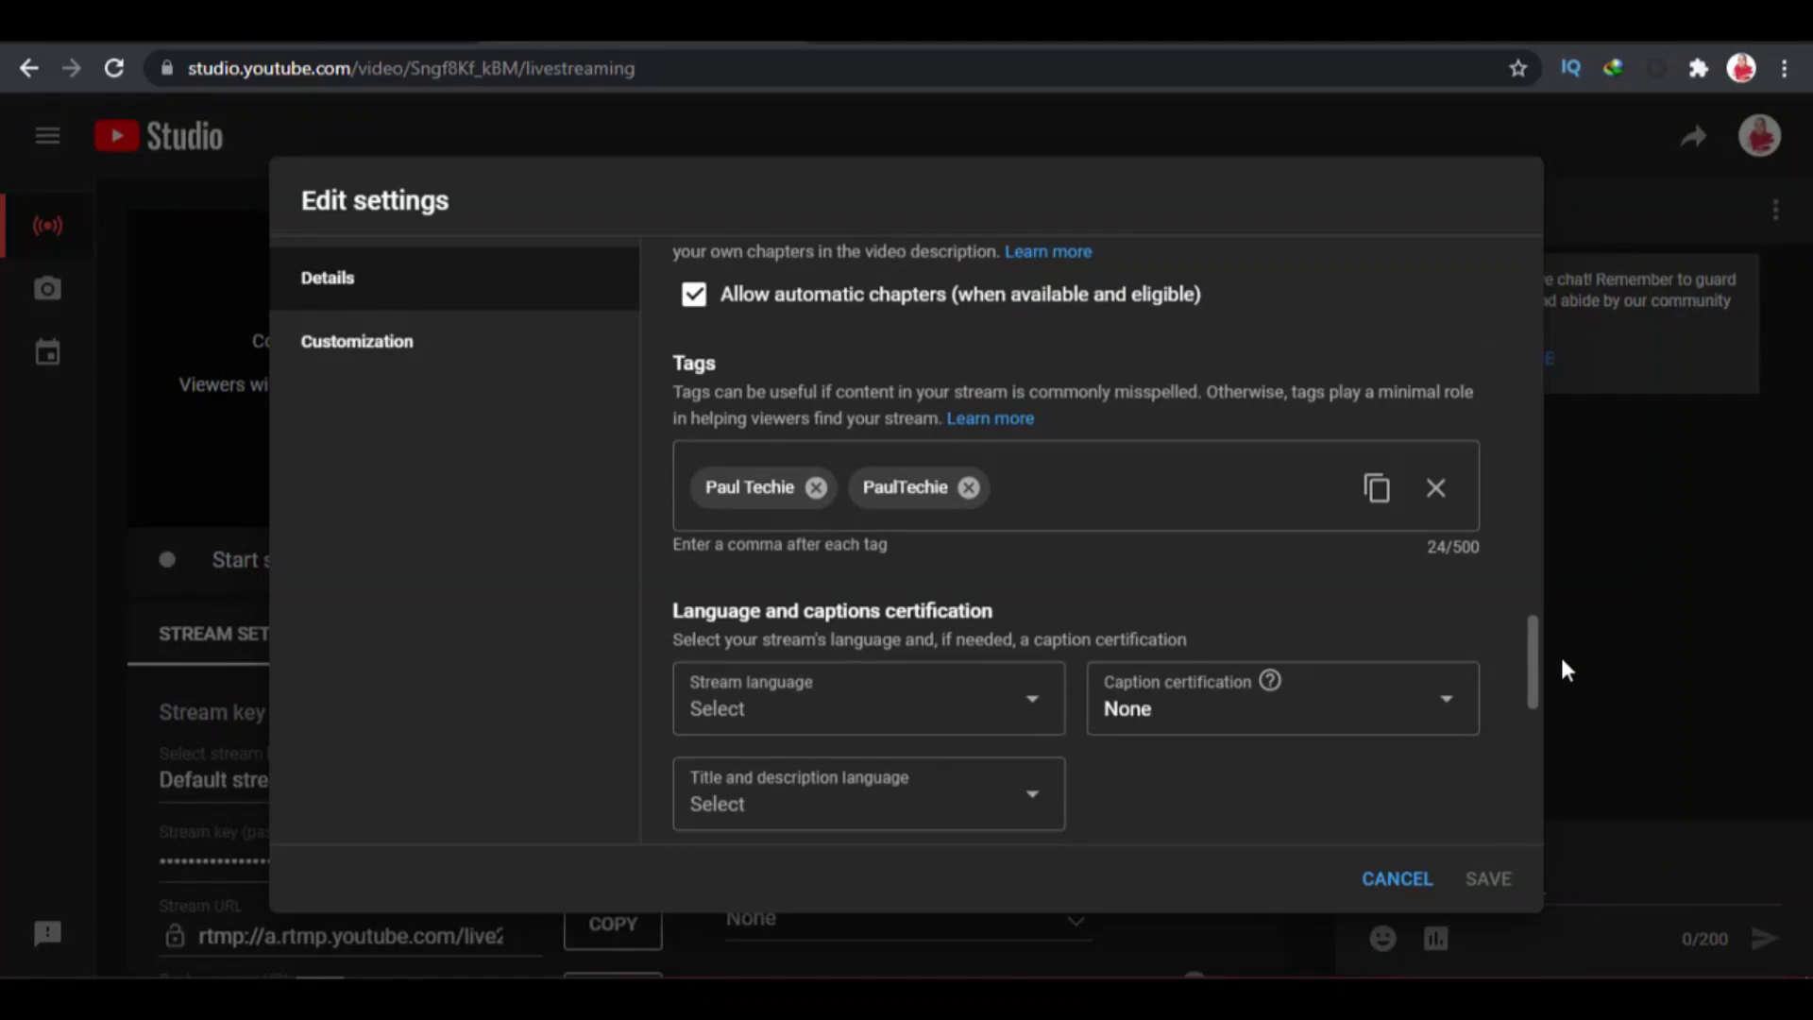
{"action": "left_click_drag", "start_coordinate": [1535, 661], "coordinate": [1546, 810]}
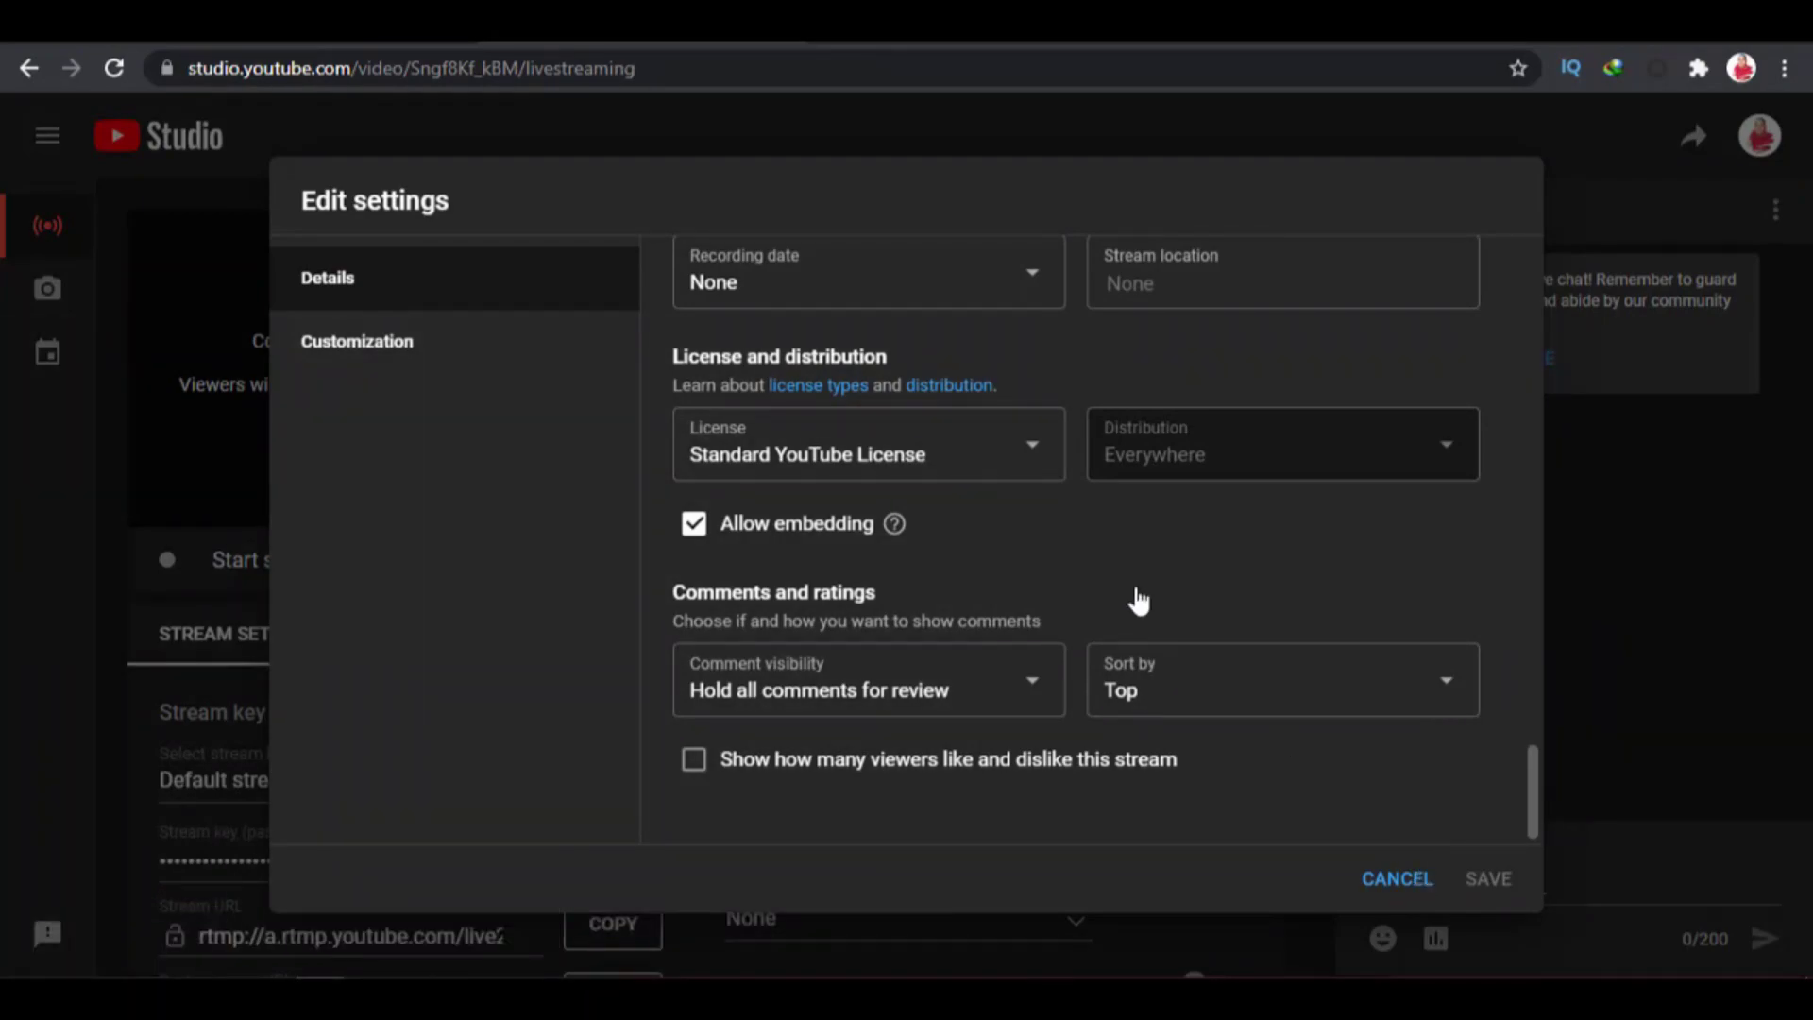
{"action": "left_click", "coordinate": [1407, 878]}
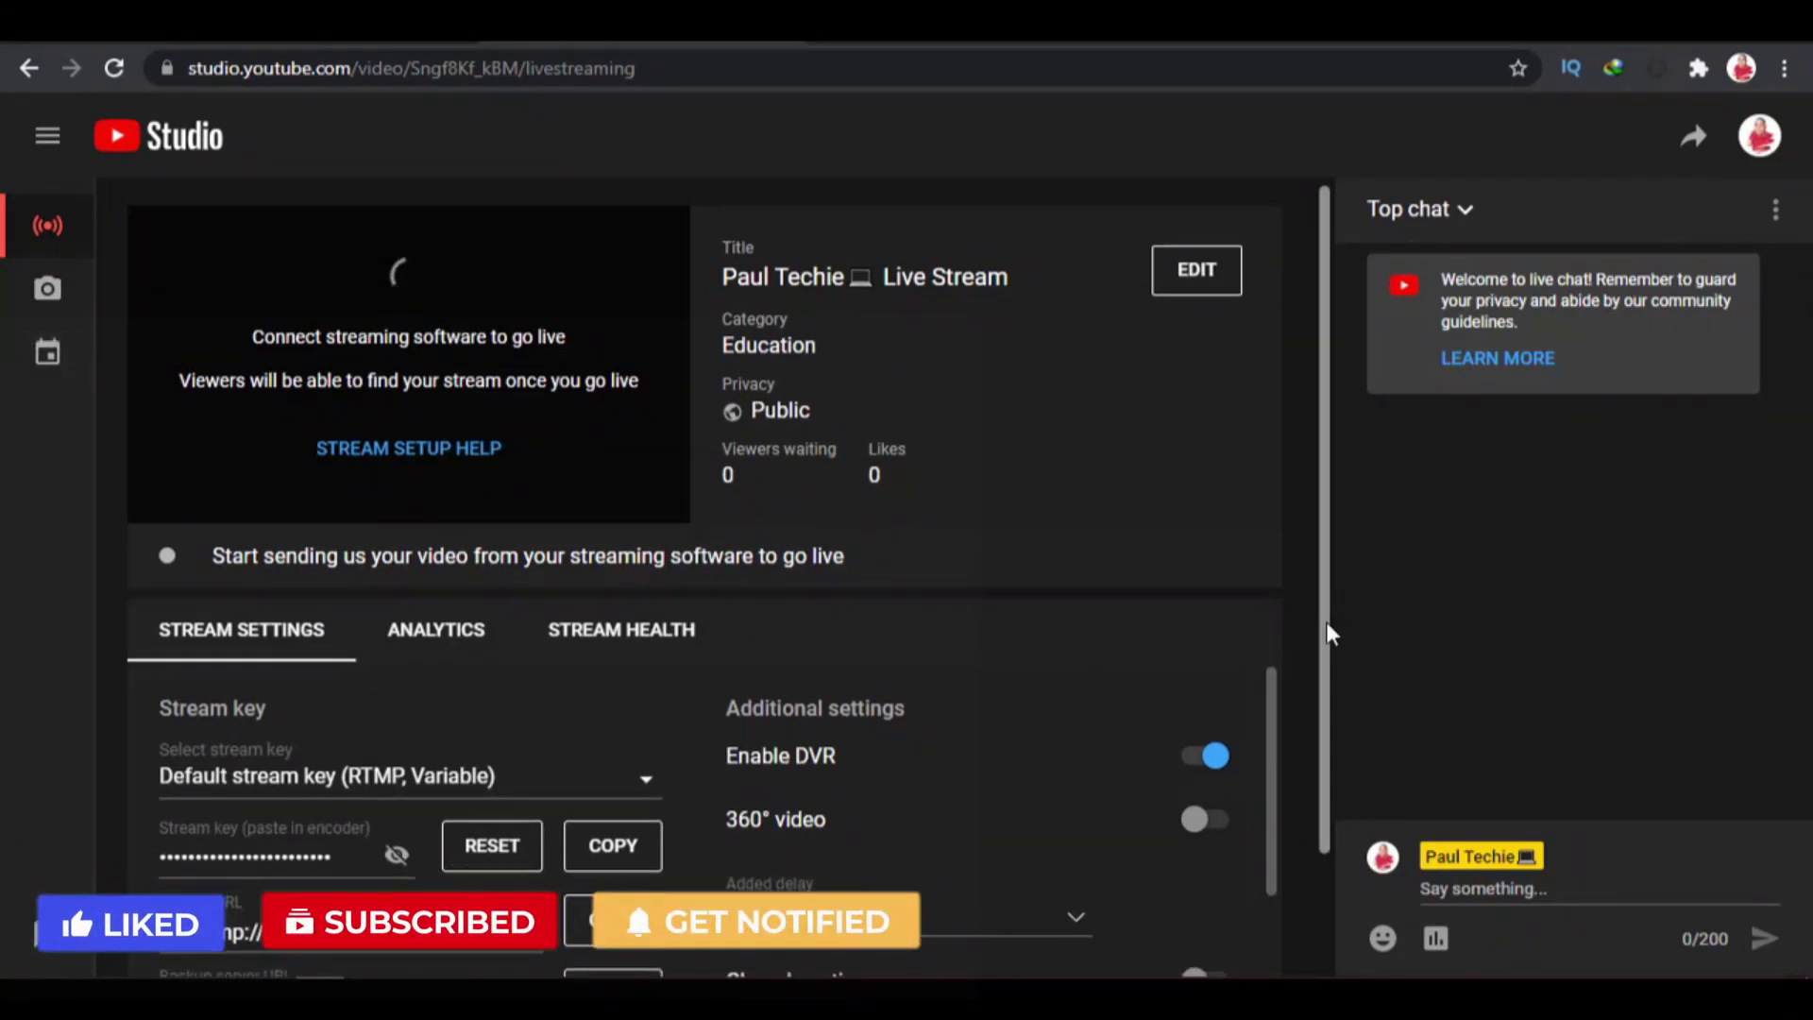
Step: Copy the YouTube Stream URL to the clipboard and switch to vMix
{"action": "scroll", "coordinate": [1326, 661], "scroll_direction": "down", "scroll_amount": 2}
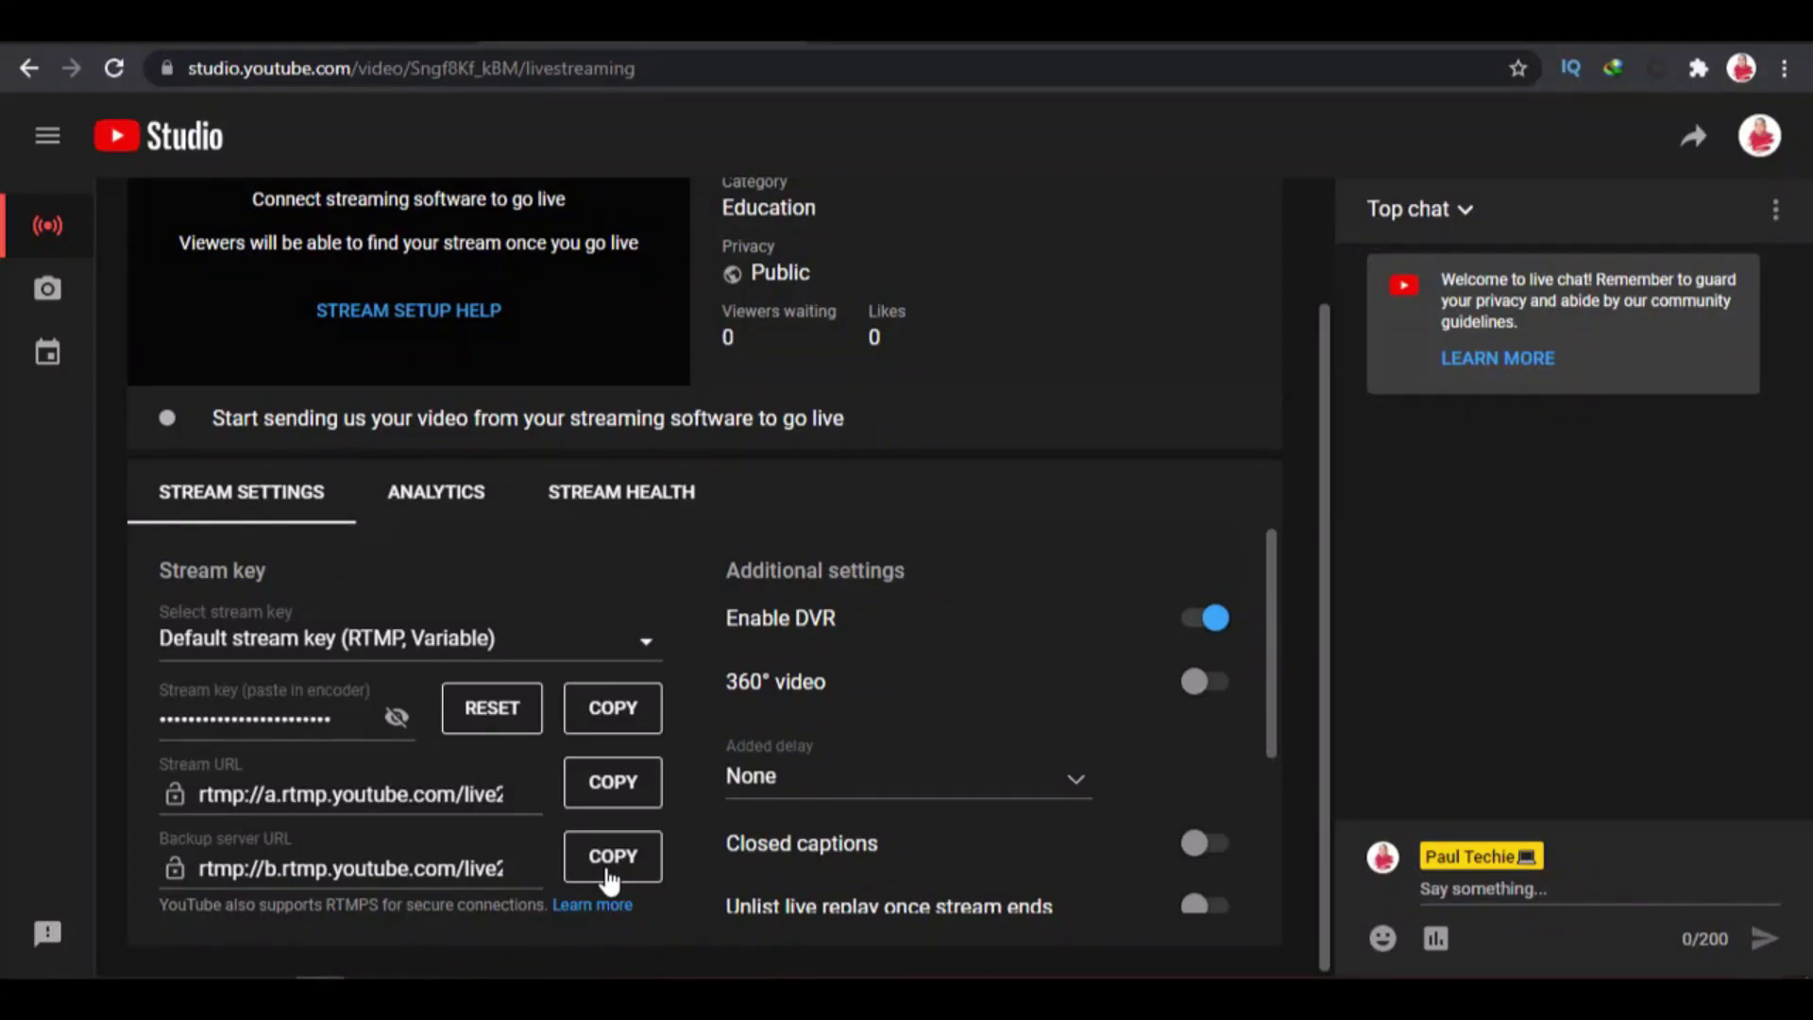
{"action": "left_click", "coordinate": [213, 767]}
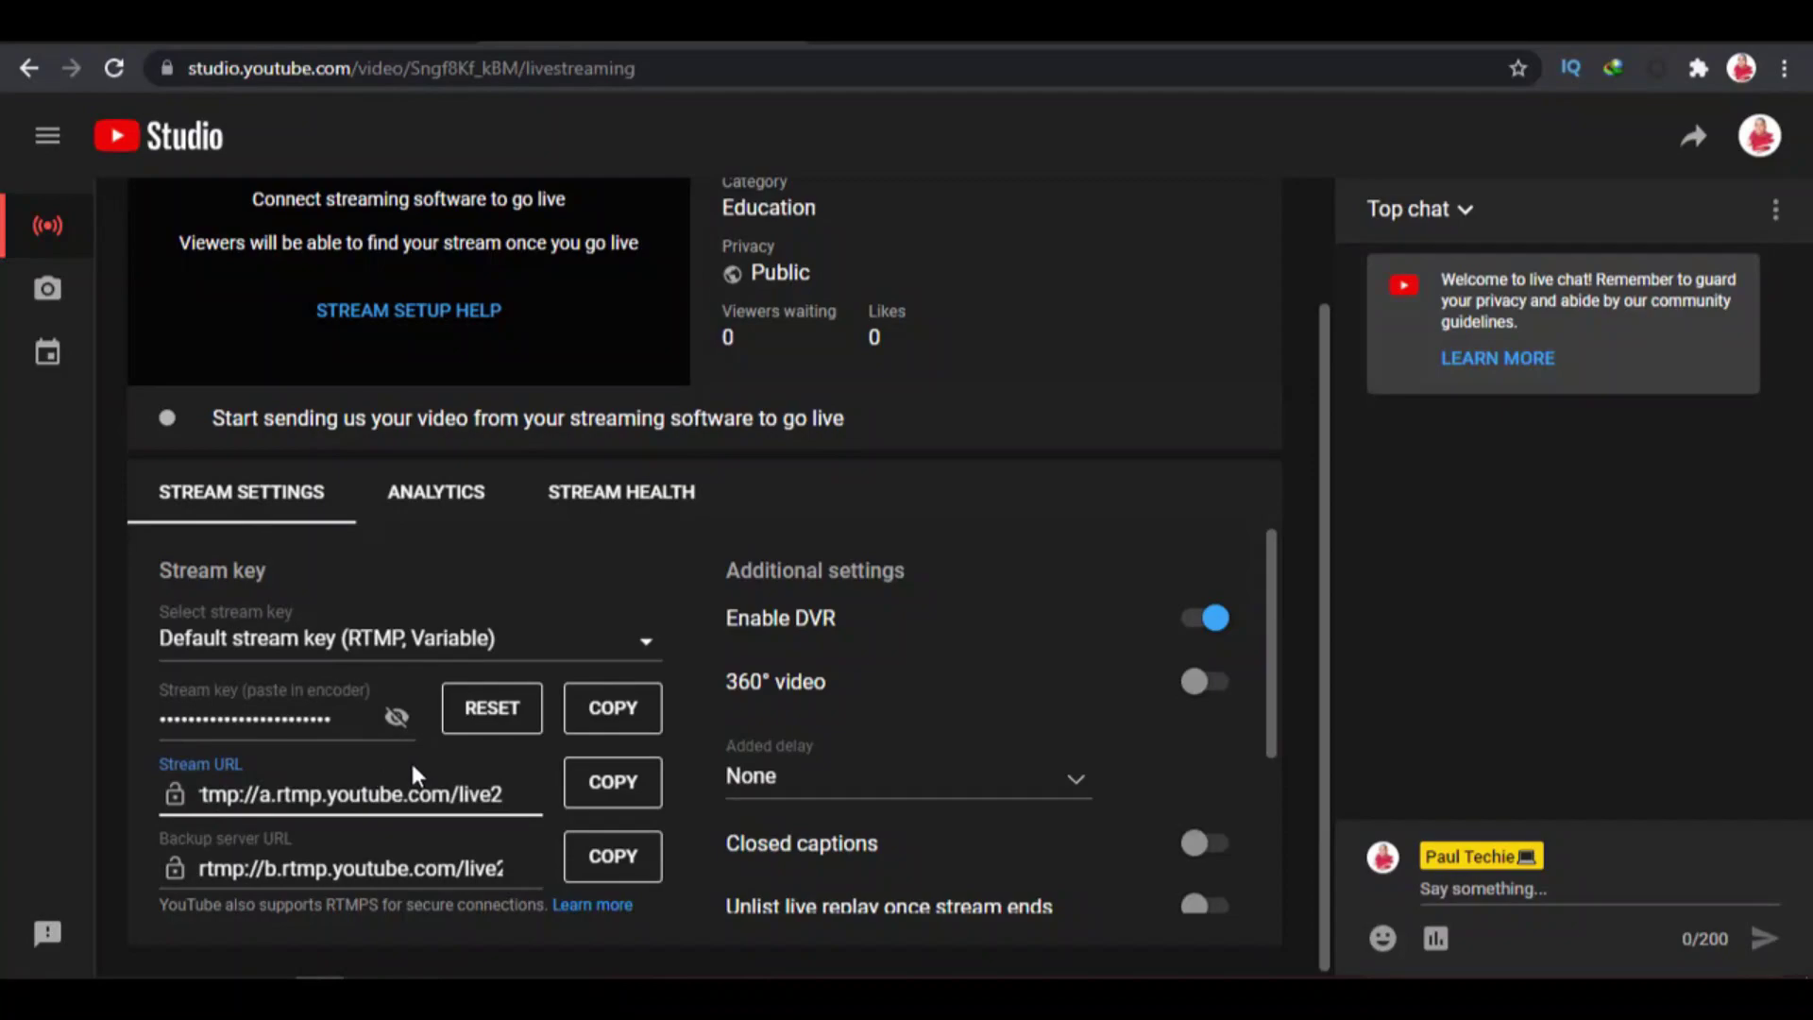
{"action": "left_click", "coordinate": [593, 796]}
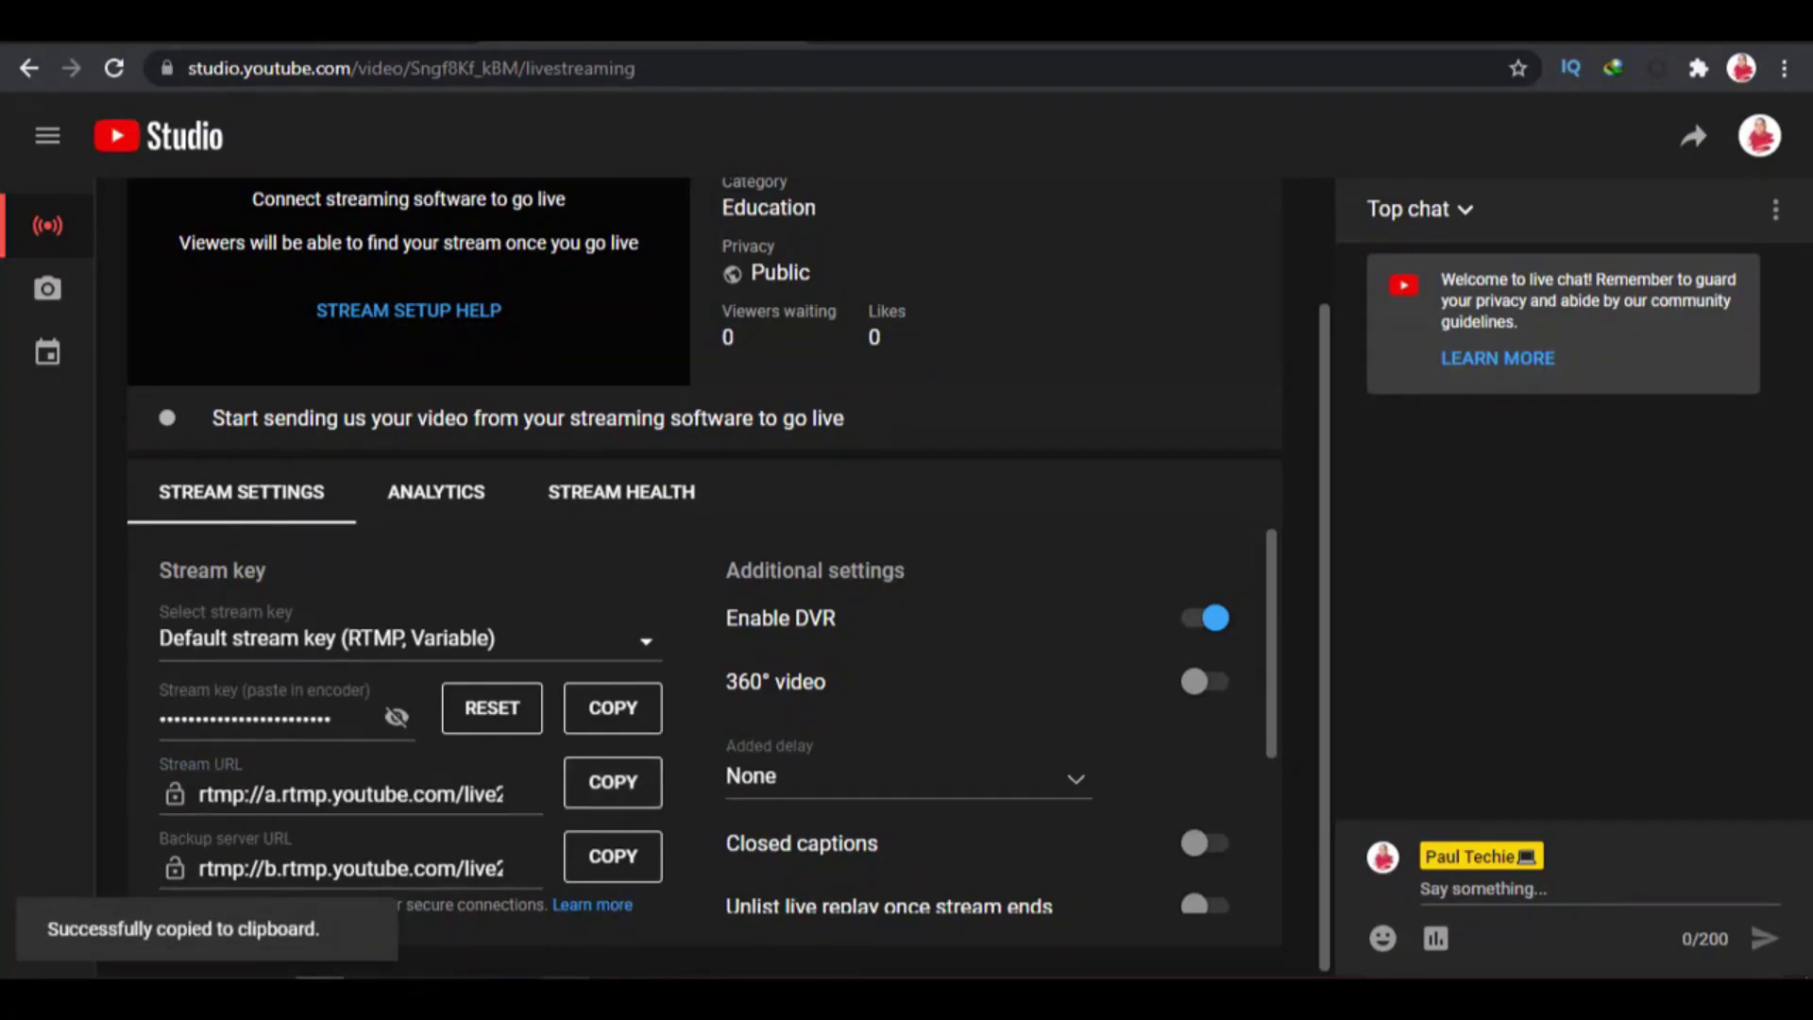
{"action": "key", "text": "alt+Tab"}
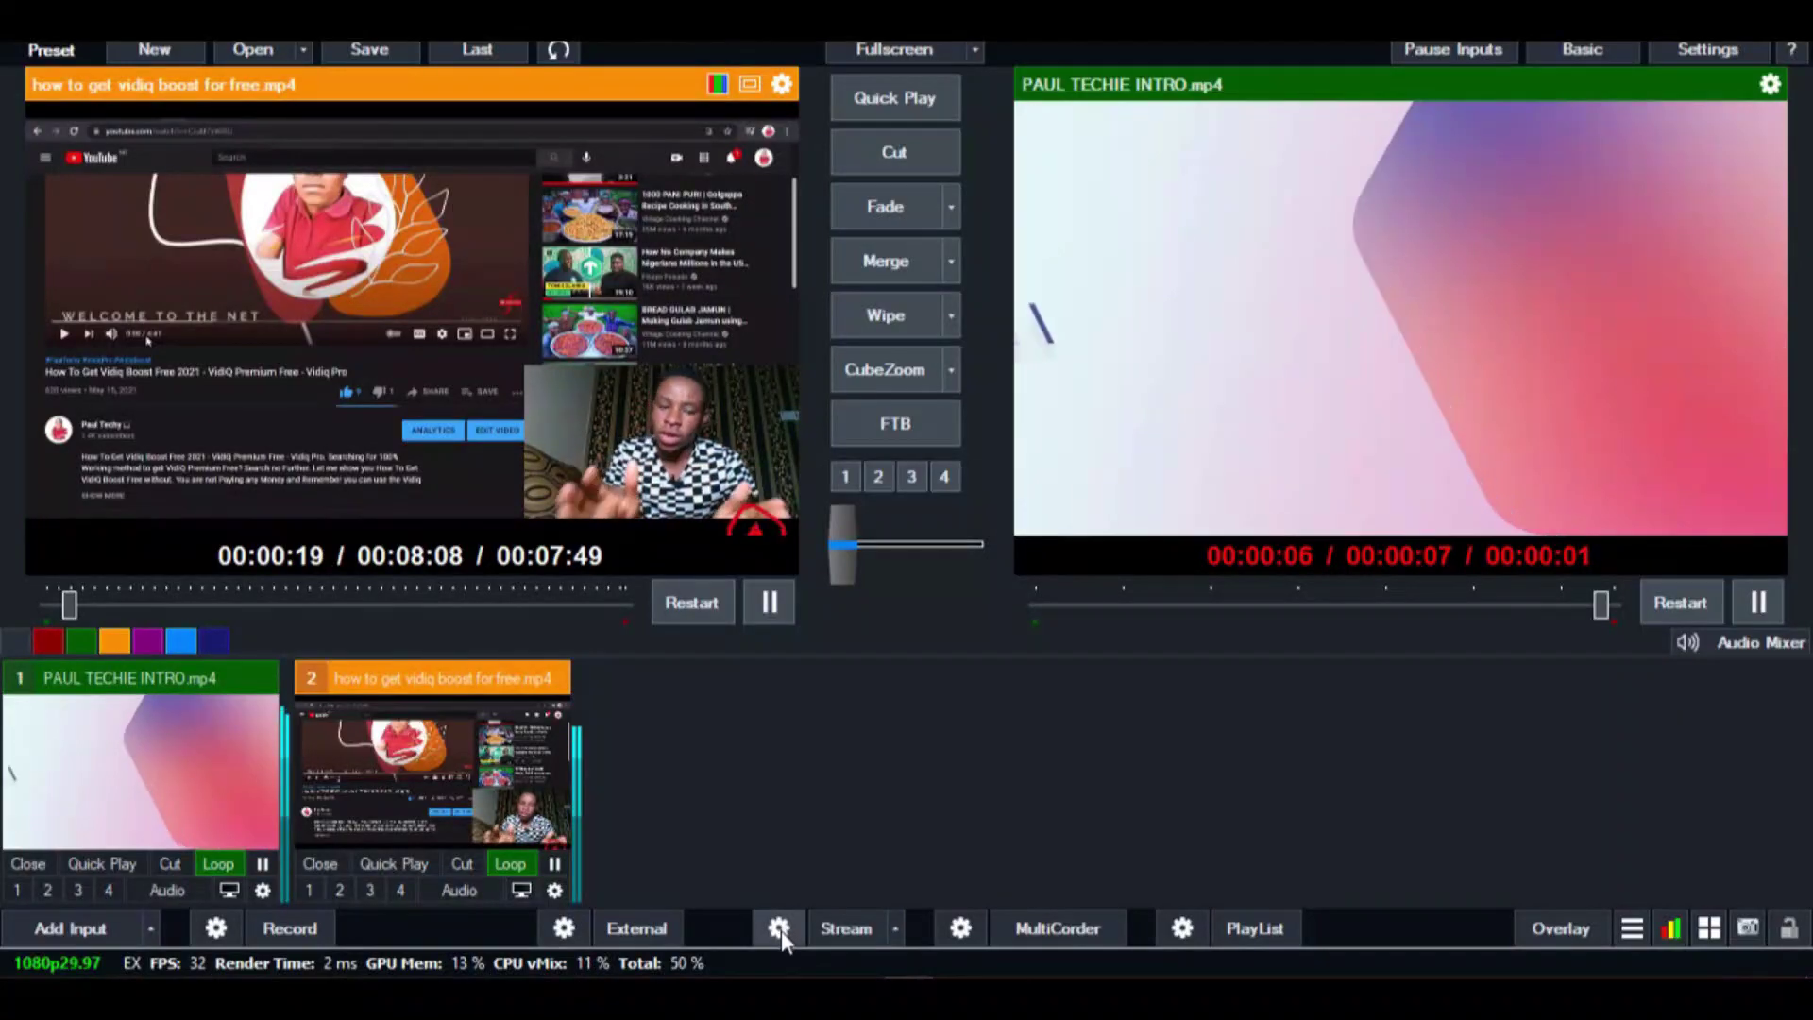
Step: Set vMix stream 1 to a Custom RTMP Server with URL rtmp://a.rtmp.youtube.com/live2
{"action": "left_click", "coordinate": [779, 930]}
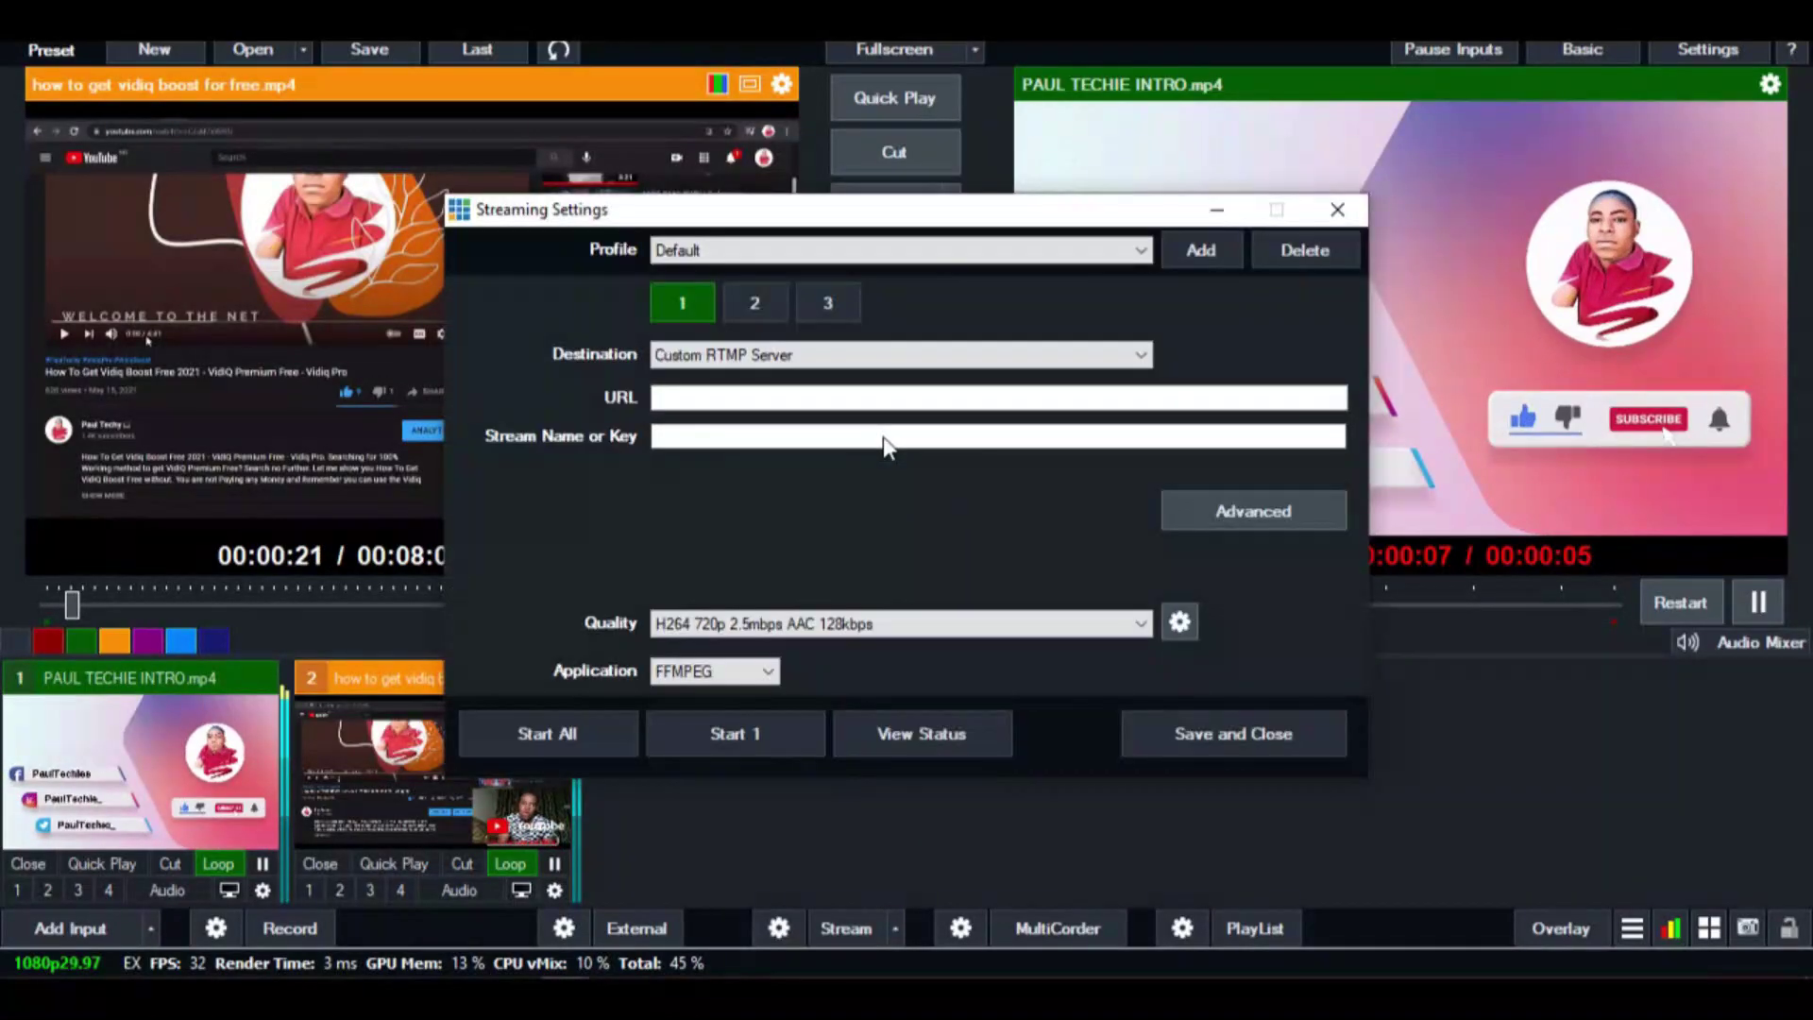
{"action": "left_click", "coordinate": [1111, 802]}
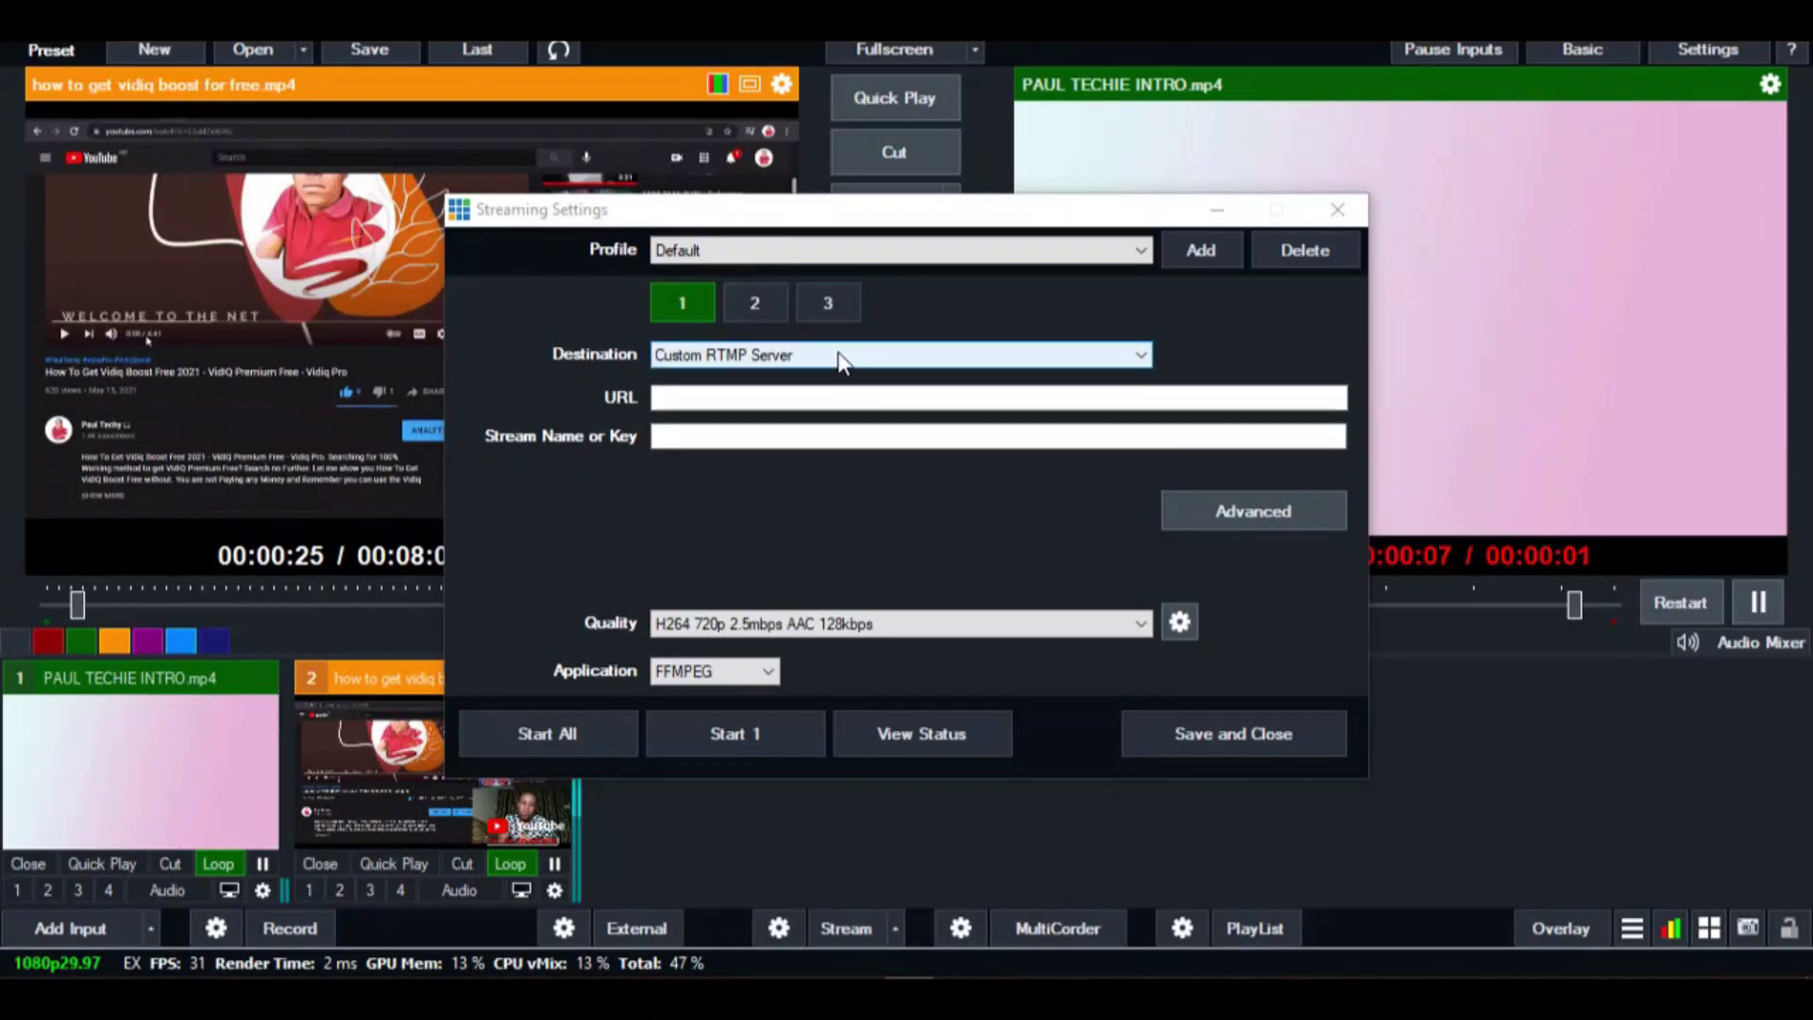
{"action": "left_click", "coordinate": [839, 356]}
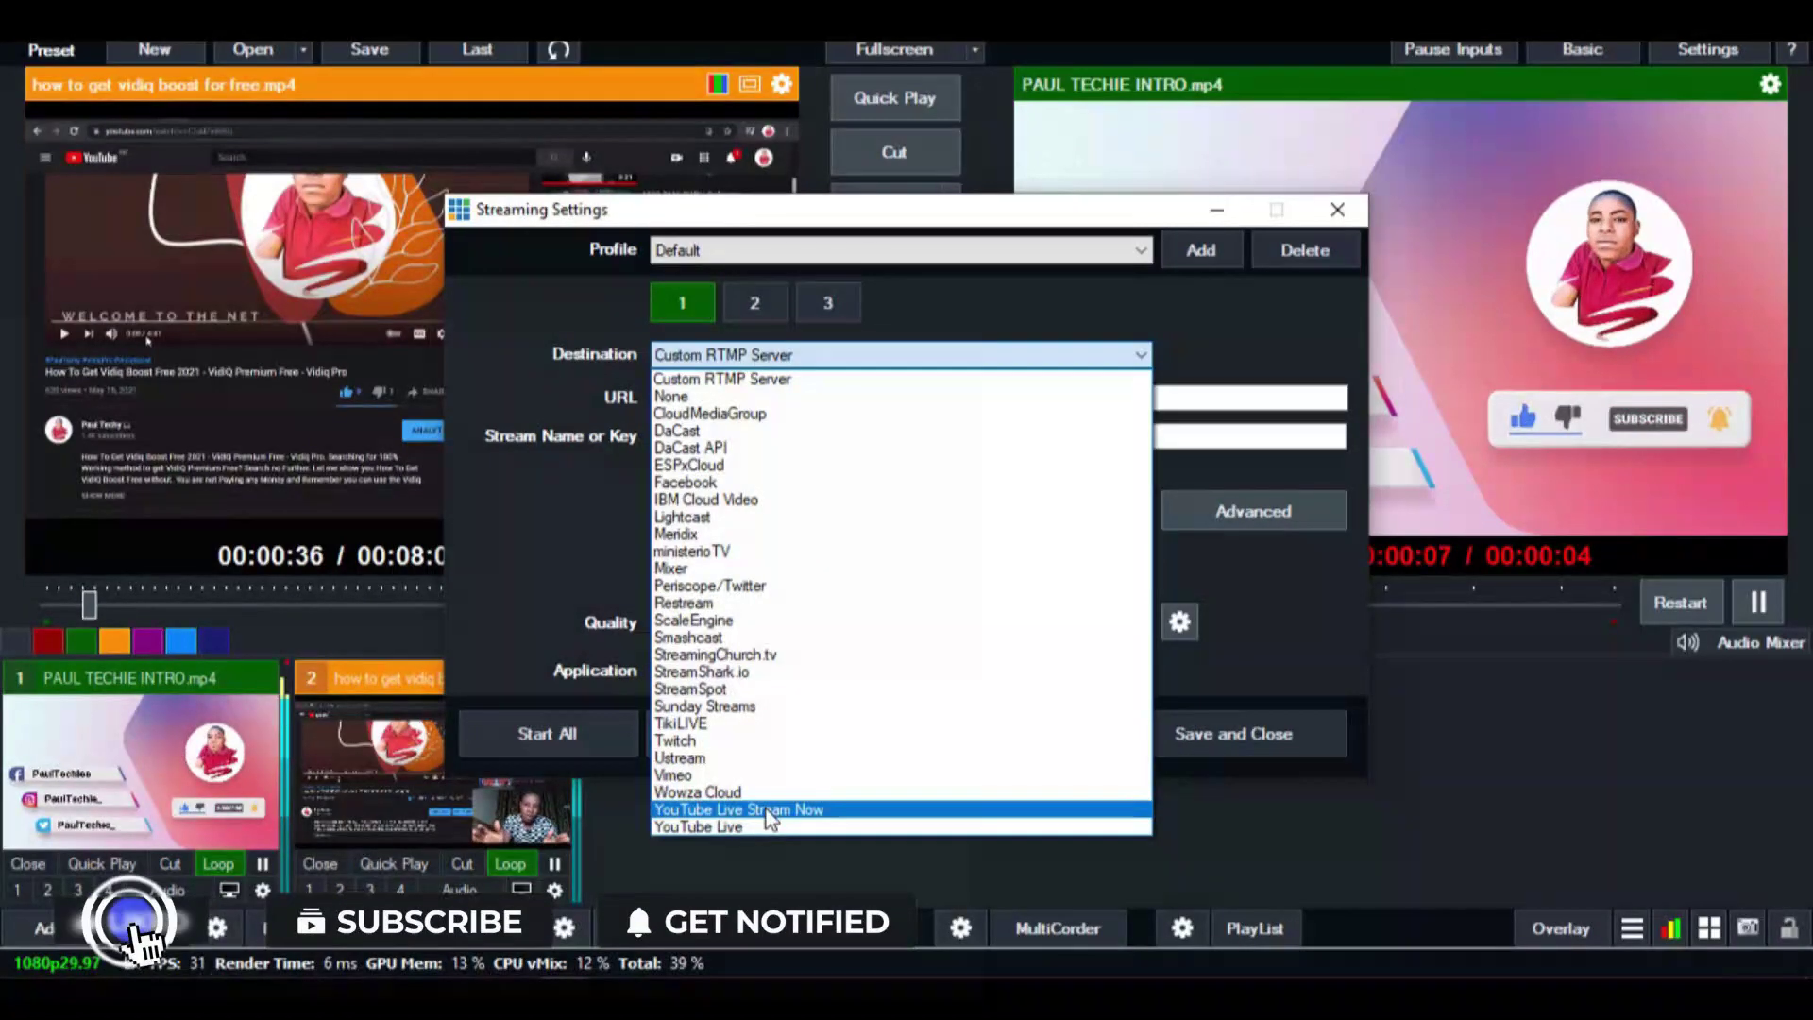
{"action": "left_click", "coordinate": [591, 521]}
{"action": "left_click", "coordinate": [717, 401]}
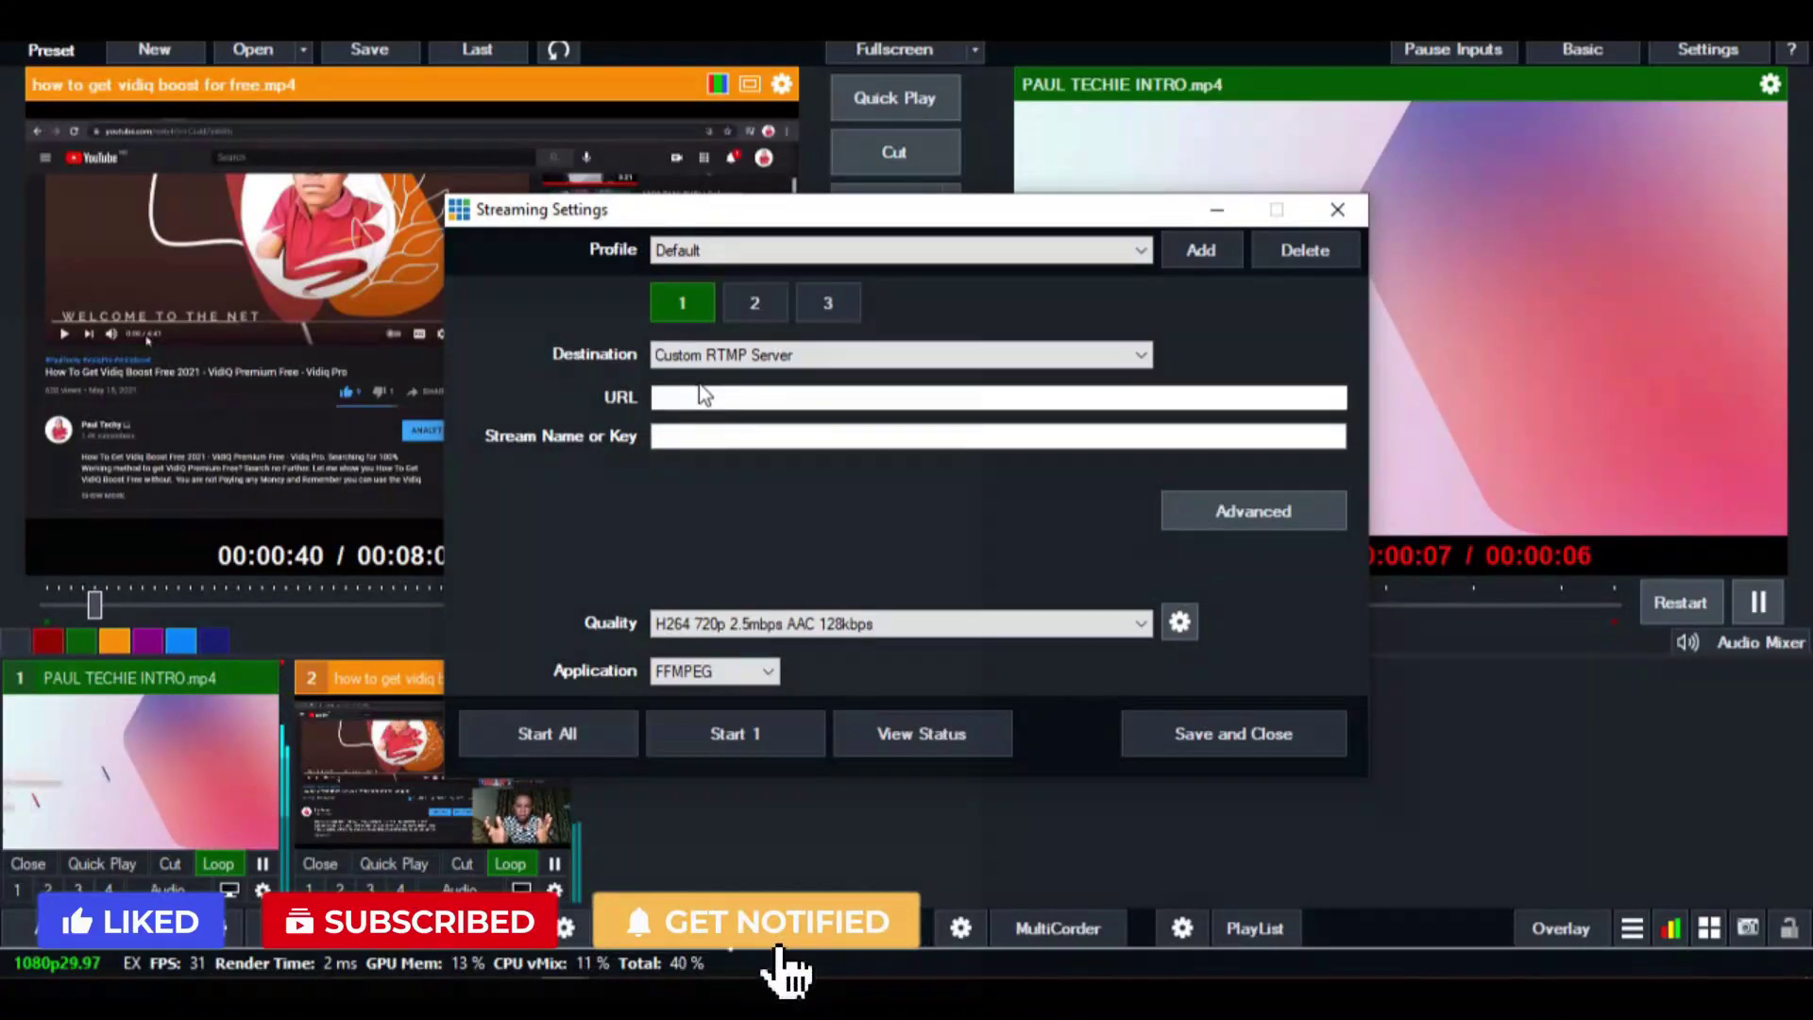
{"action": "type", "text": "rtmp://a.rtmp.youtube.com/live2"}
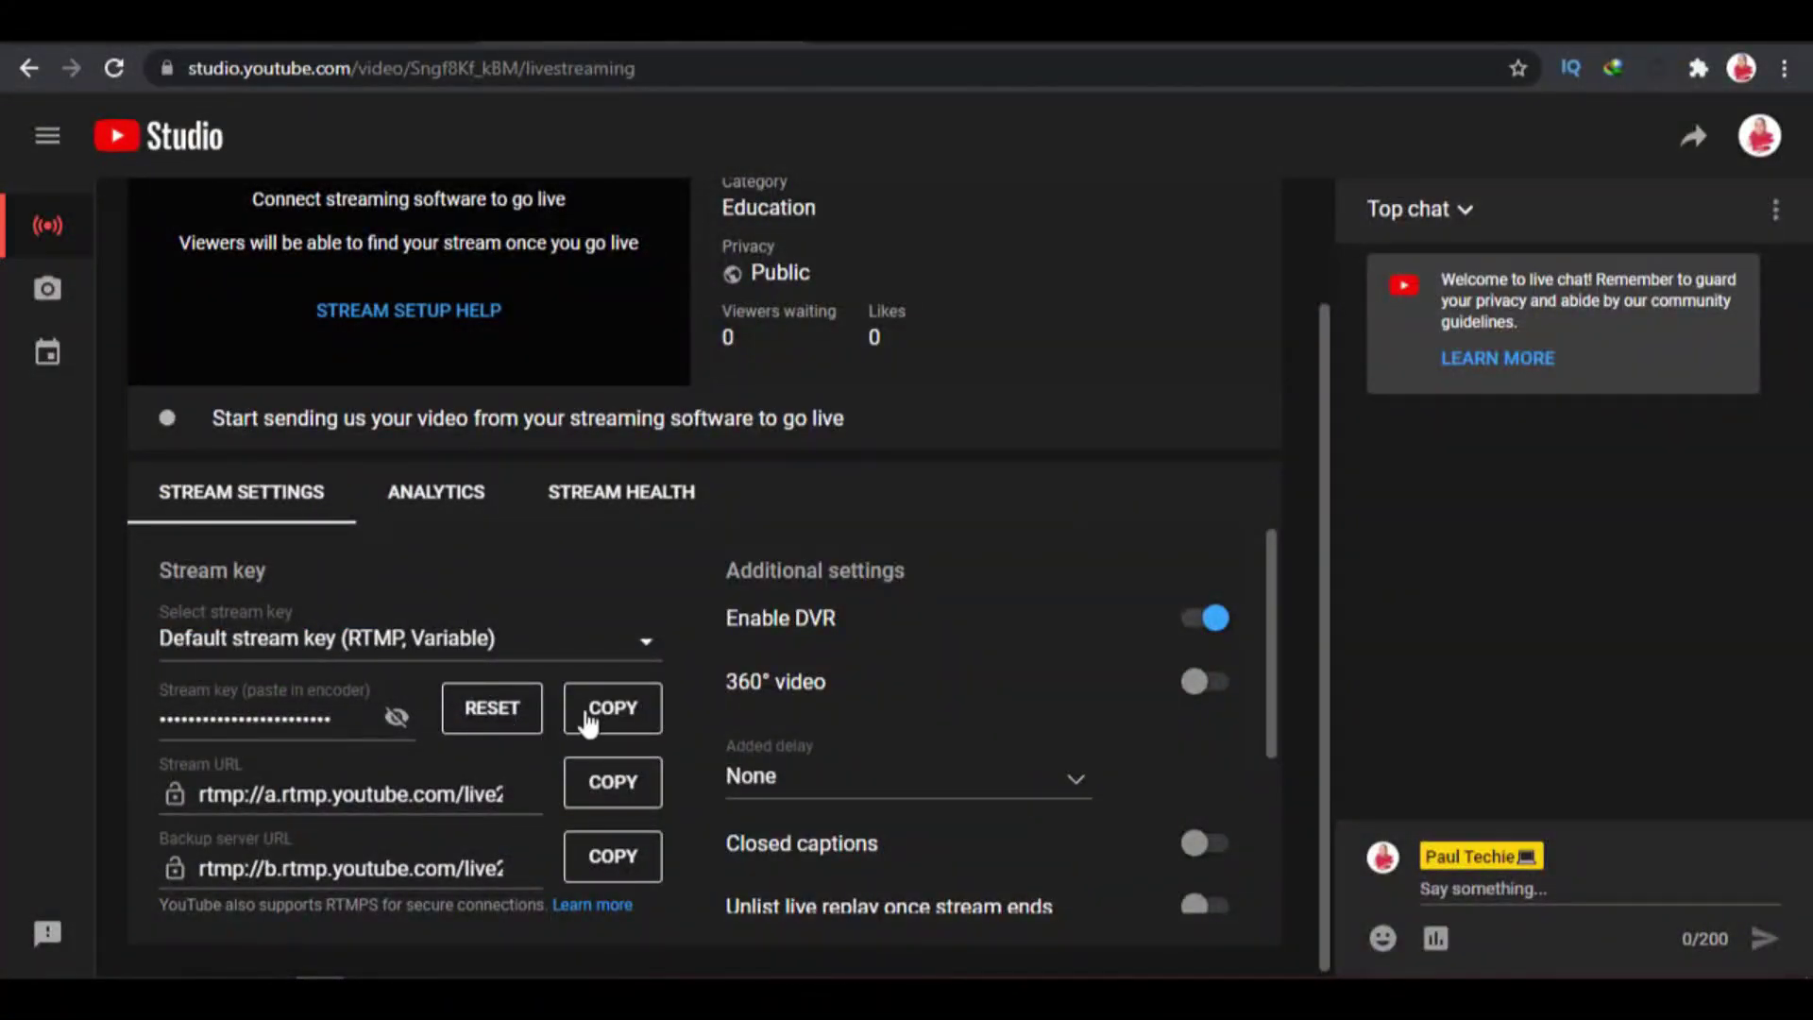
Step: Paste the copied YouTube stream key into vMix's Stream Name or Key field
{"action": "left_click", "coordinate": [598, 715]}
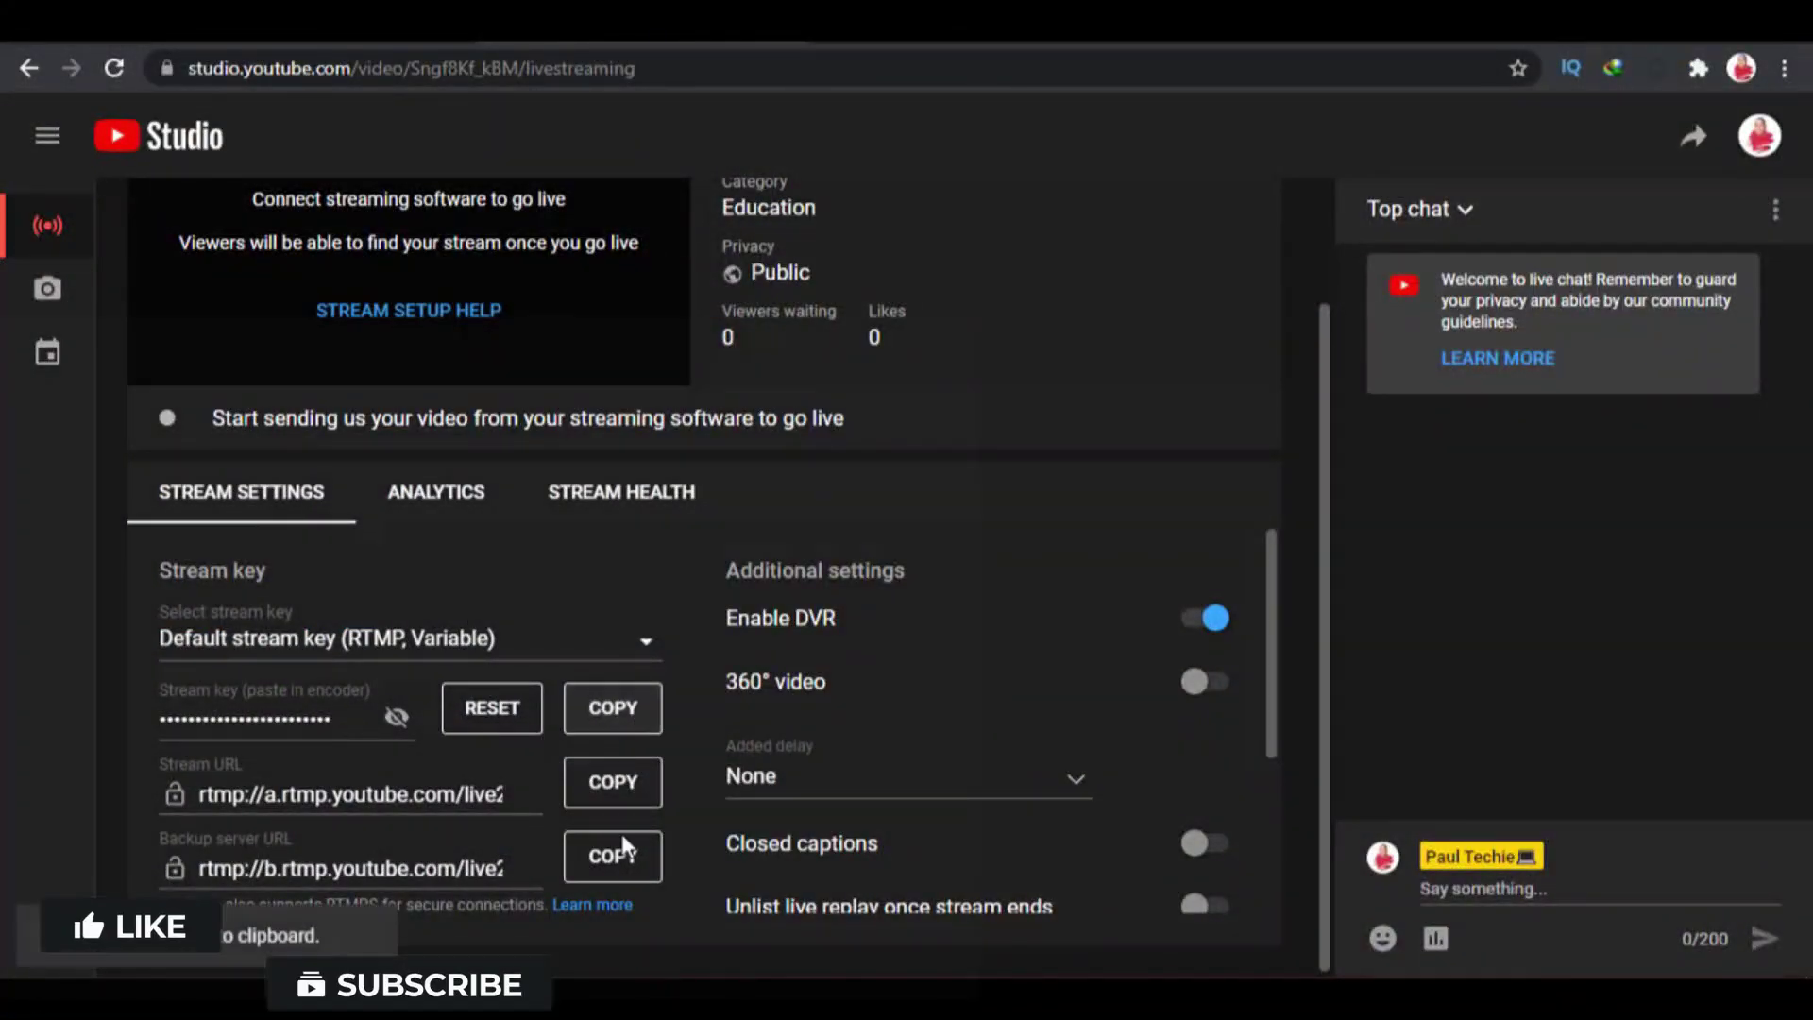
{"action": "mouse_move", "coordinate": [565, 1001]}
{"action": "left_click", "coordinate": [708, 879]}
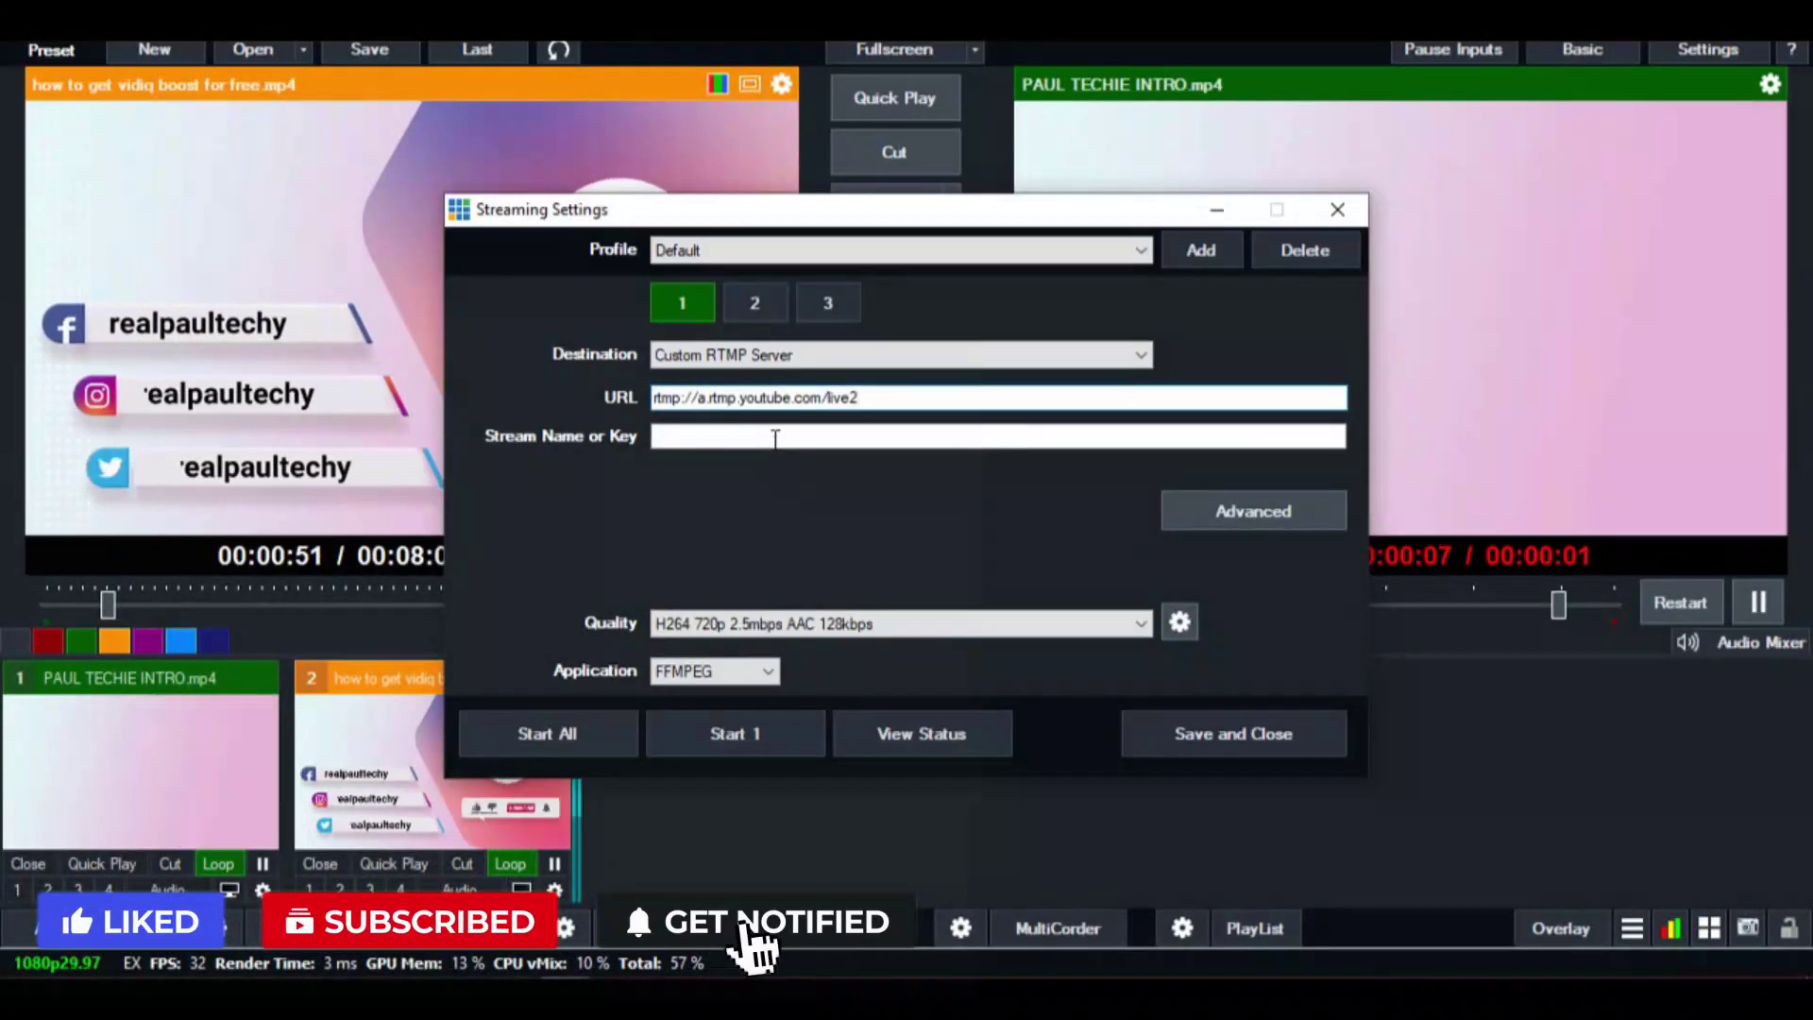
{"action": "left_click", "coordinate": [775, 439]}
{"action": "key", "text": "ctrl+v"}
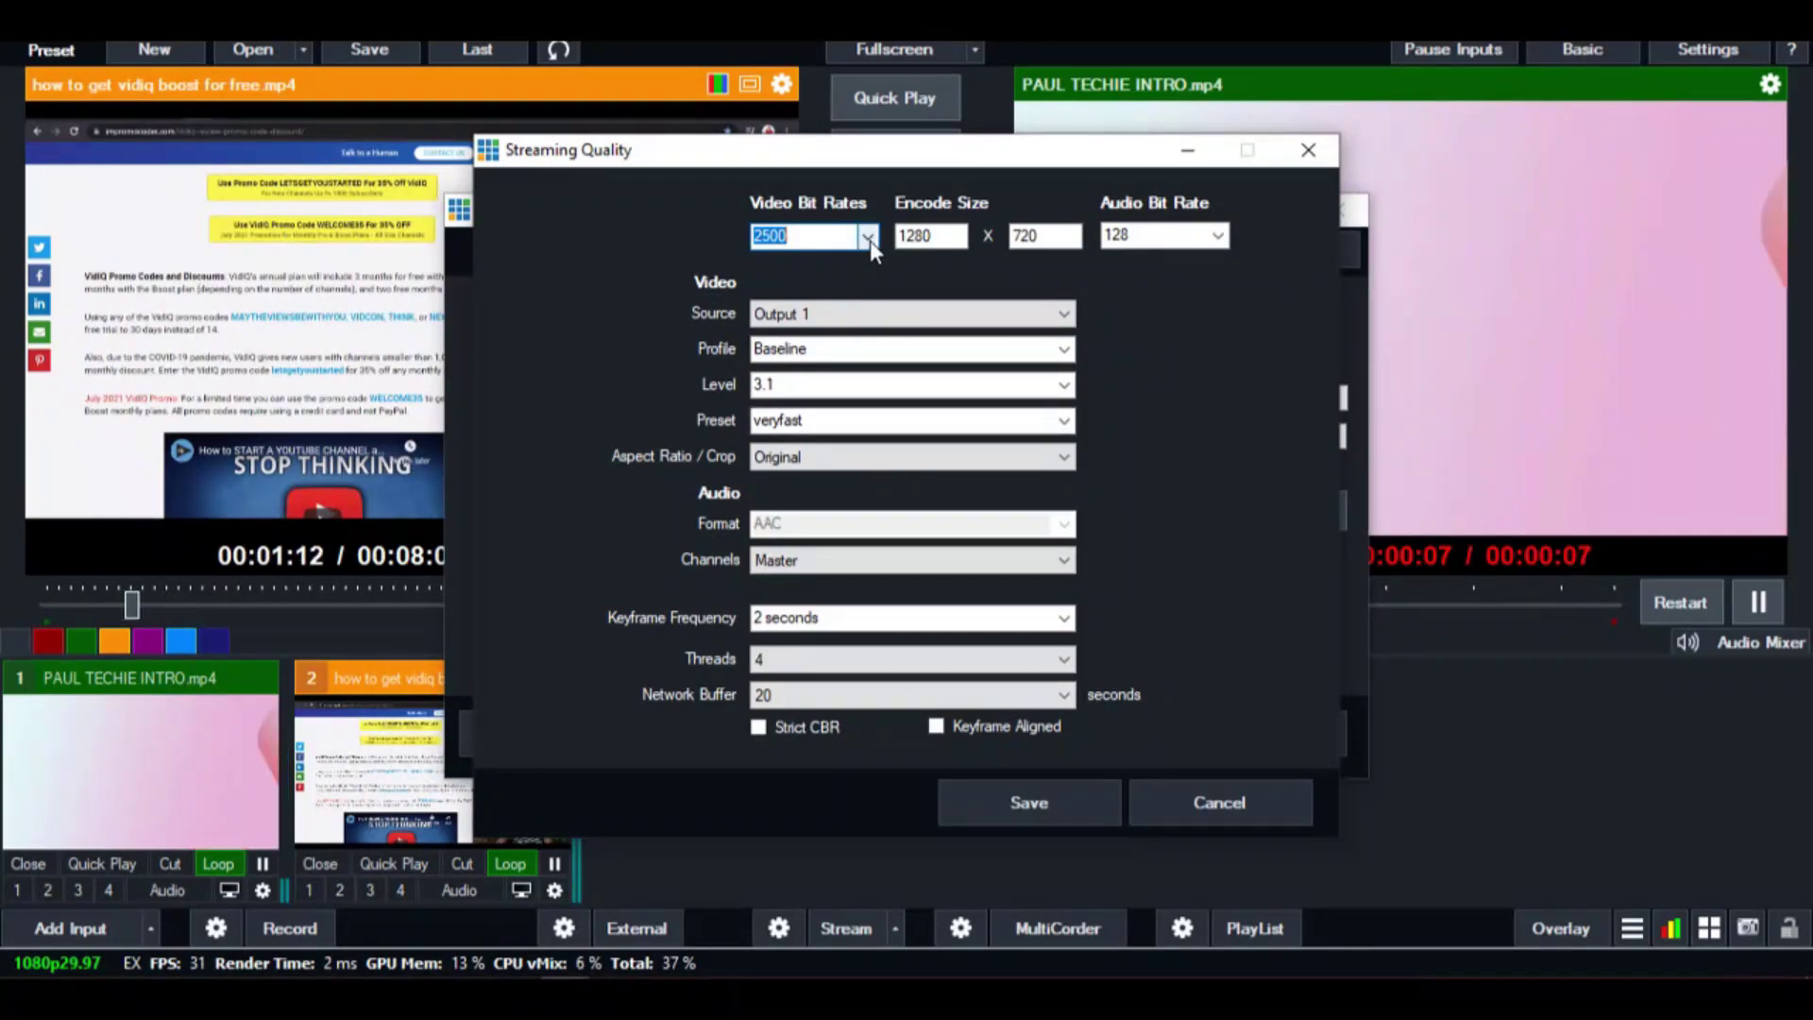
Step: Set vMix's video bit rate to 500 kbps (H264 720p, AAC 128kbps) and save
{"action": "left_click", "coordinate": [867, 237]}
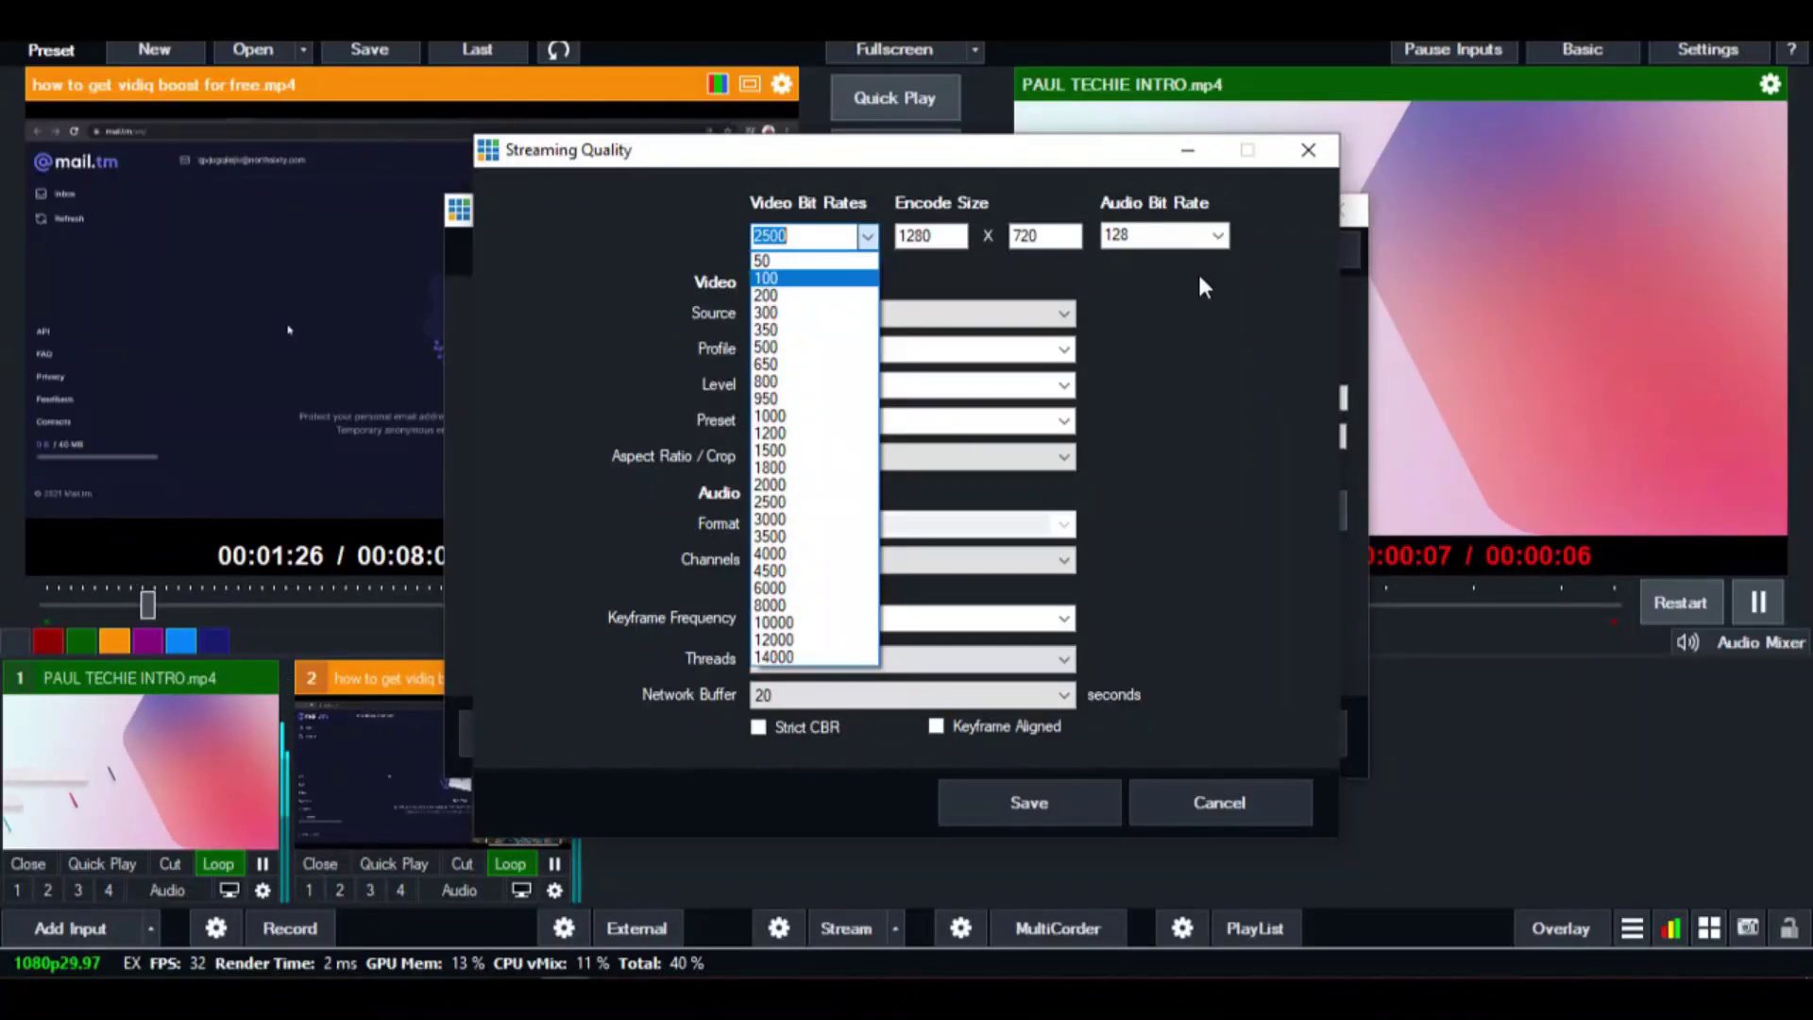
{"action": "left_click", "coordinate": [789, 347]}
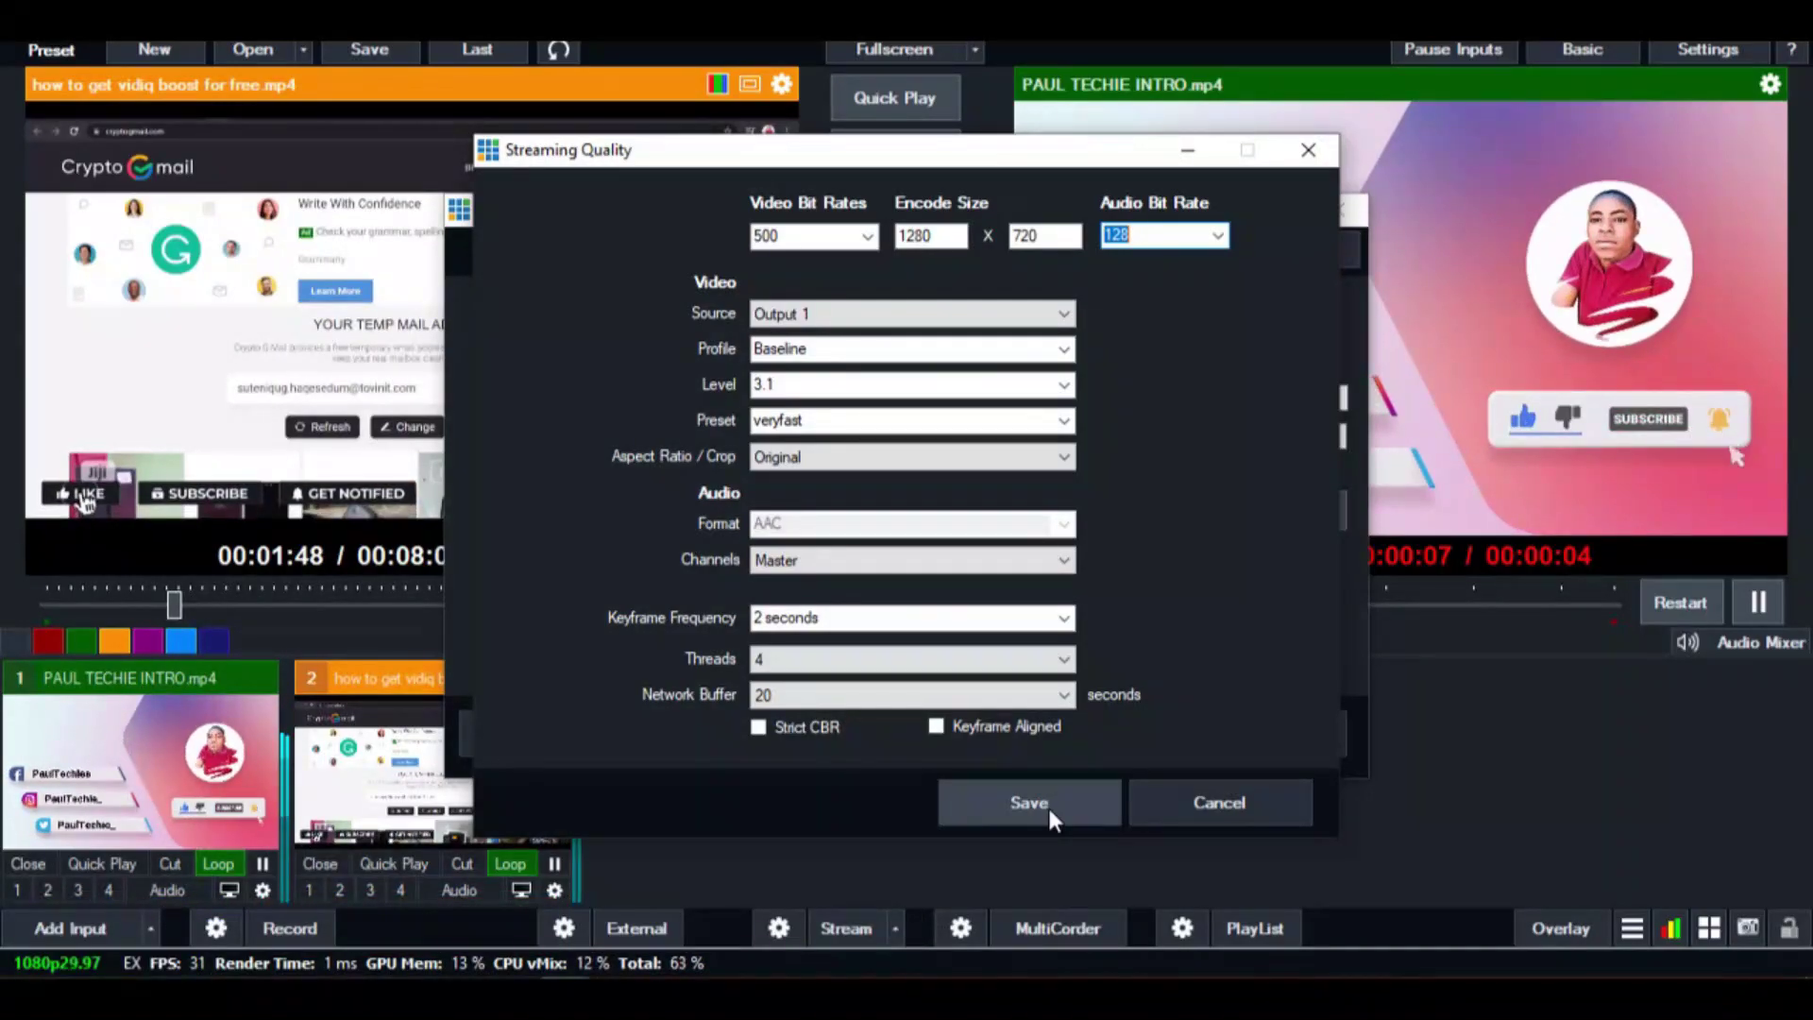
{"action": "left_click", "coordinate": [1047, 804]}
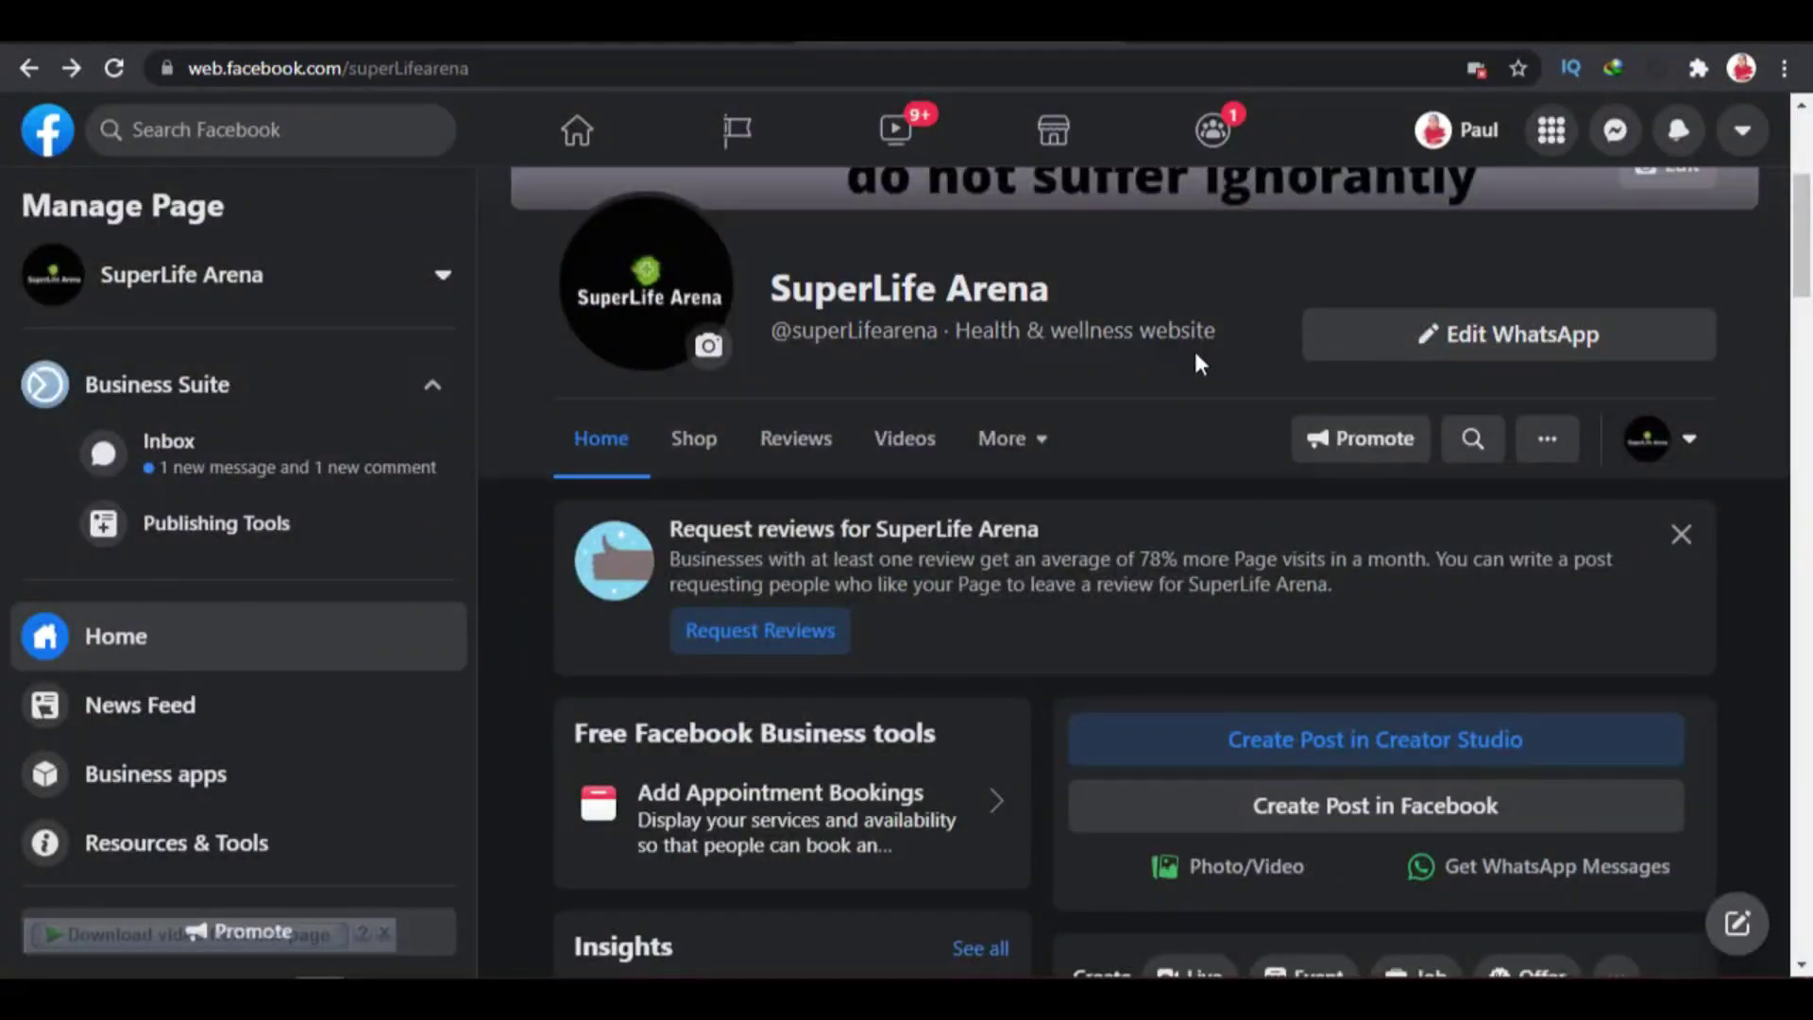
Step: Open Facebook Live Producer for the SuperLife Arena page
{"action": "left_click_drag", "start_coordinate": [1807, 199], "coordinate": [1809, 252]}
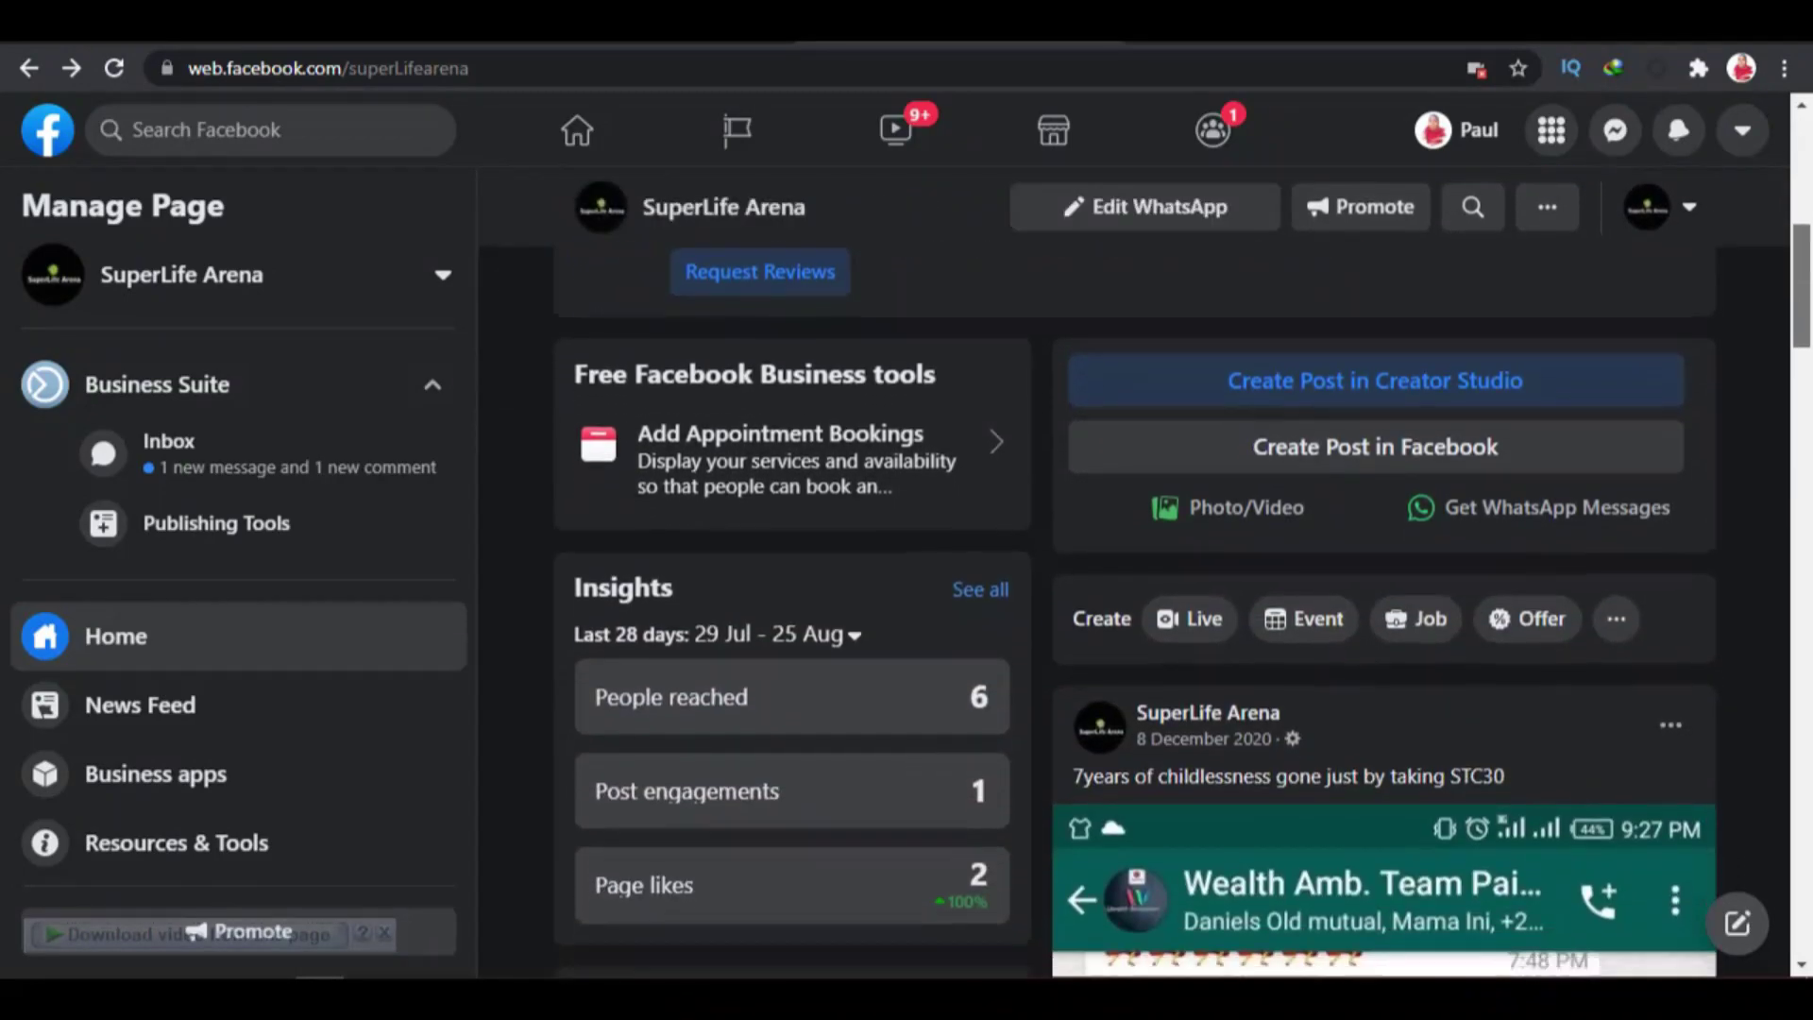
{"action": "left_click", "coordinate": [1195, 623]}
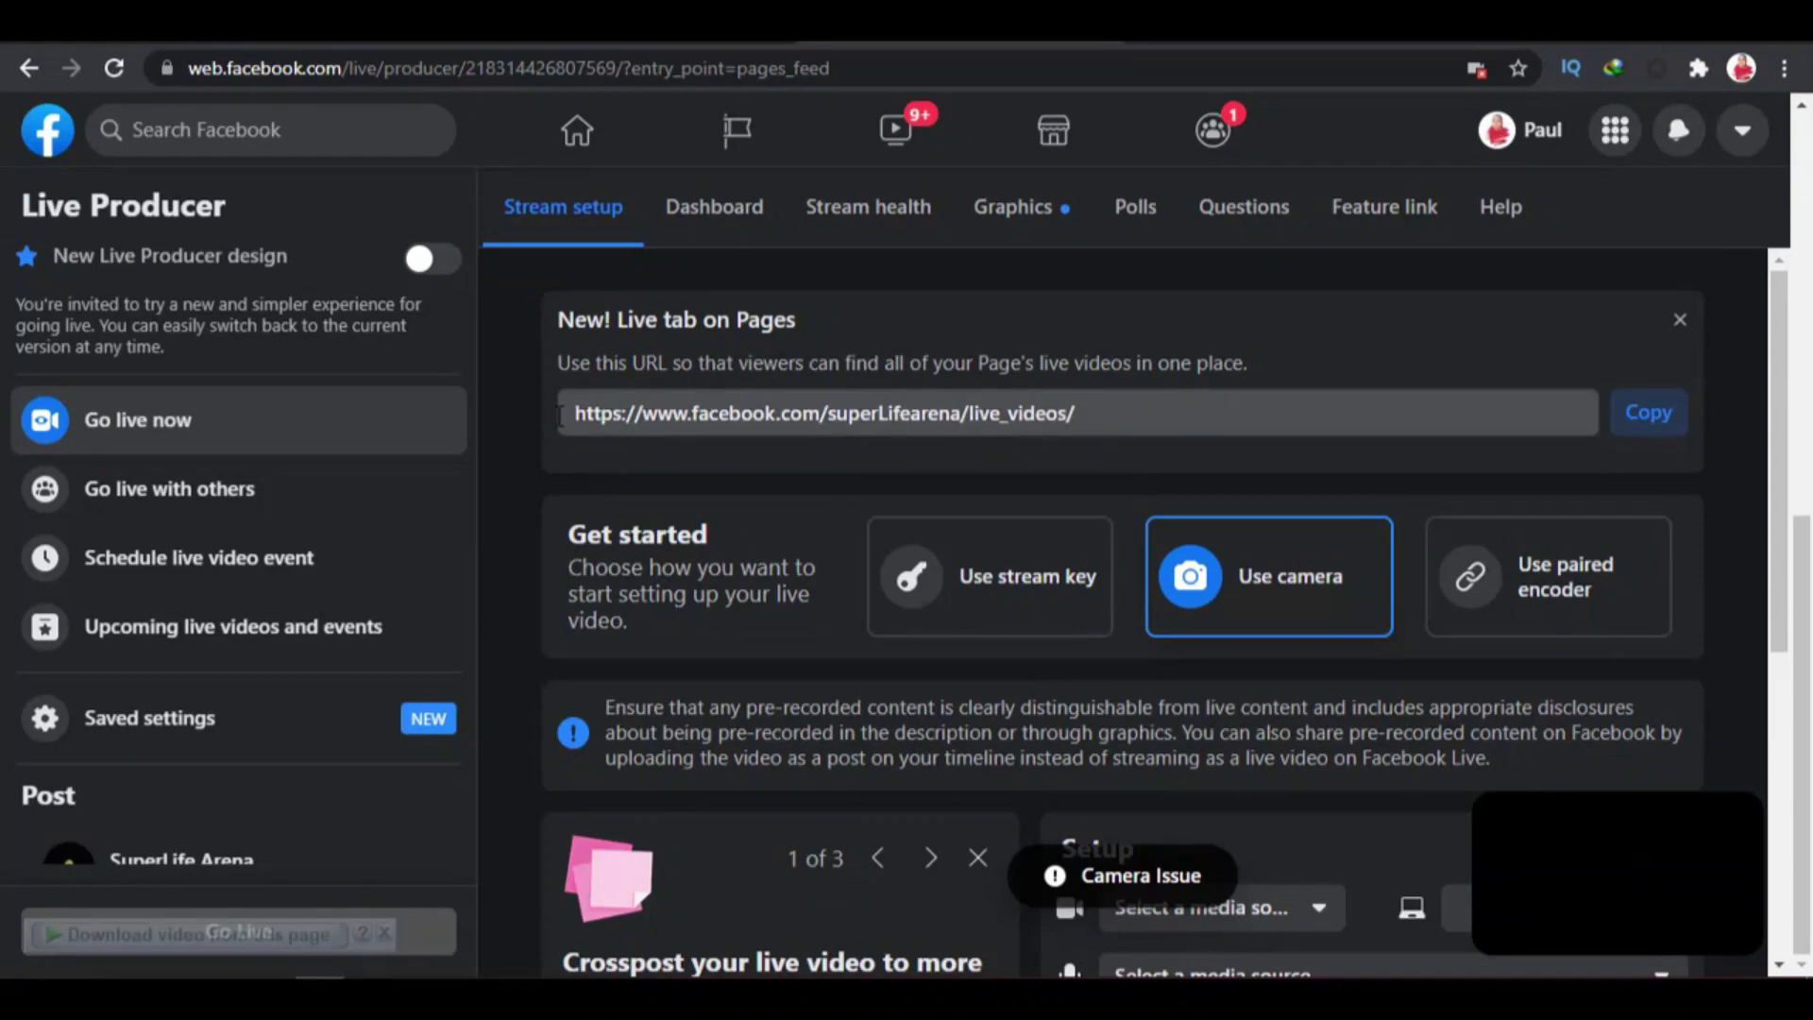
Step: Choose Use stream key, copy Facebook's live Server URL, and return to vMix
{"action": "left_click_drag", "start_coordinate": [470, 381], "coordinate": [478, 619]}
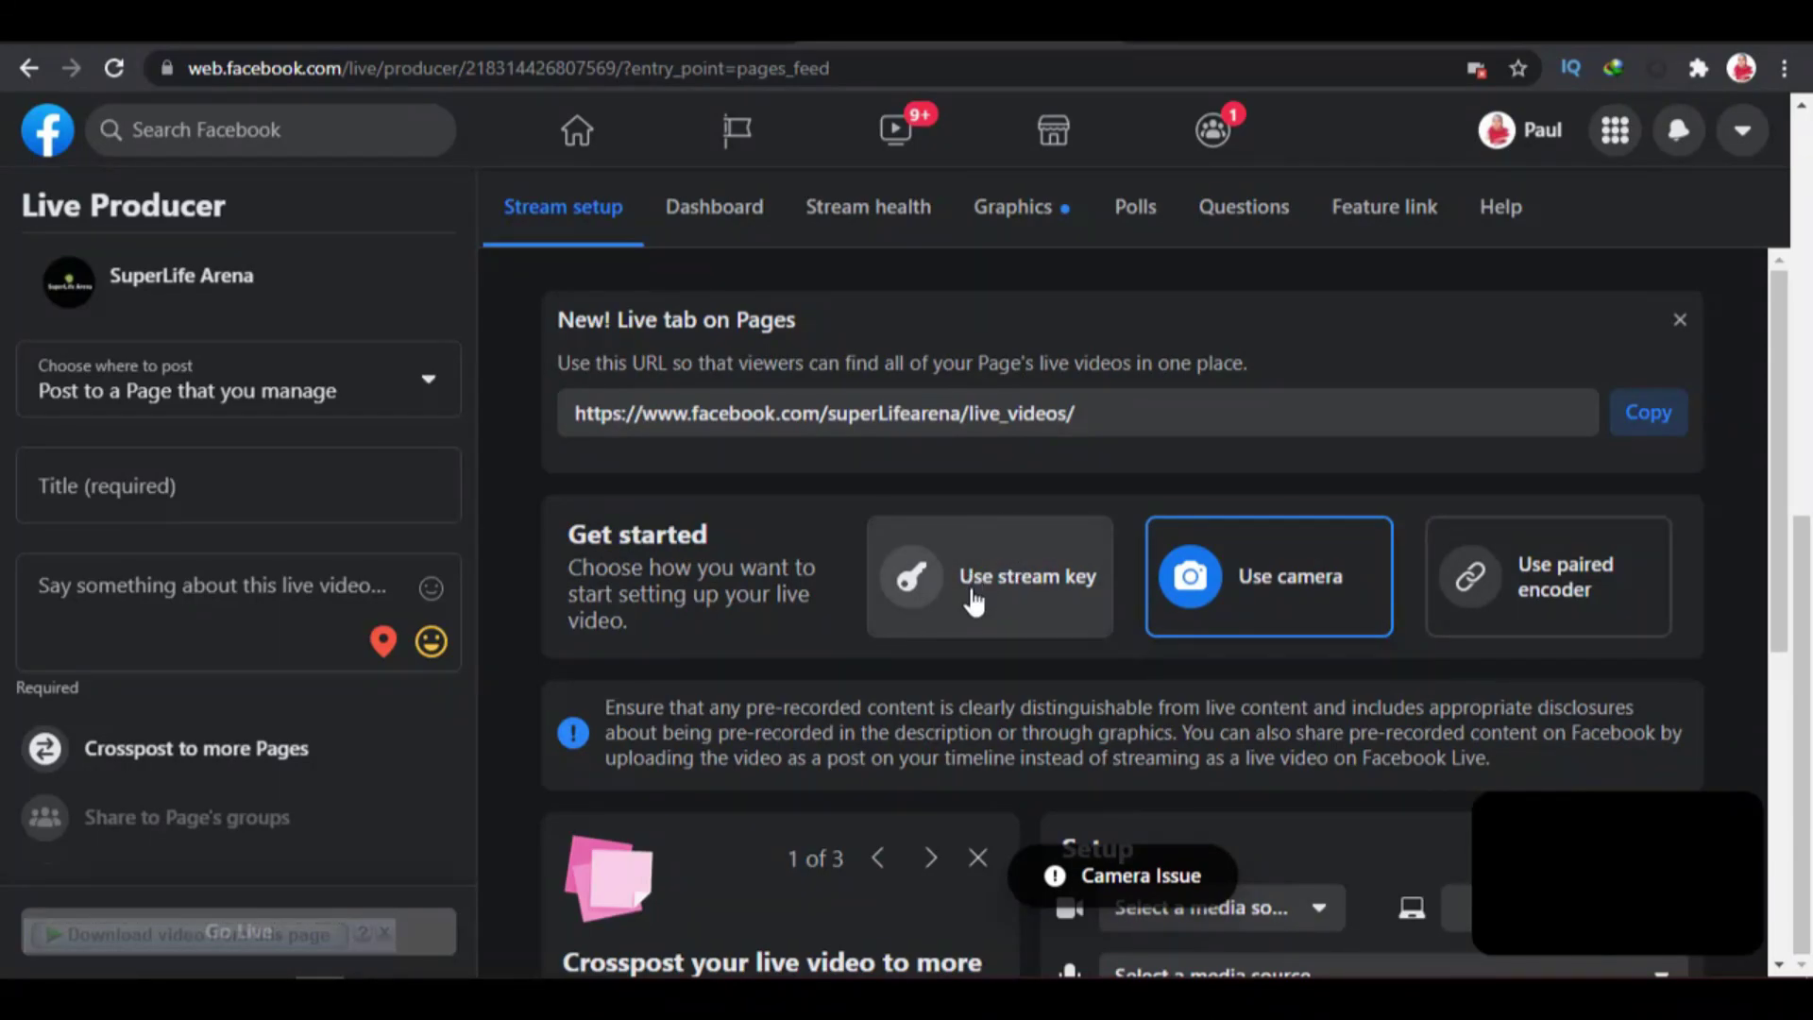
{"action": "left_click", "coordinate": [974, 605]}
{"action": "left_click_drag", "start_coordinate": [1792, 319], "coordinate": [1811, 475]}
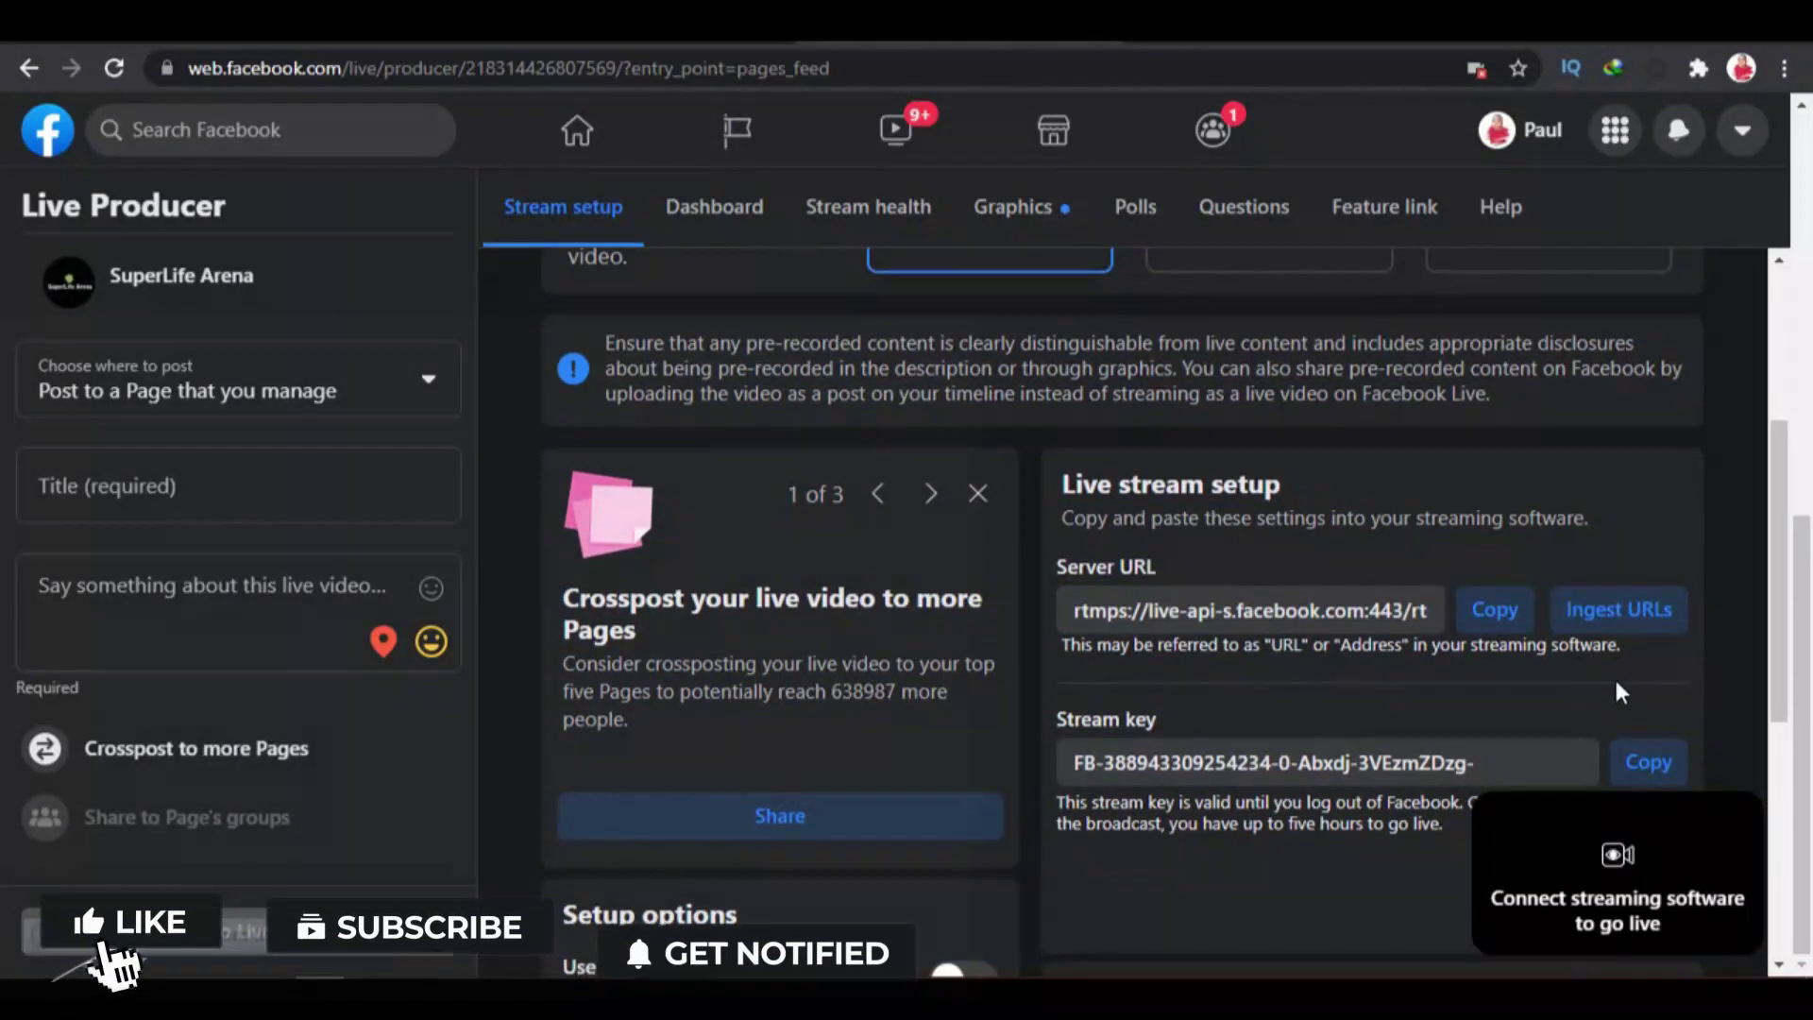
{"action": "left_click", "coordinate": [1480, 614]}
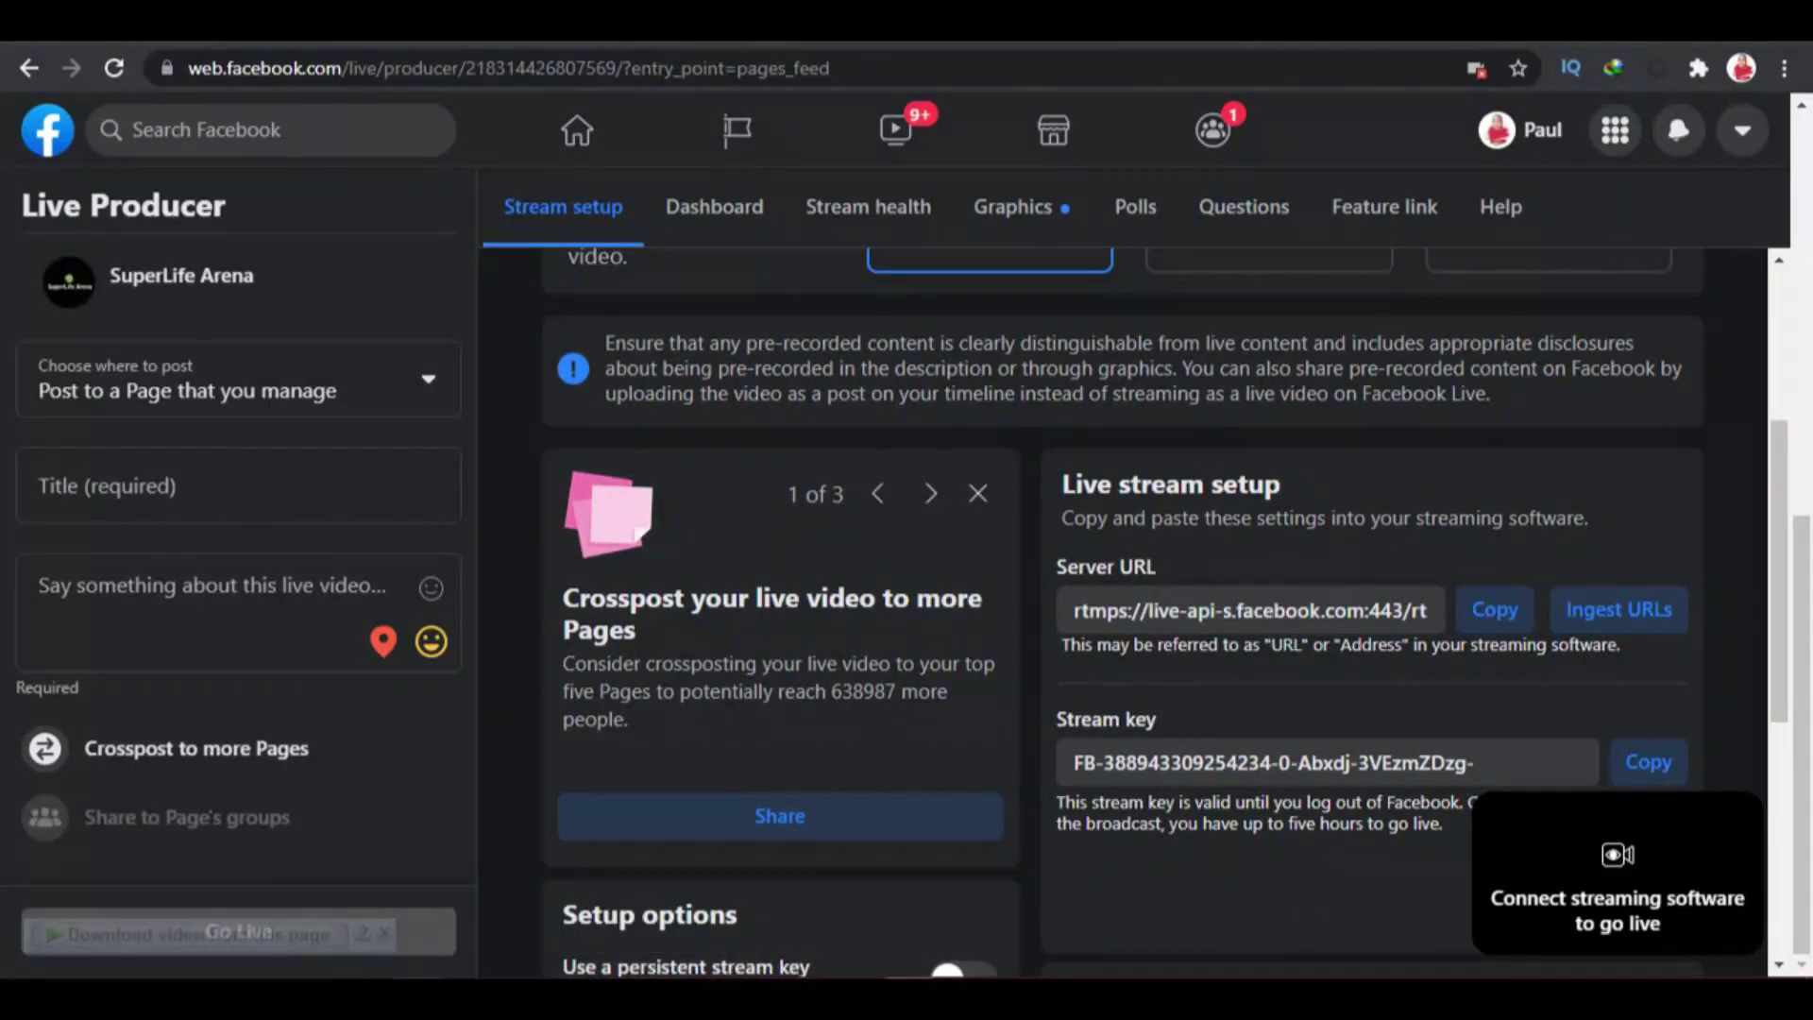
{"action": "left_click", "coordinate": [506, 901]}
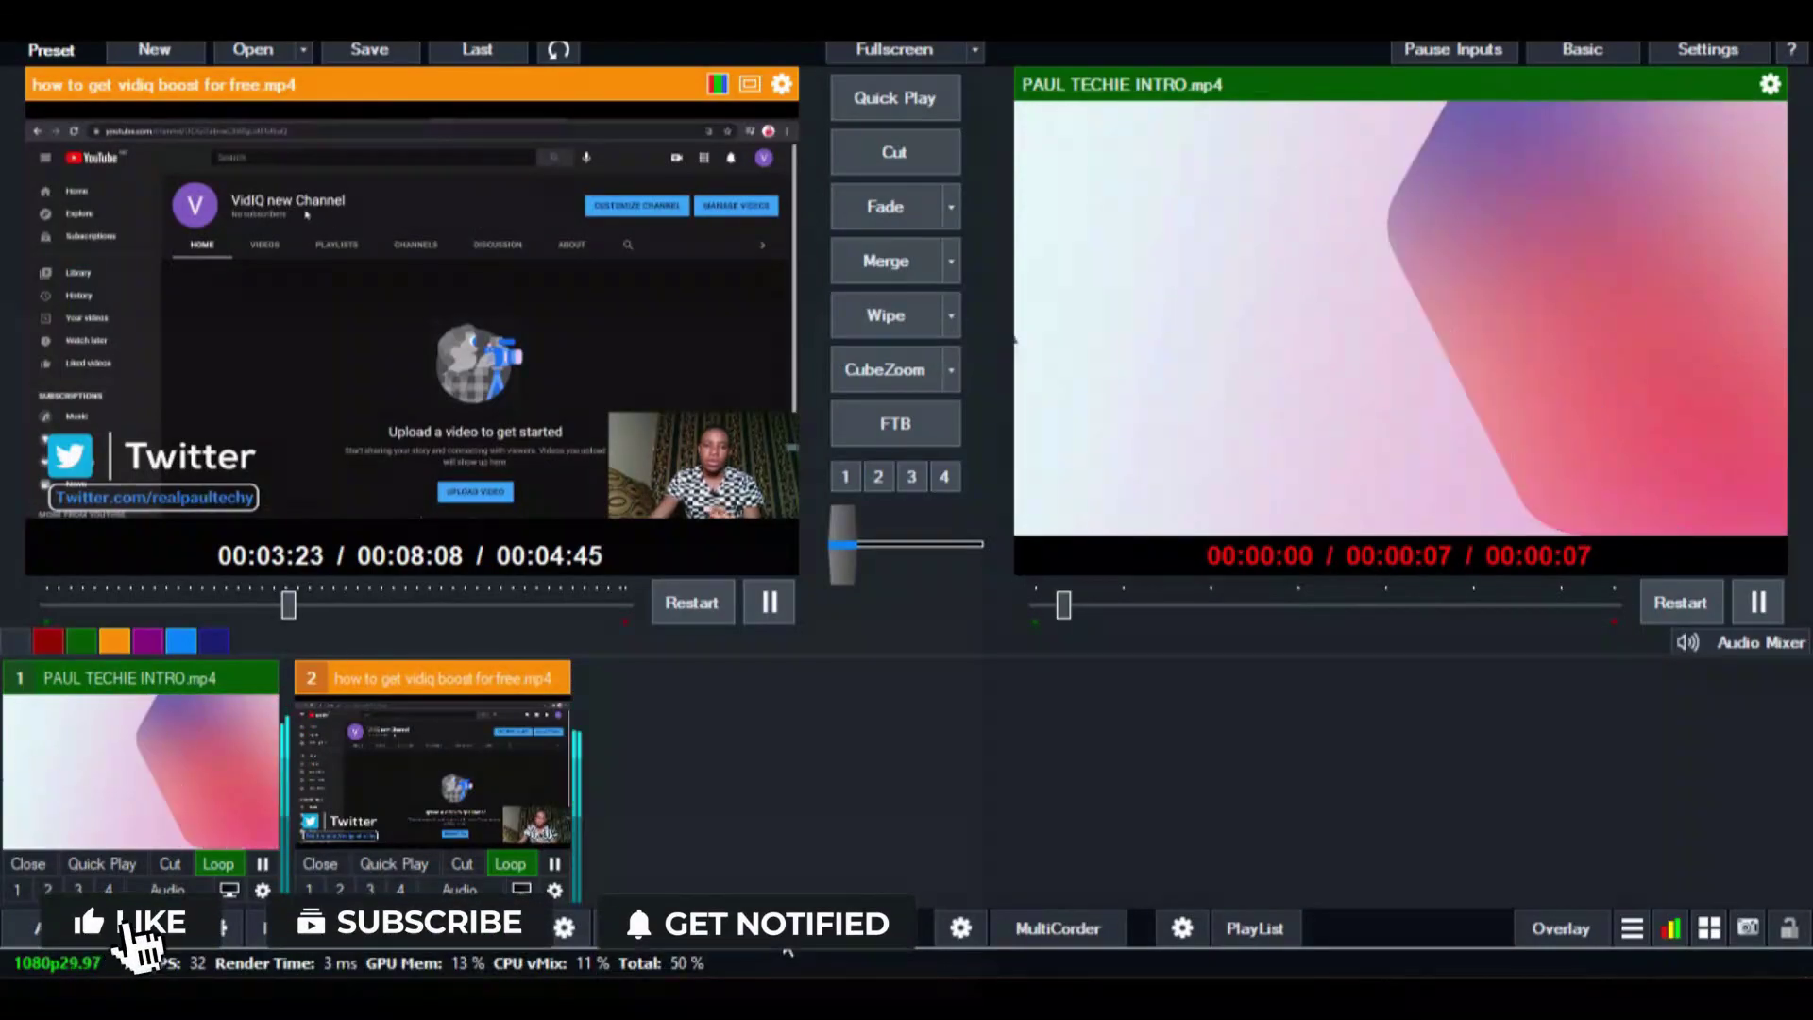
Step: Reopen Streaming Settings and compare stream 1's YouTube setup with stream 2's None destination
{"action": "left_click", "coordinate": [778, 930]}
{"action": "left_click", "coordinate": [754, 302]}
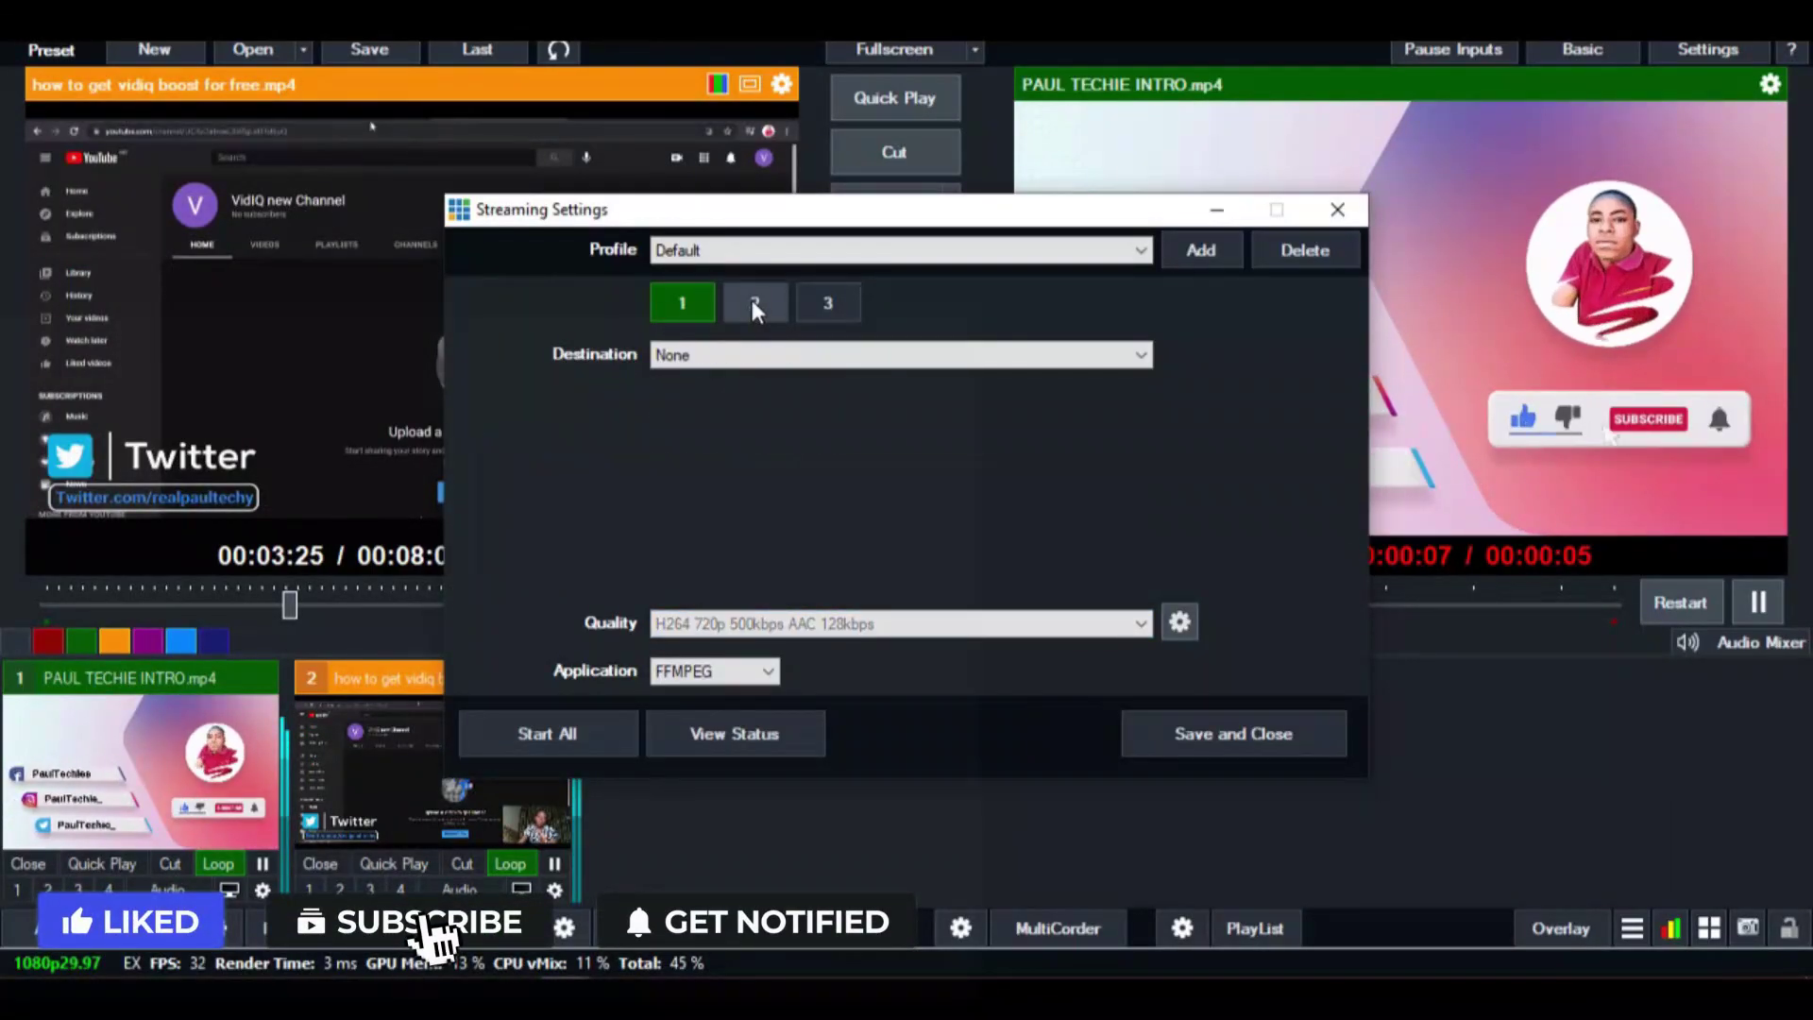
{"action": "left_click", "coordinate": [701, 301]}
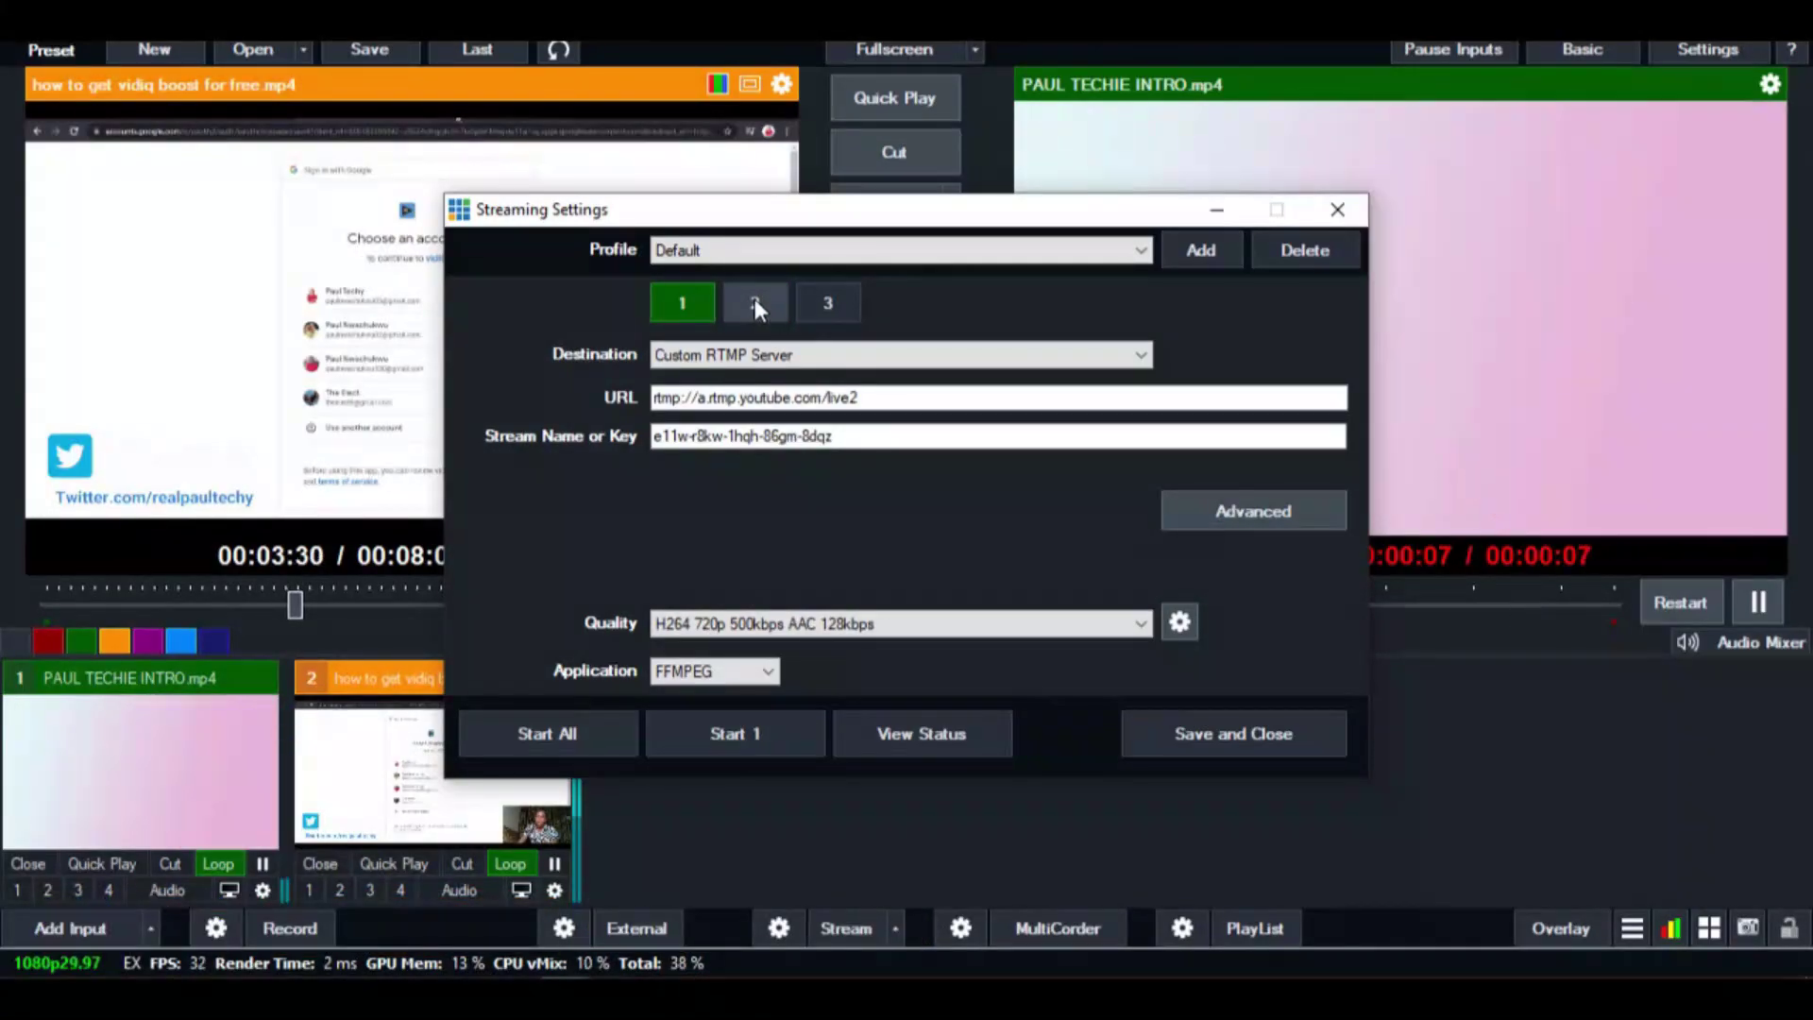
{"action": "left_click", "coordinate": [756, 301]}
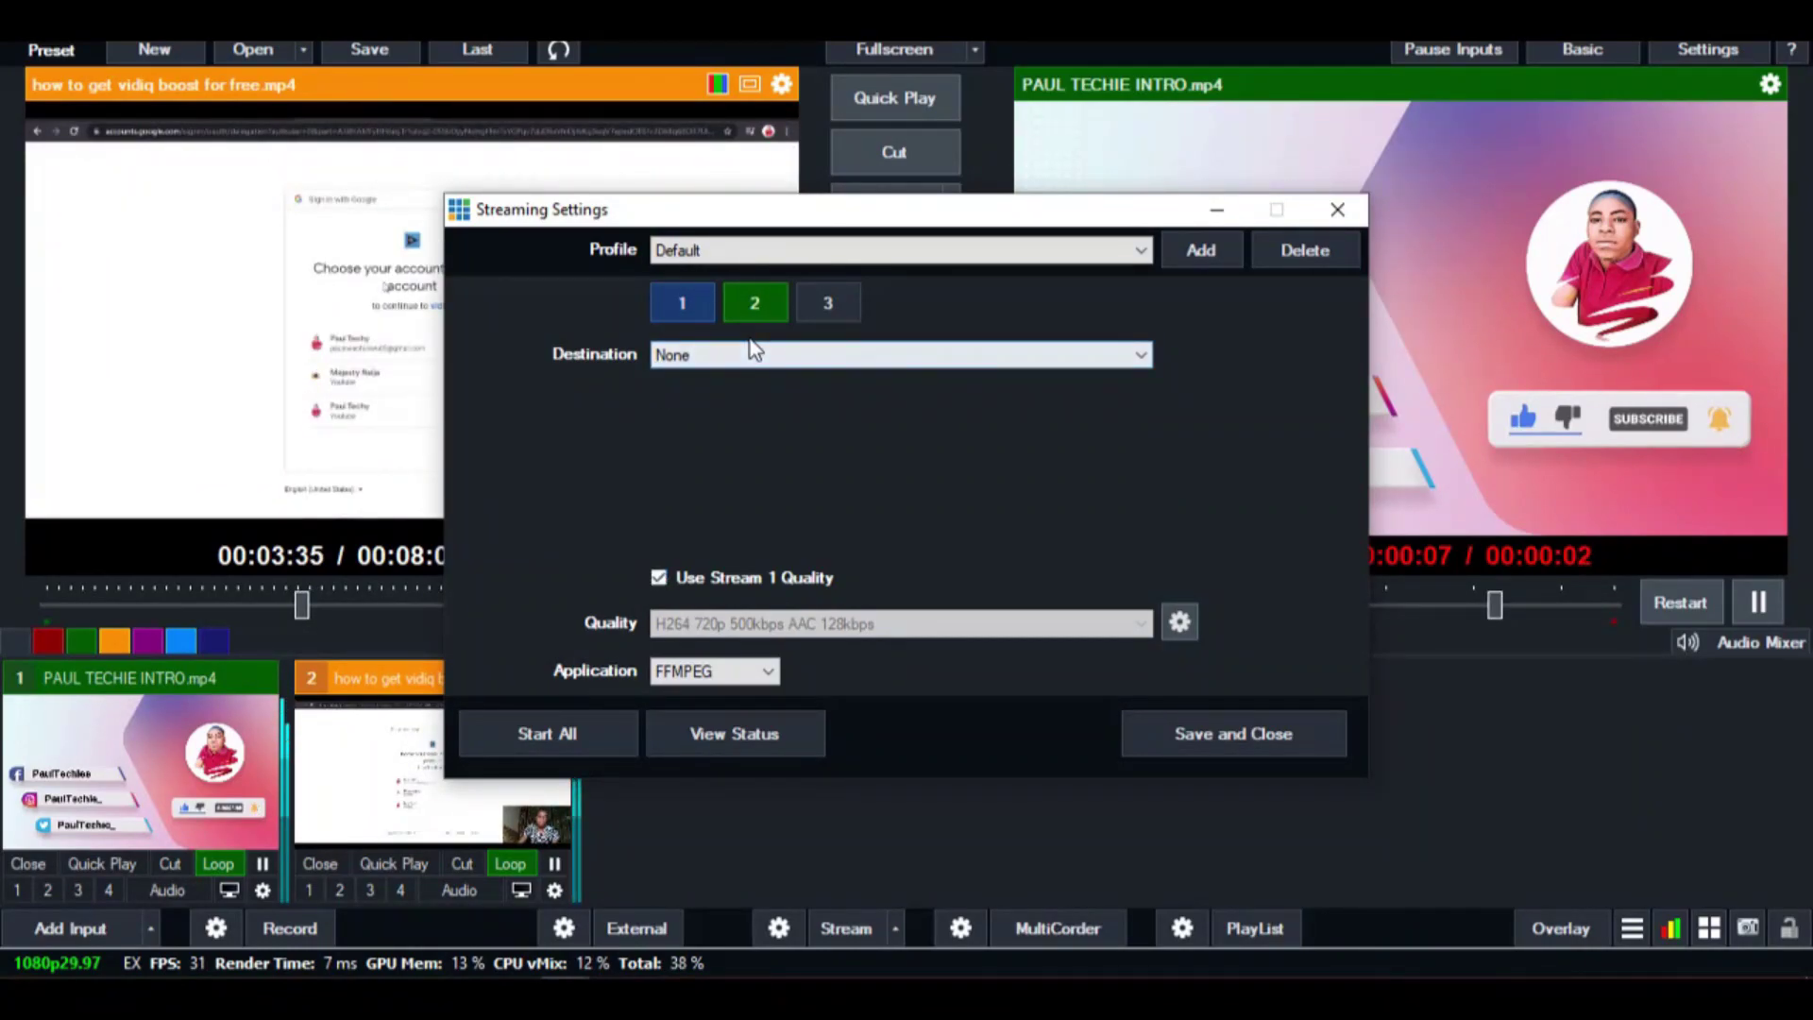
{"action": "left_click", "coordinate": [686, 302]}
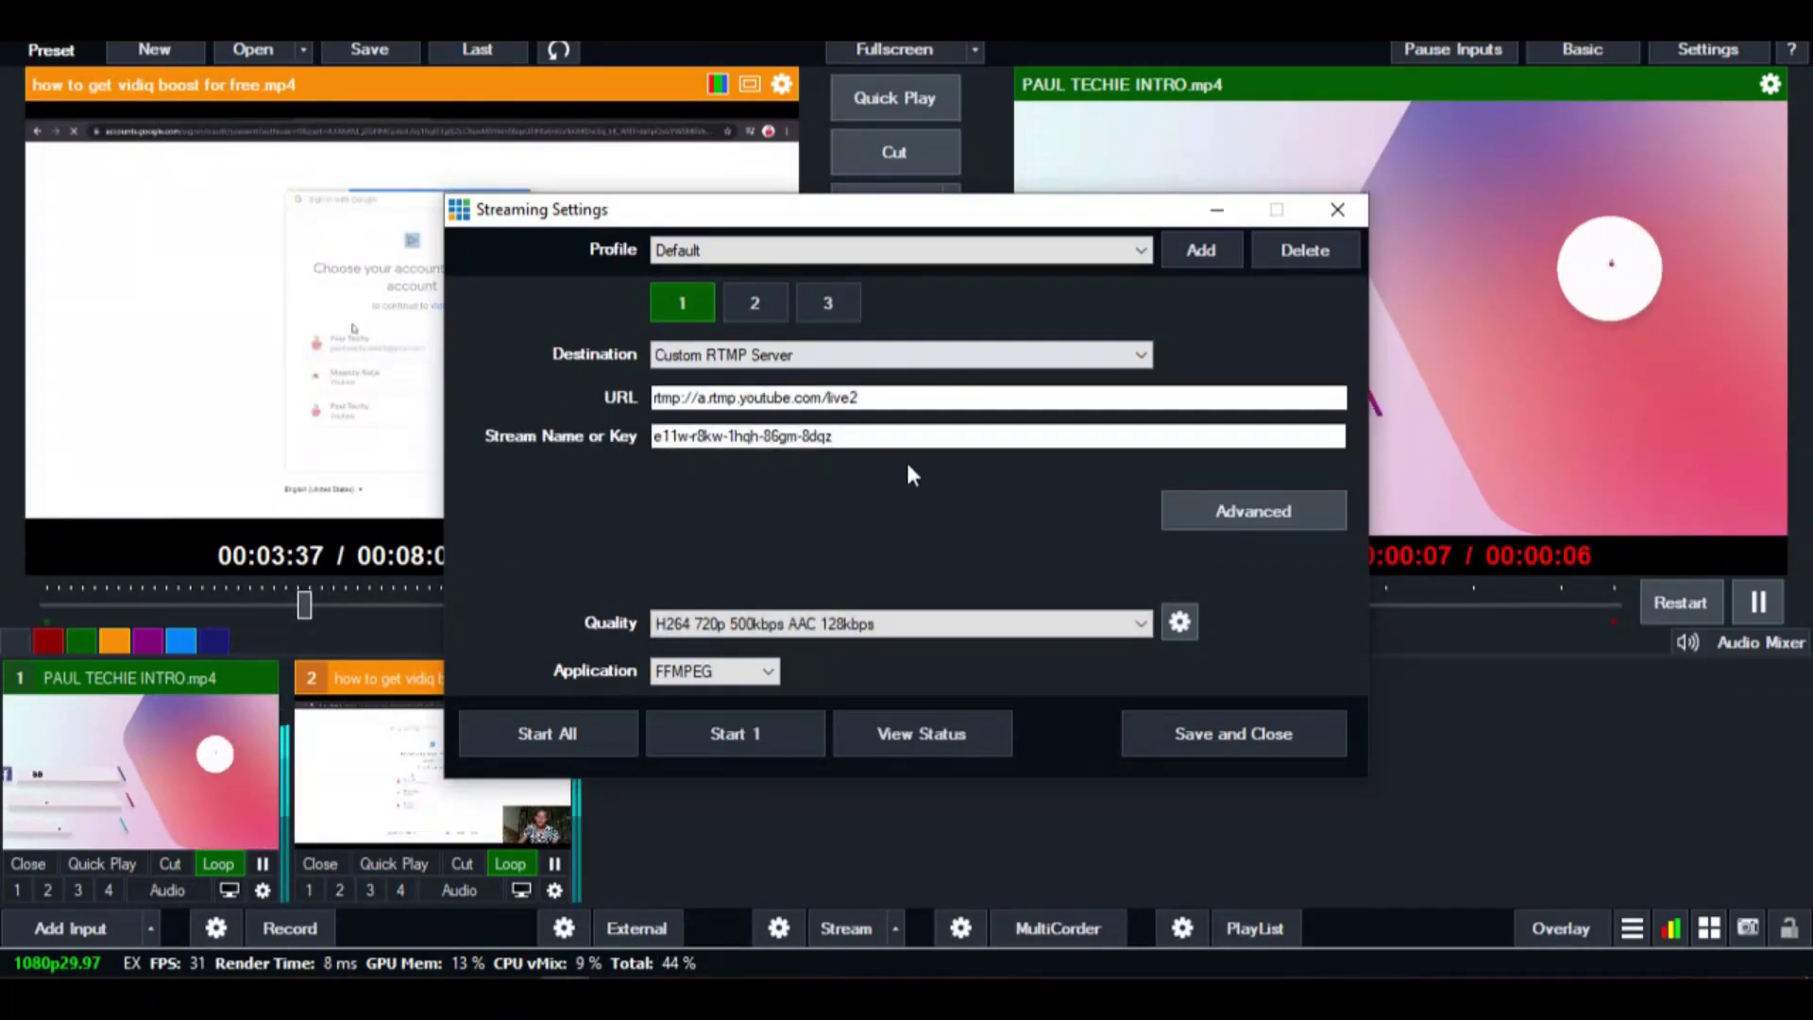
{"action": "left_click", "coordinate": [760, 301]}
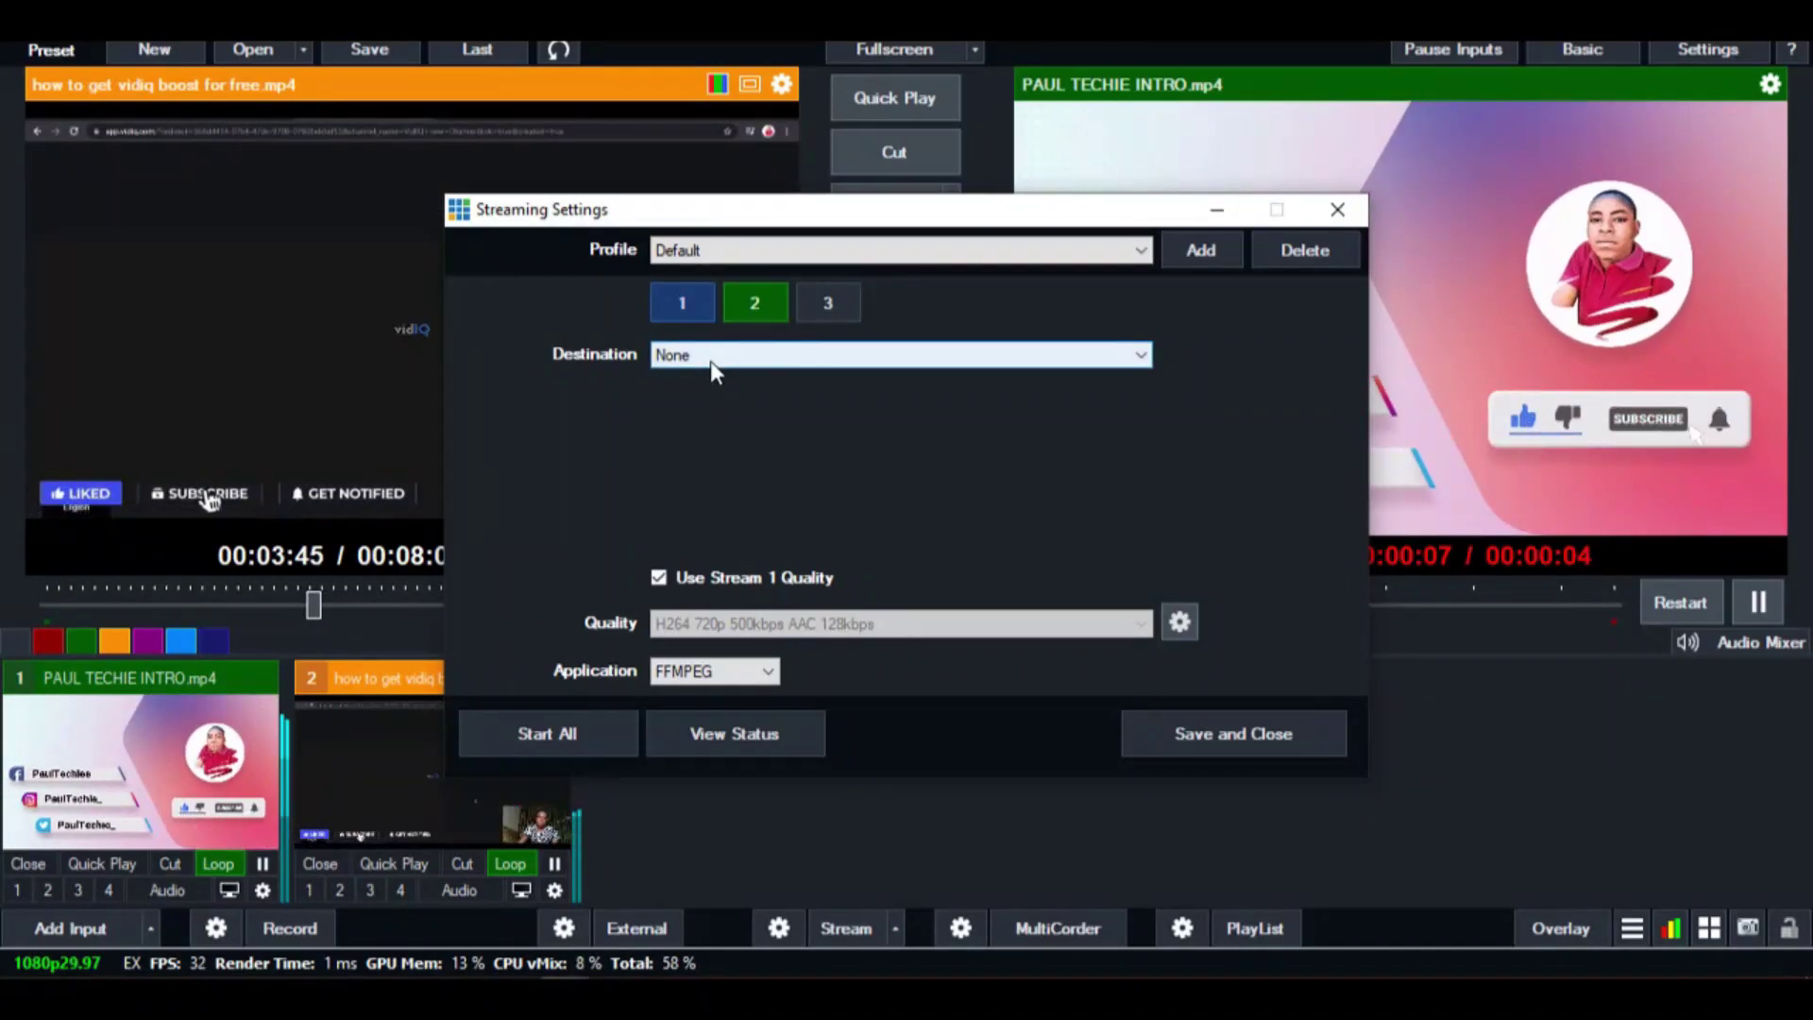
Step: Check stream 2's quality settings, then keep Use Stream 1 Quality enabled
{"action": "left_click", "coordinate": [658, 578]}
{"action": "left_click", "coordinate": [659, 578]}
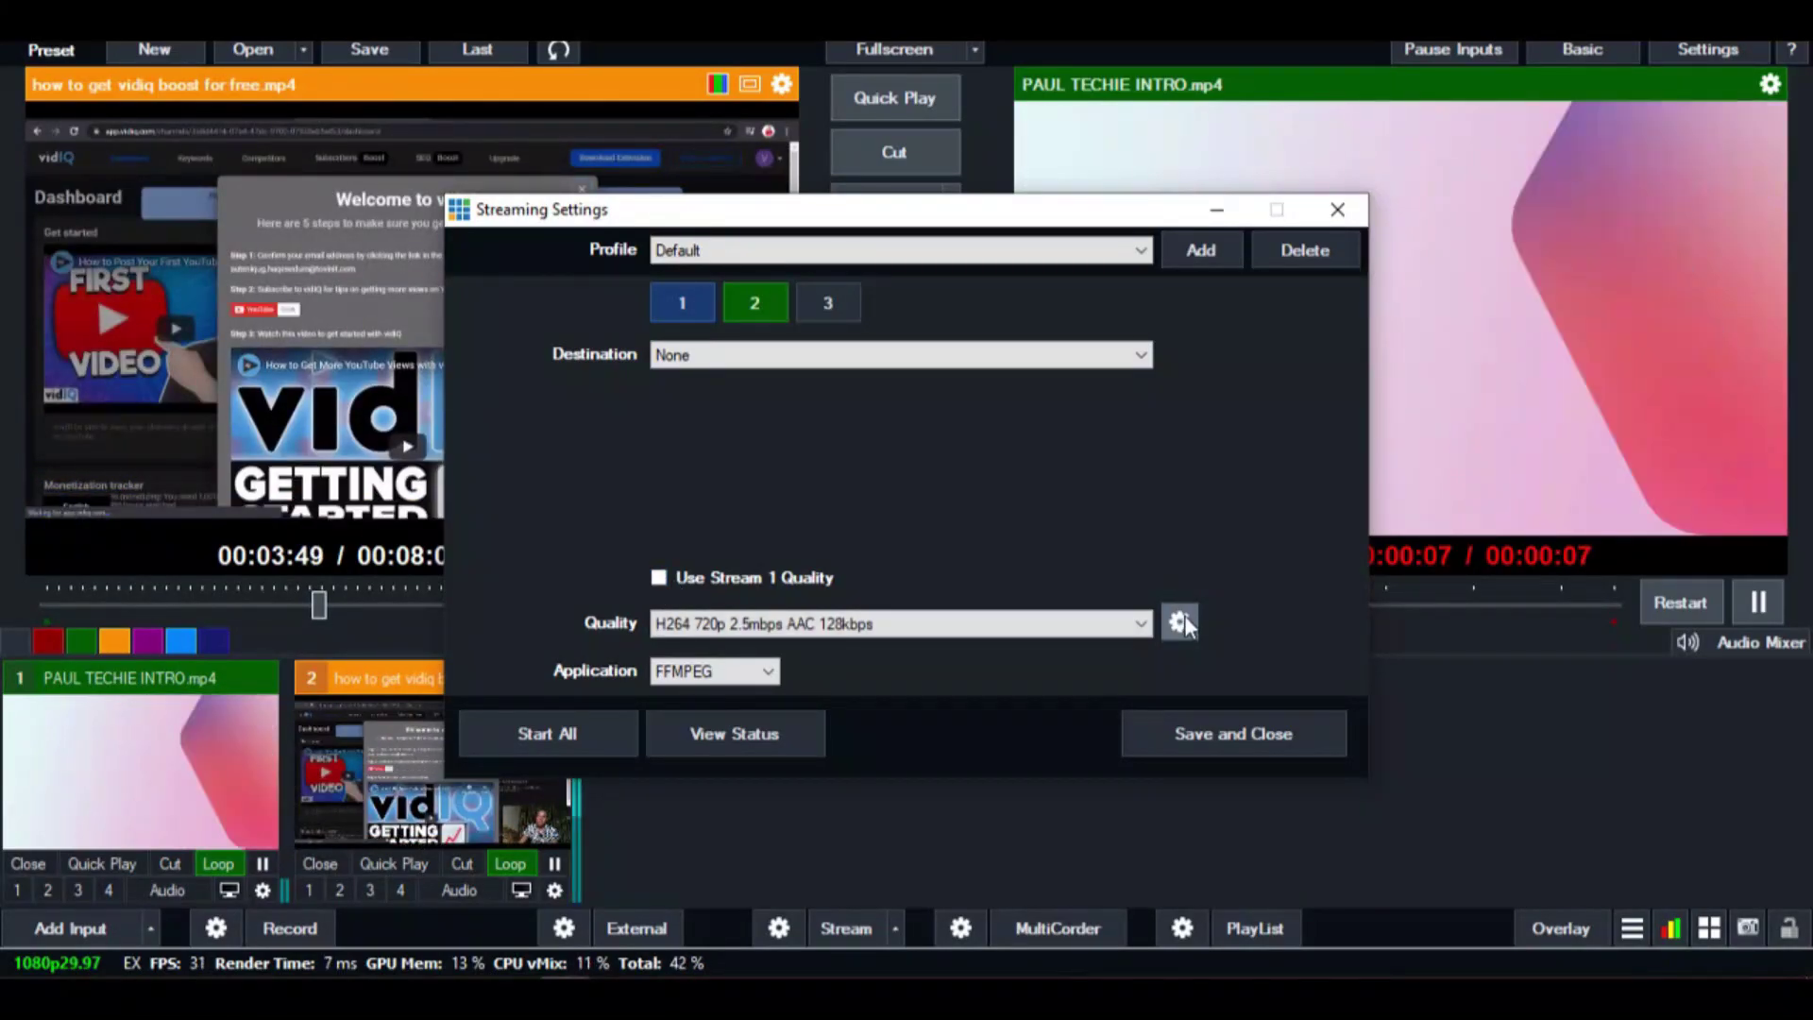
{"action": "left_click", "coordinate": [1179, 622]}
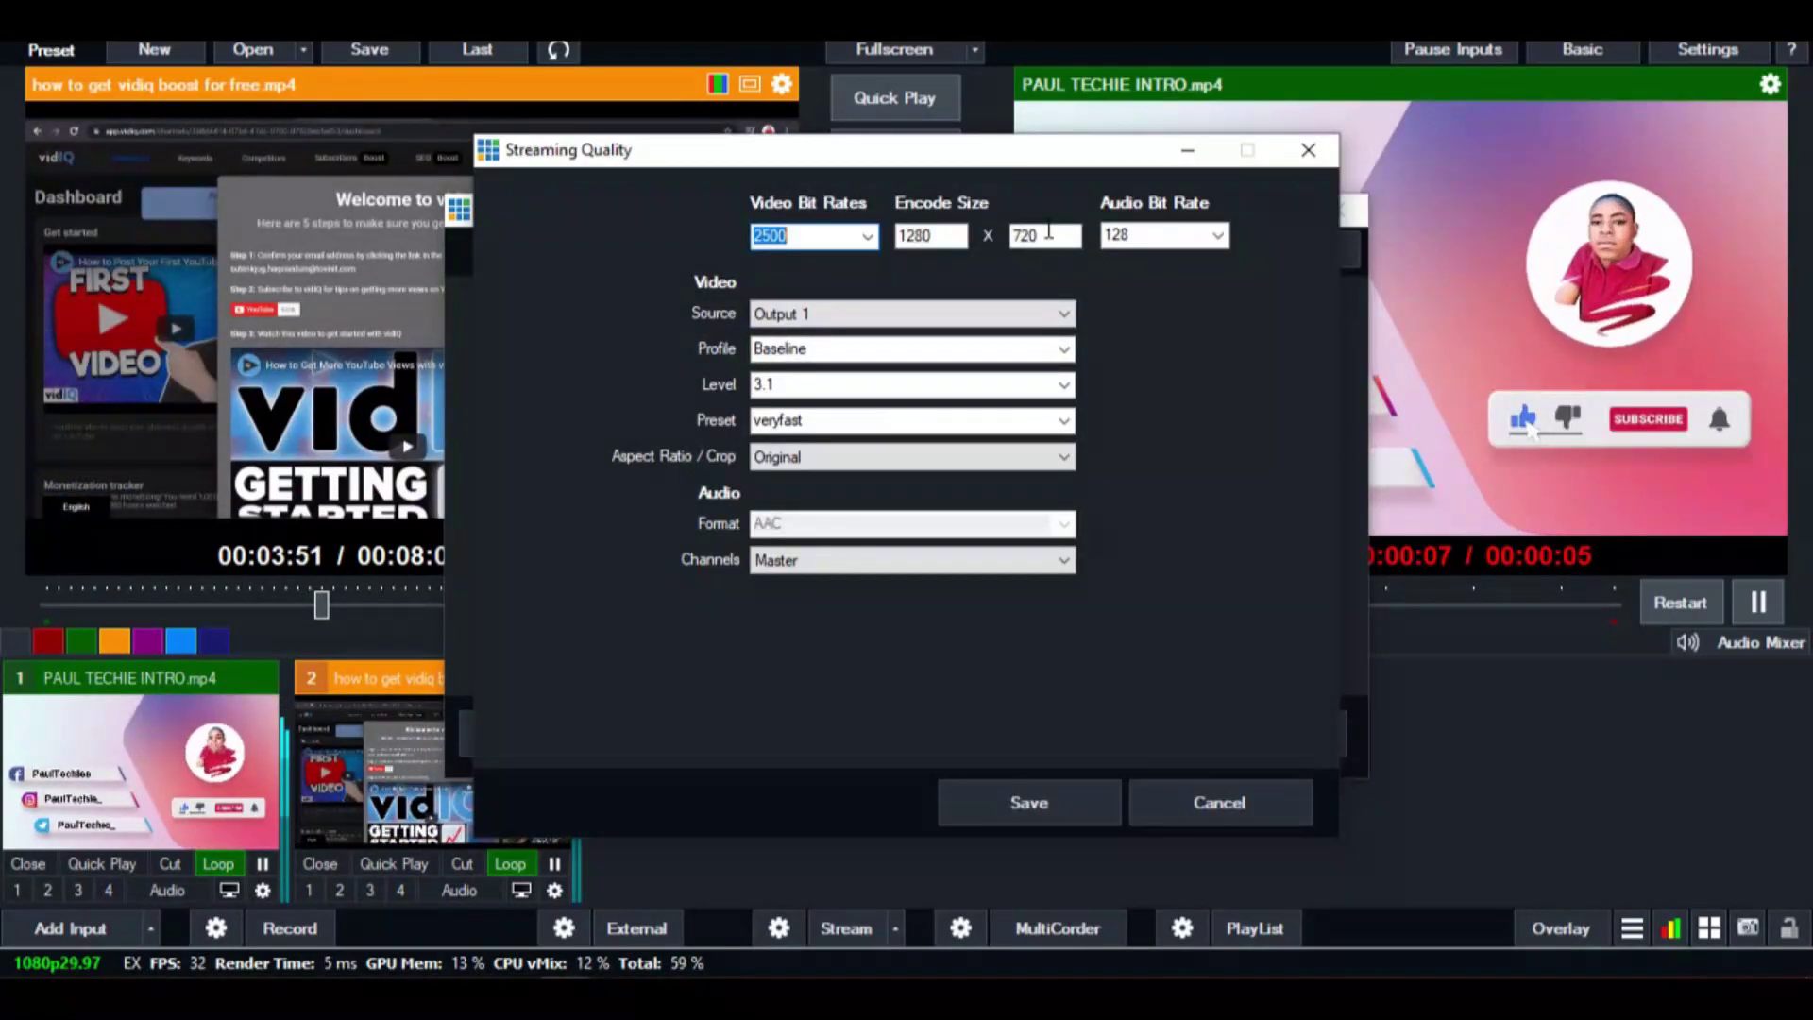
{"action": "left_click", "coordinate": [1288, 153]}
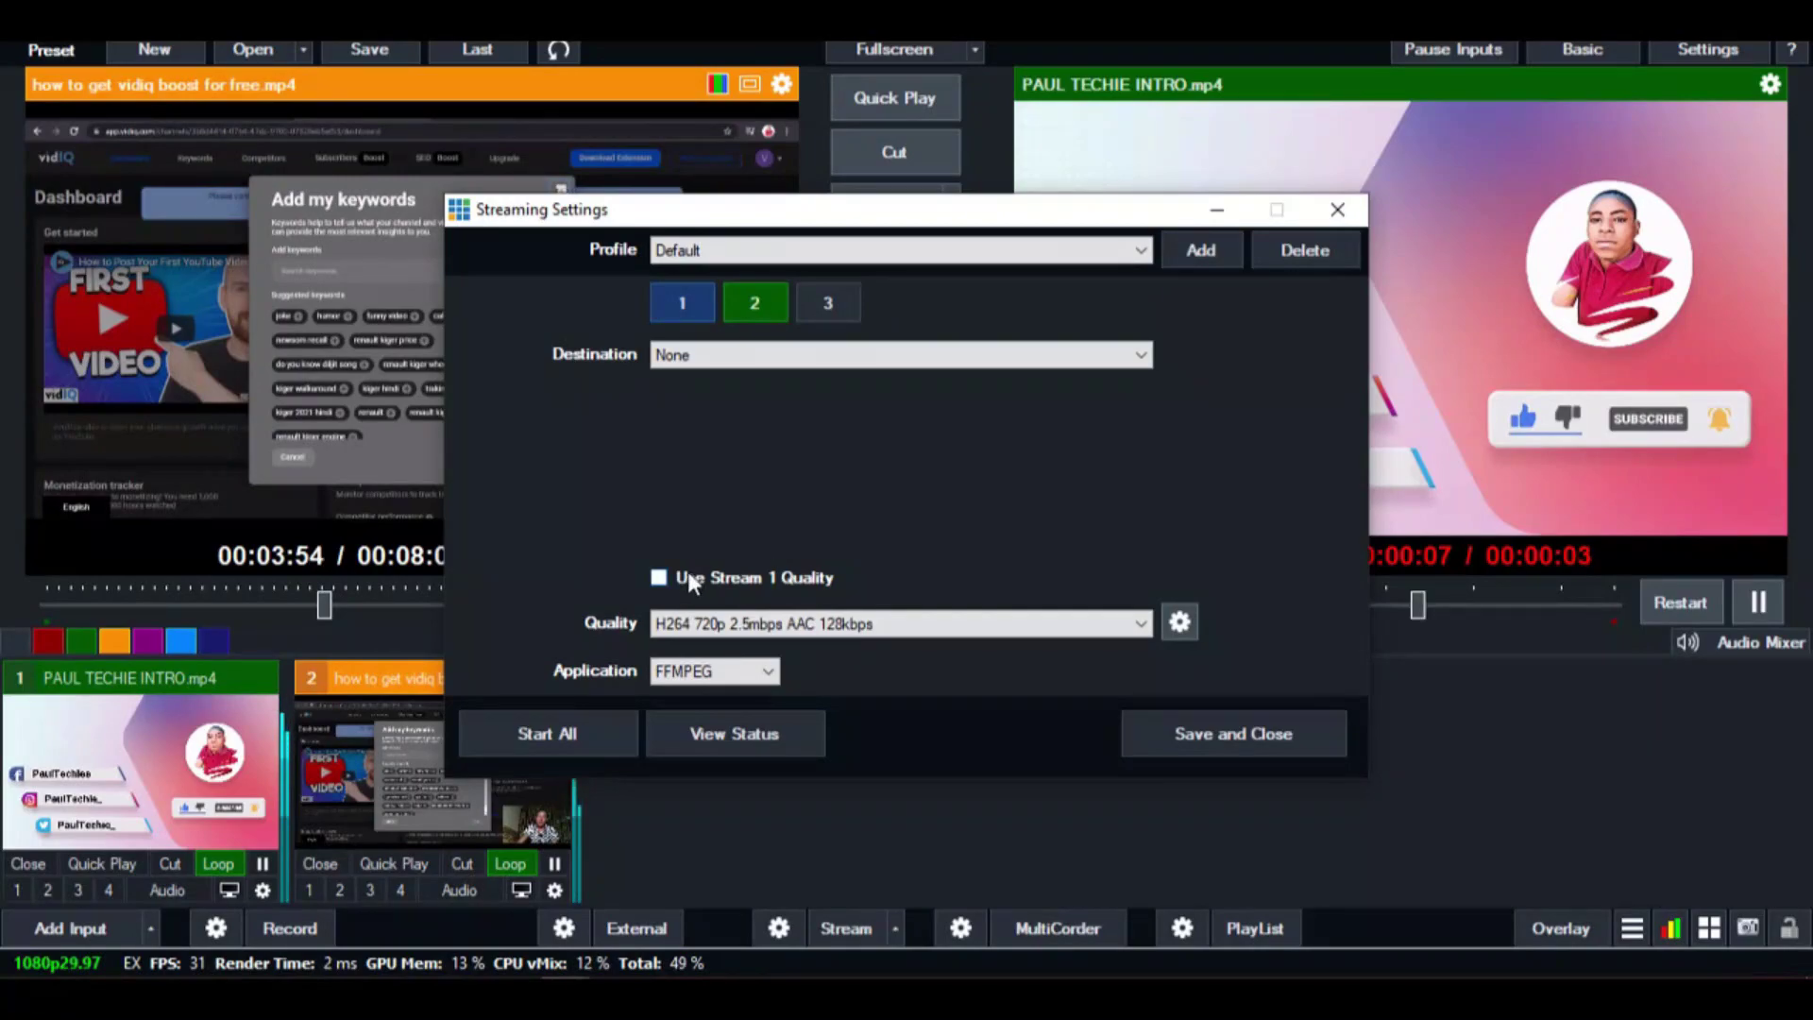
{"action": "left_click", "coordinate": [661, 579]}
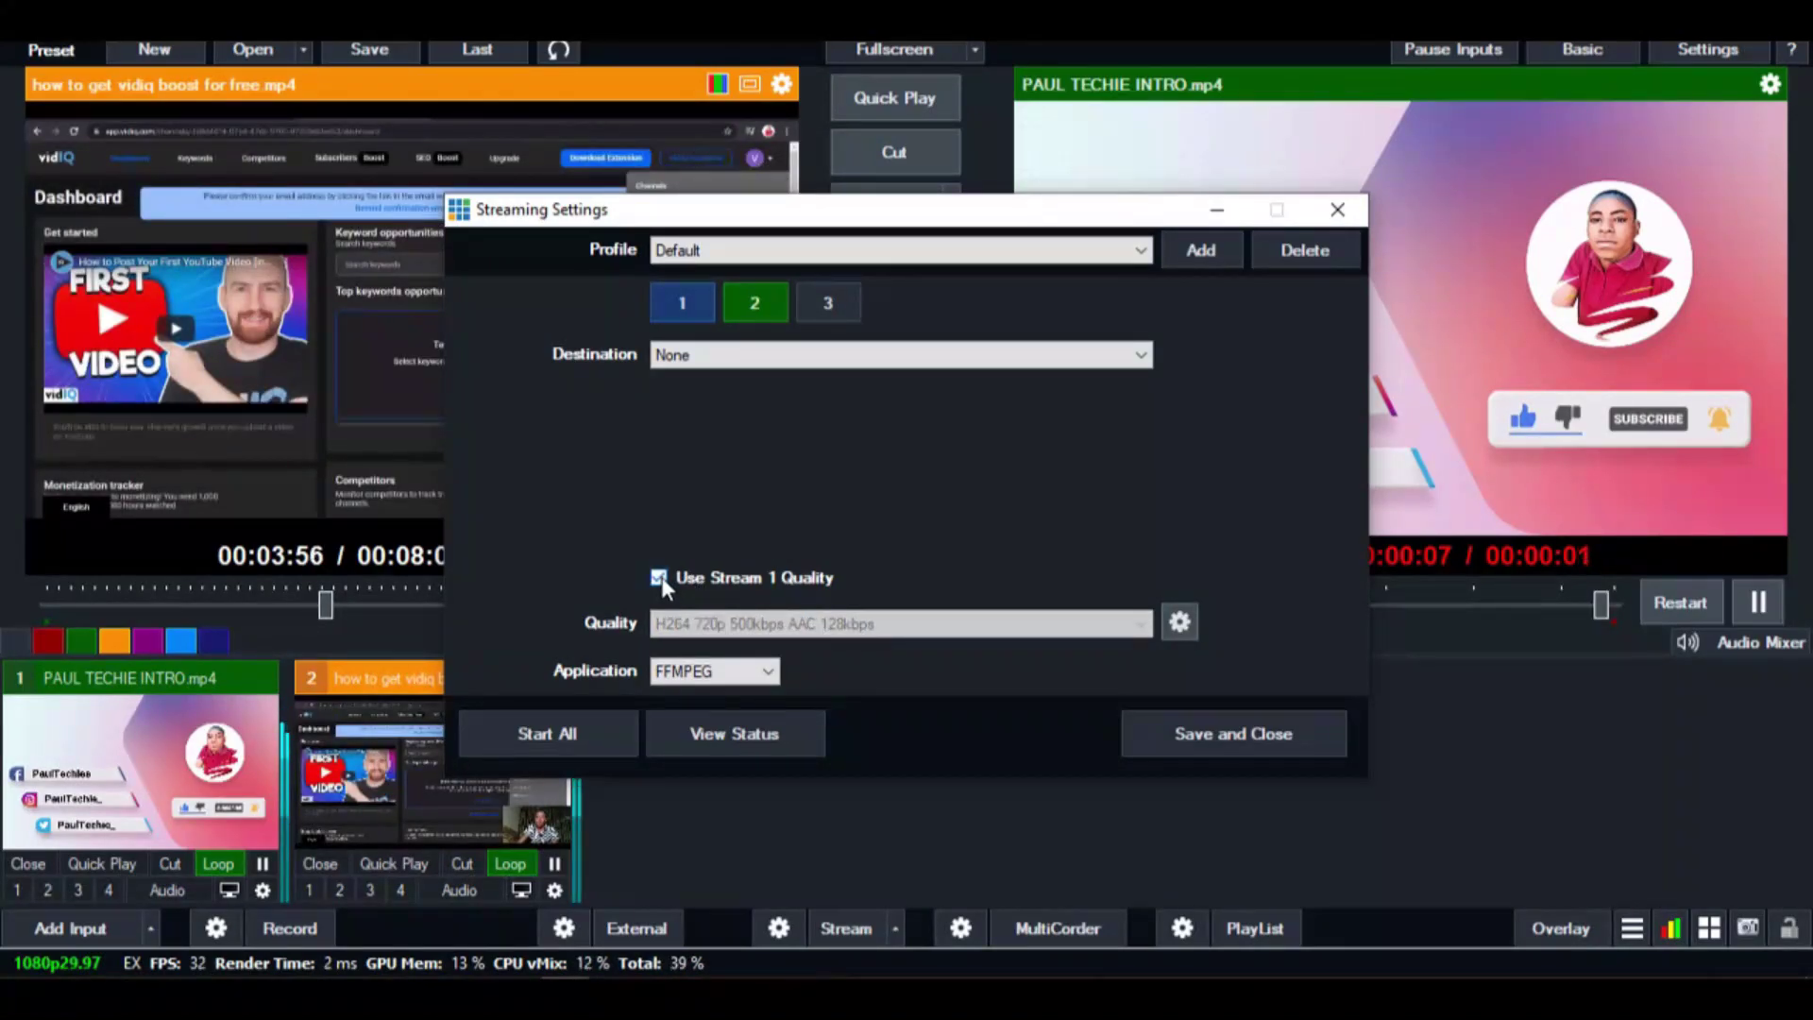
Step: Set stream 2's destination to Custom RTMP Server
{"action": "left_click", "coordinate": [718, 357]}
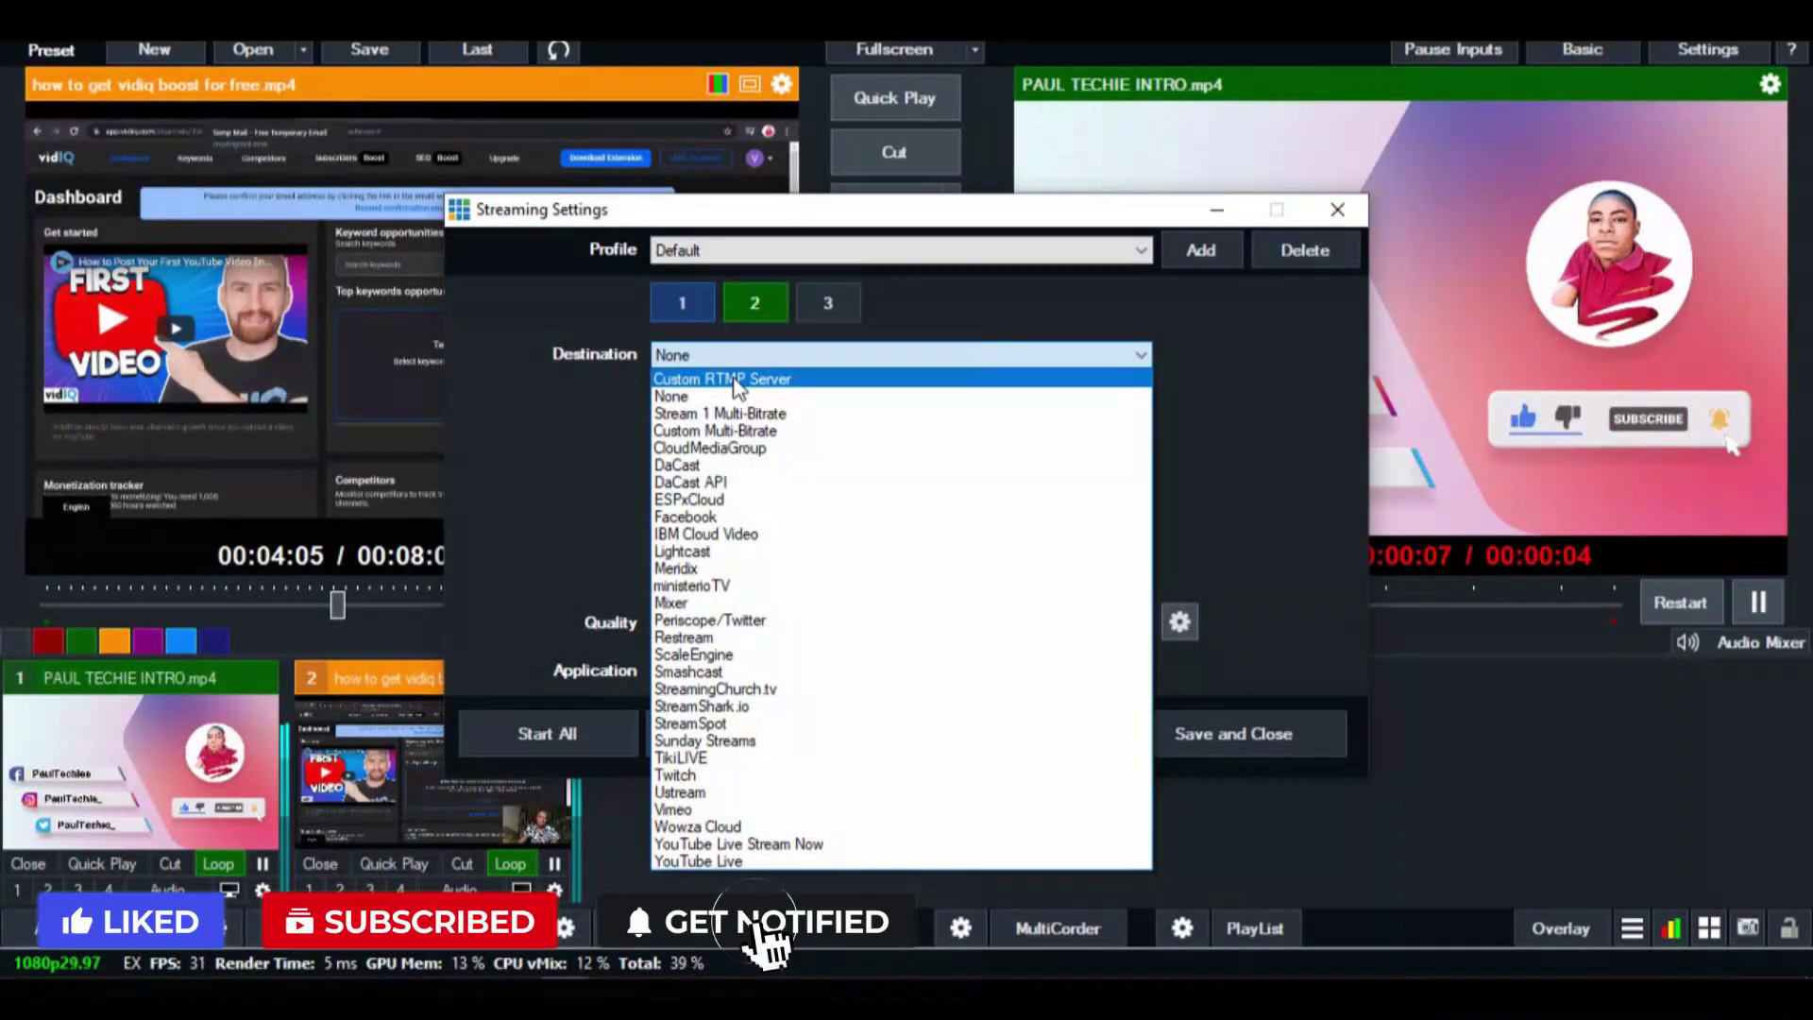
{"action": "left_click", "coordinate": [735, 380]}
{"action": "left_click", "coordinate": [725, 397]}
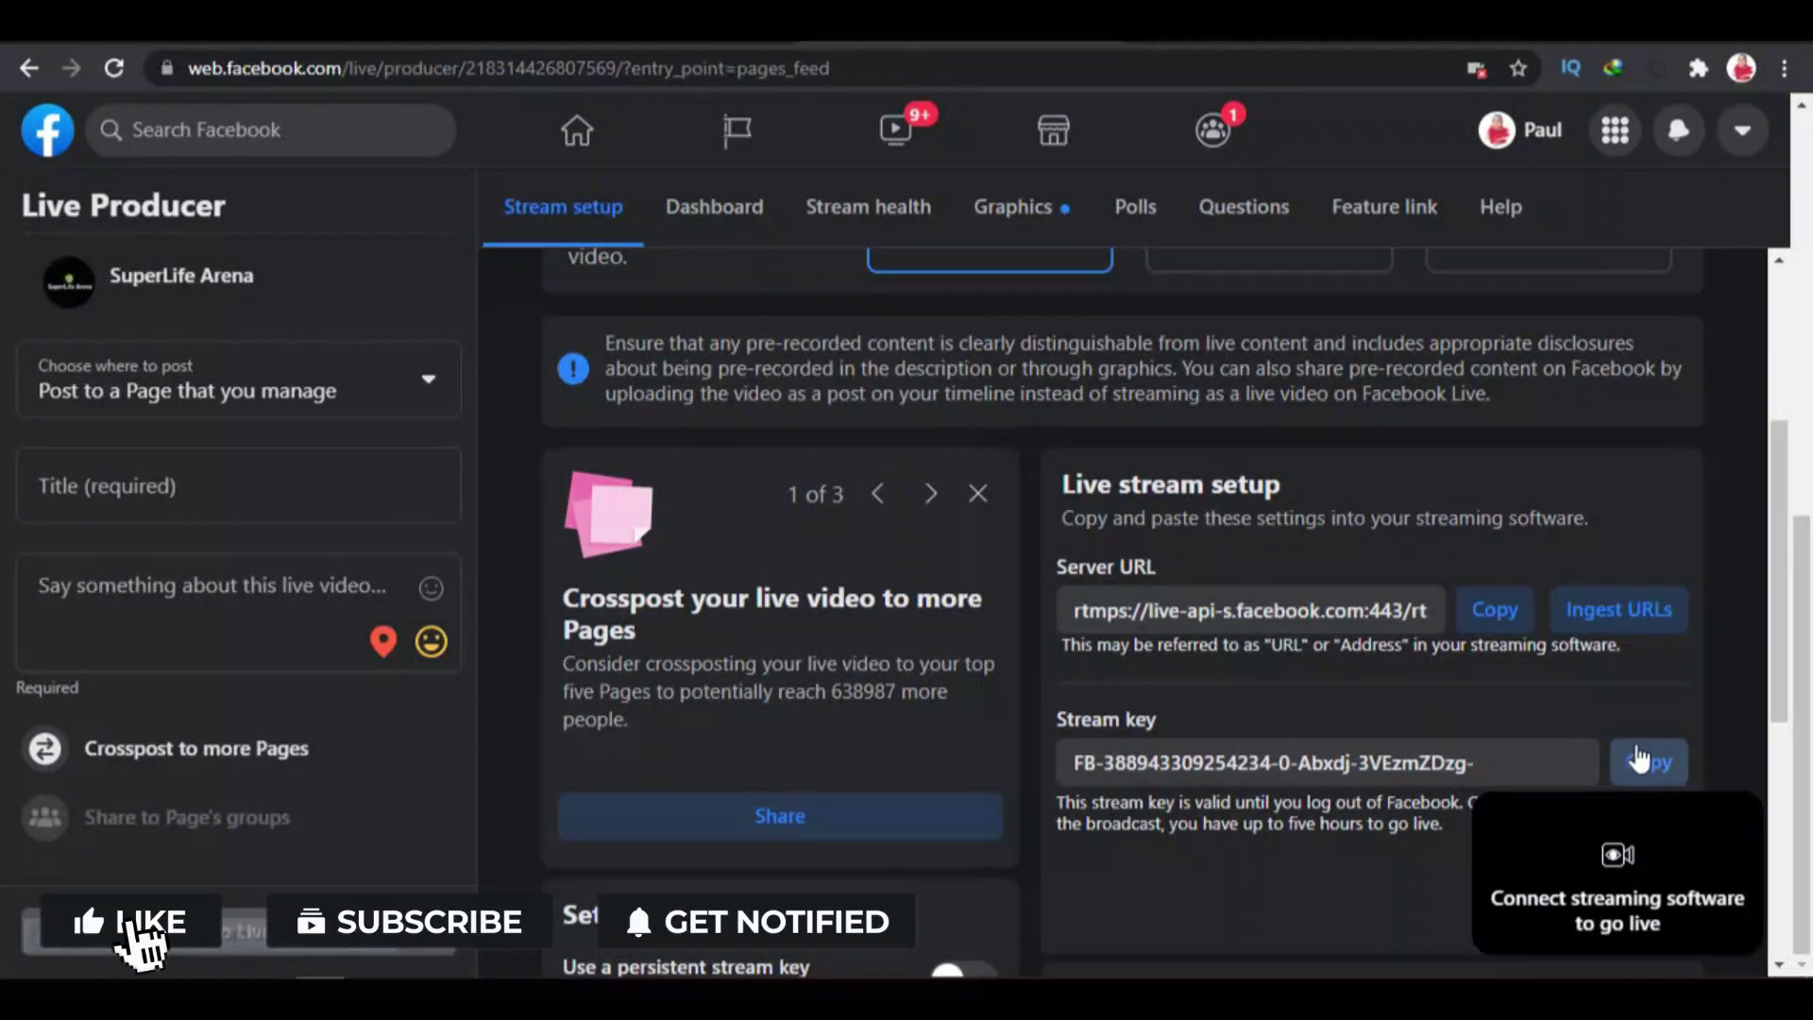
Step: Copy the Facebook page's stream key from Live Producer and return to vMix
{"action": "left_click", "coordinate": [1648, 761]}
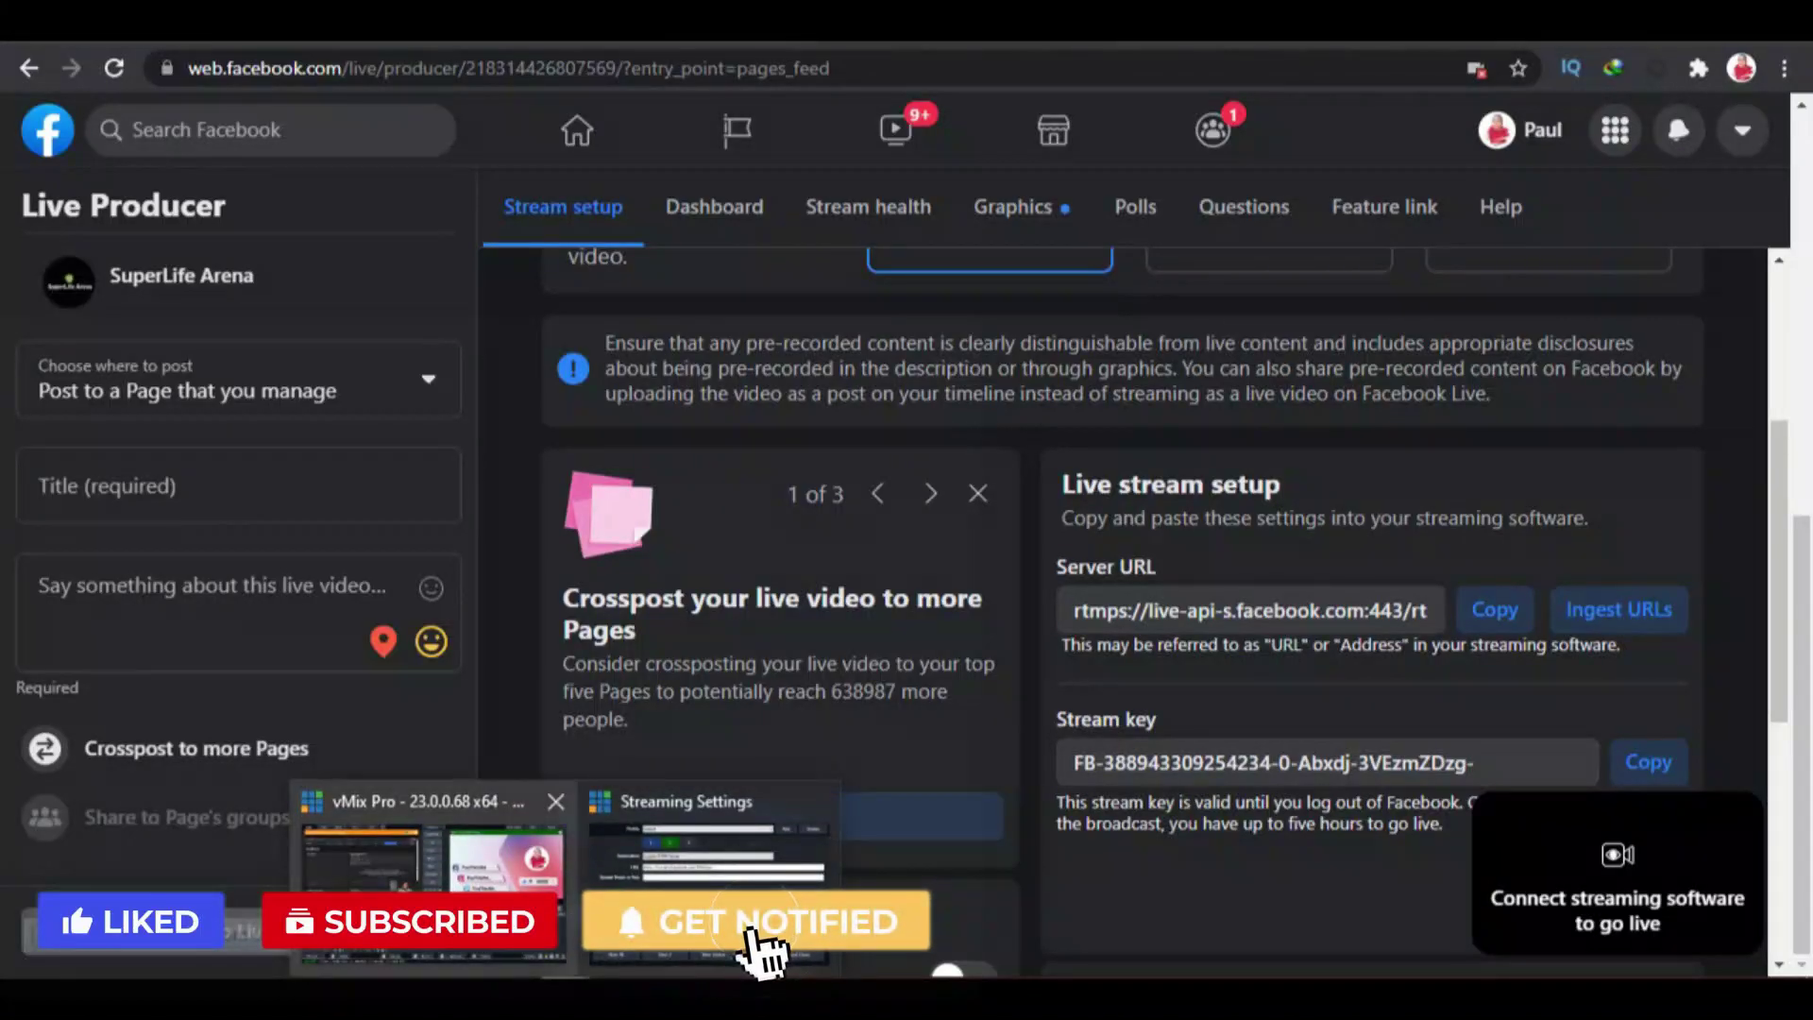
{"action": "left_click_drag", "start_coordinate": [1165, 717], "coordinate": [1047, 717]}
{"action": "left_click", "coordinate": [1046, 720]}
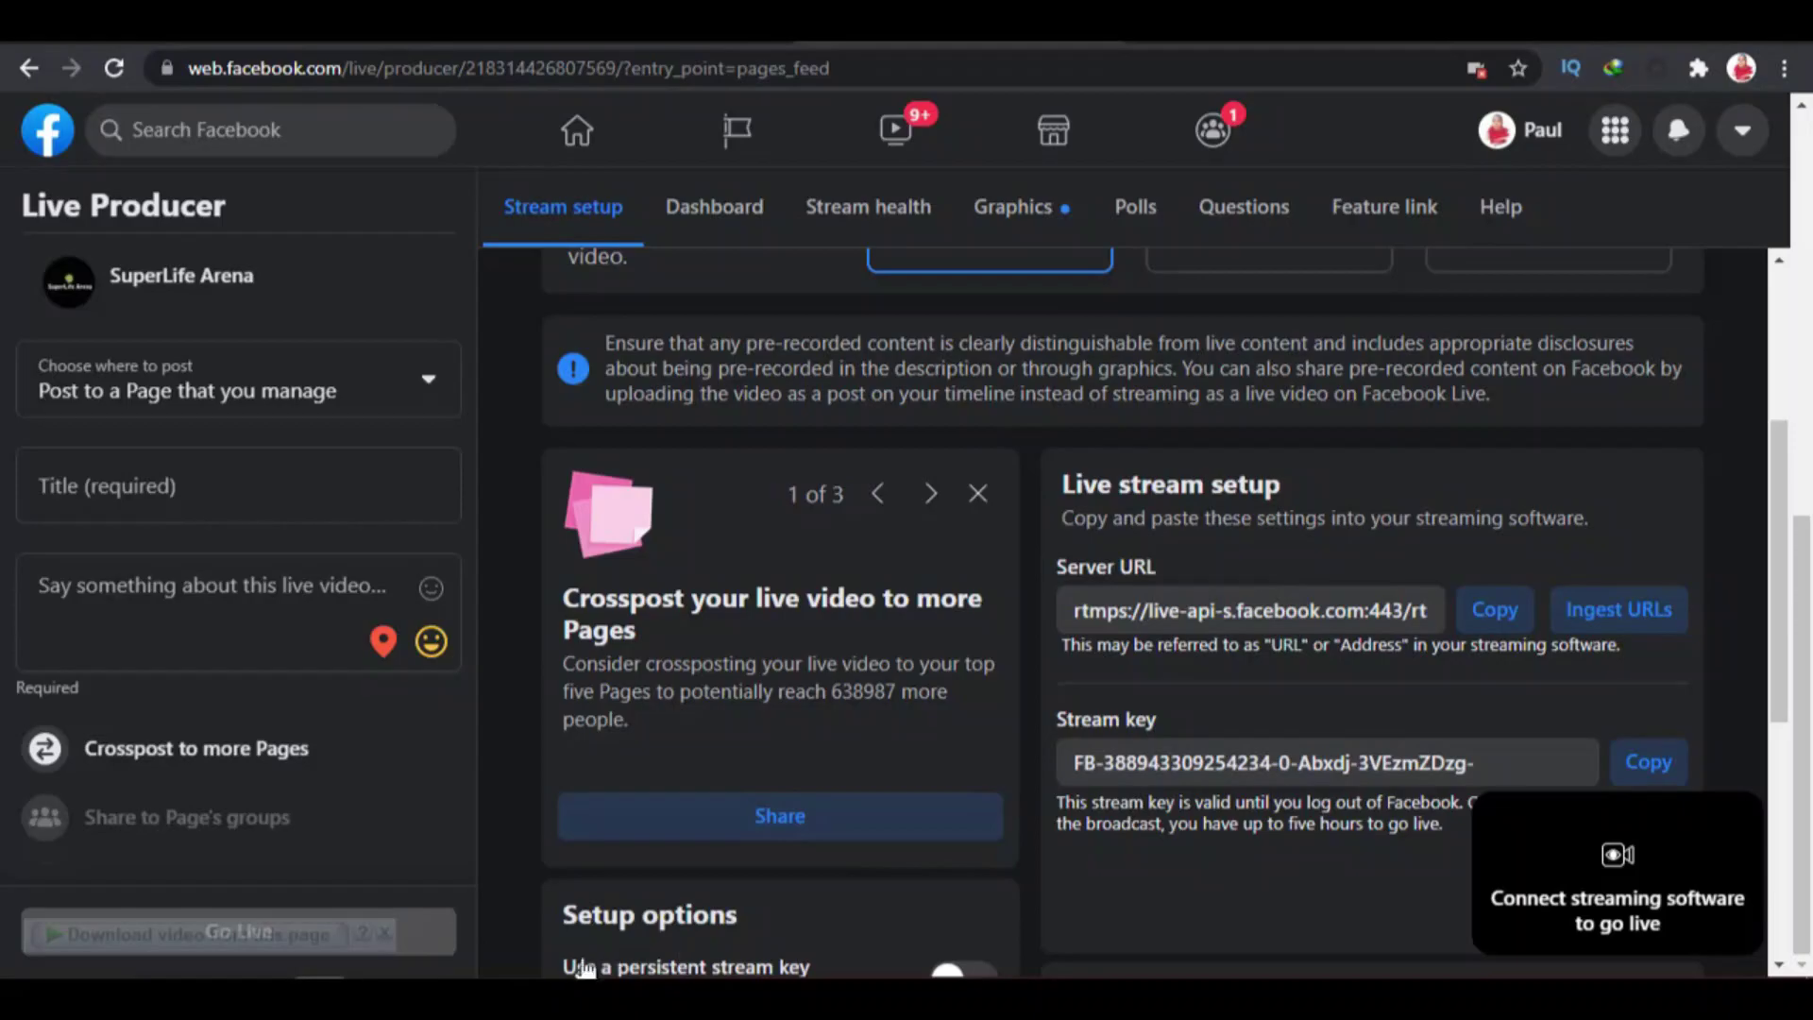
{"action": "left_click", "coordinate": [465, 896]}
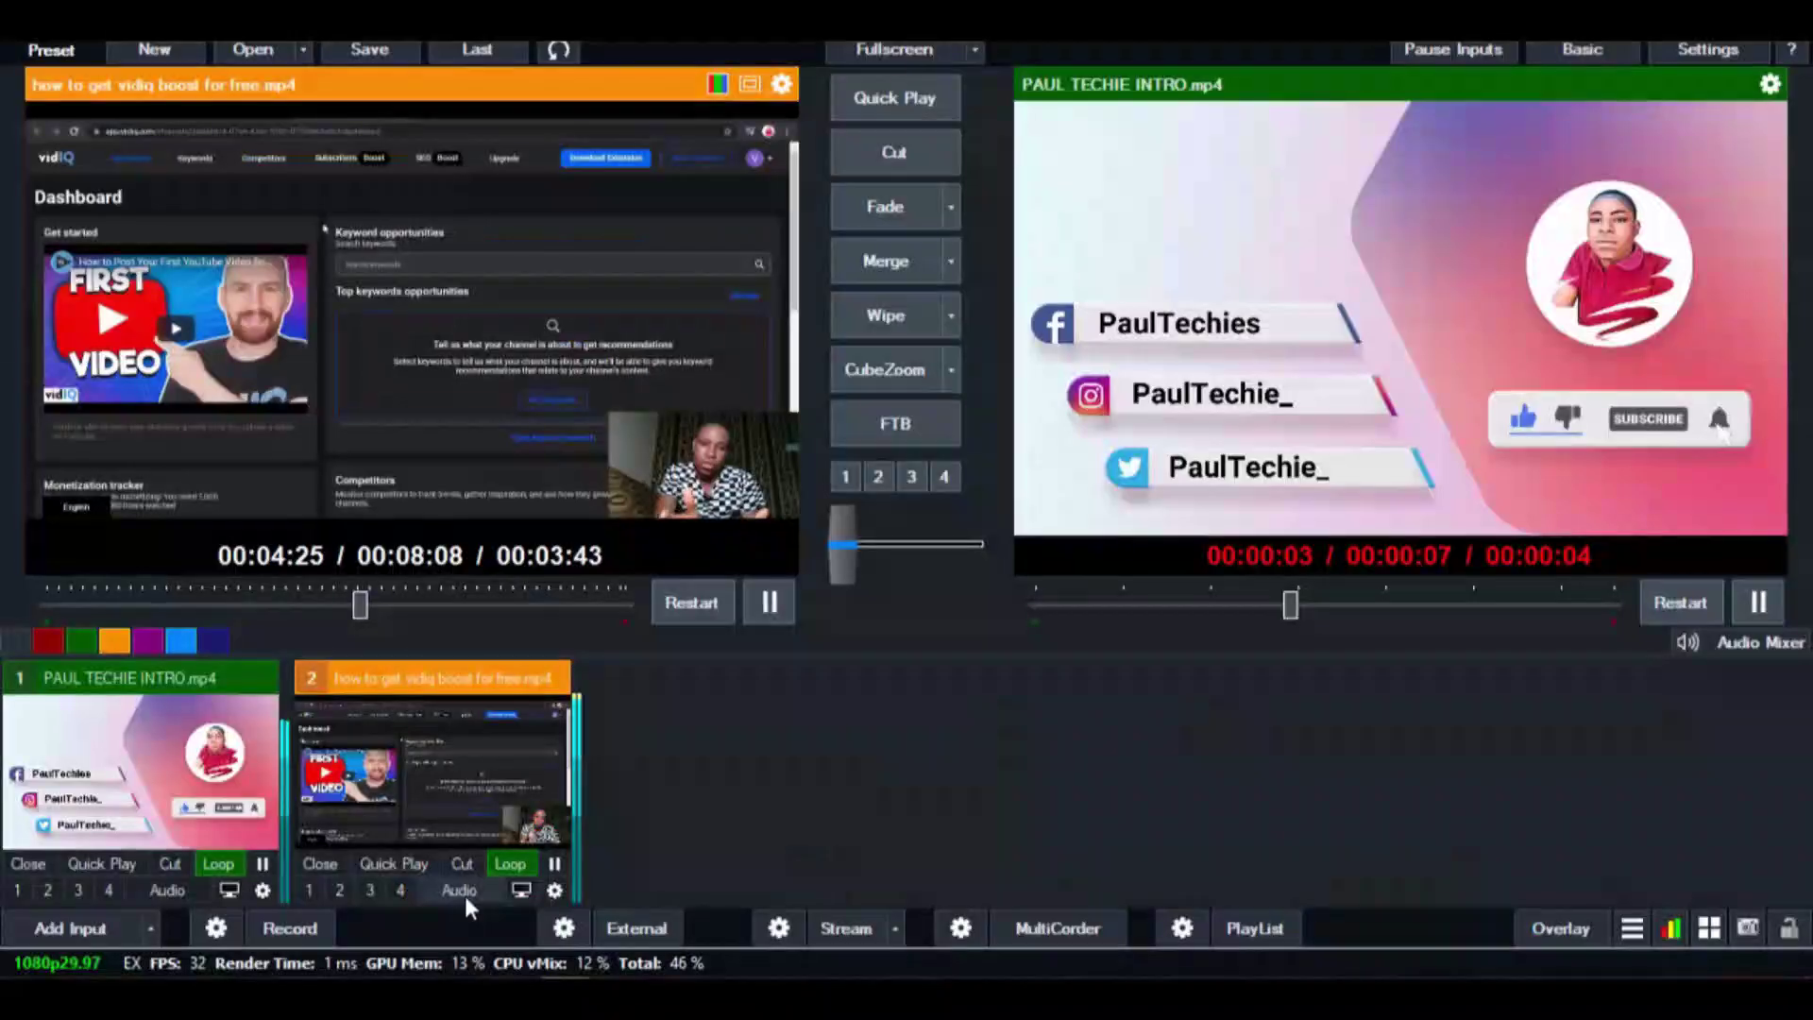
Step: Paste the Facebook stream key into Stream 2's Stream Name or Key field and save the settings
{"action": "left_click", "coordinate": [777, 929]}
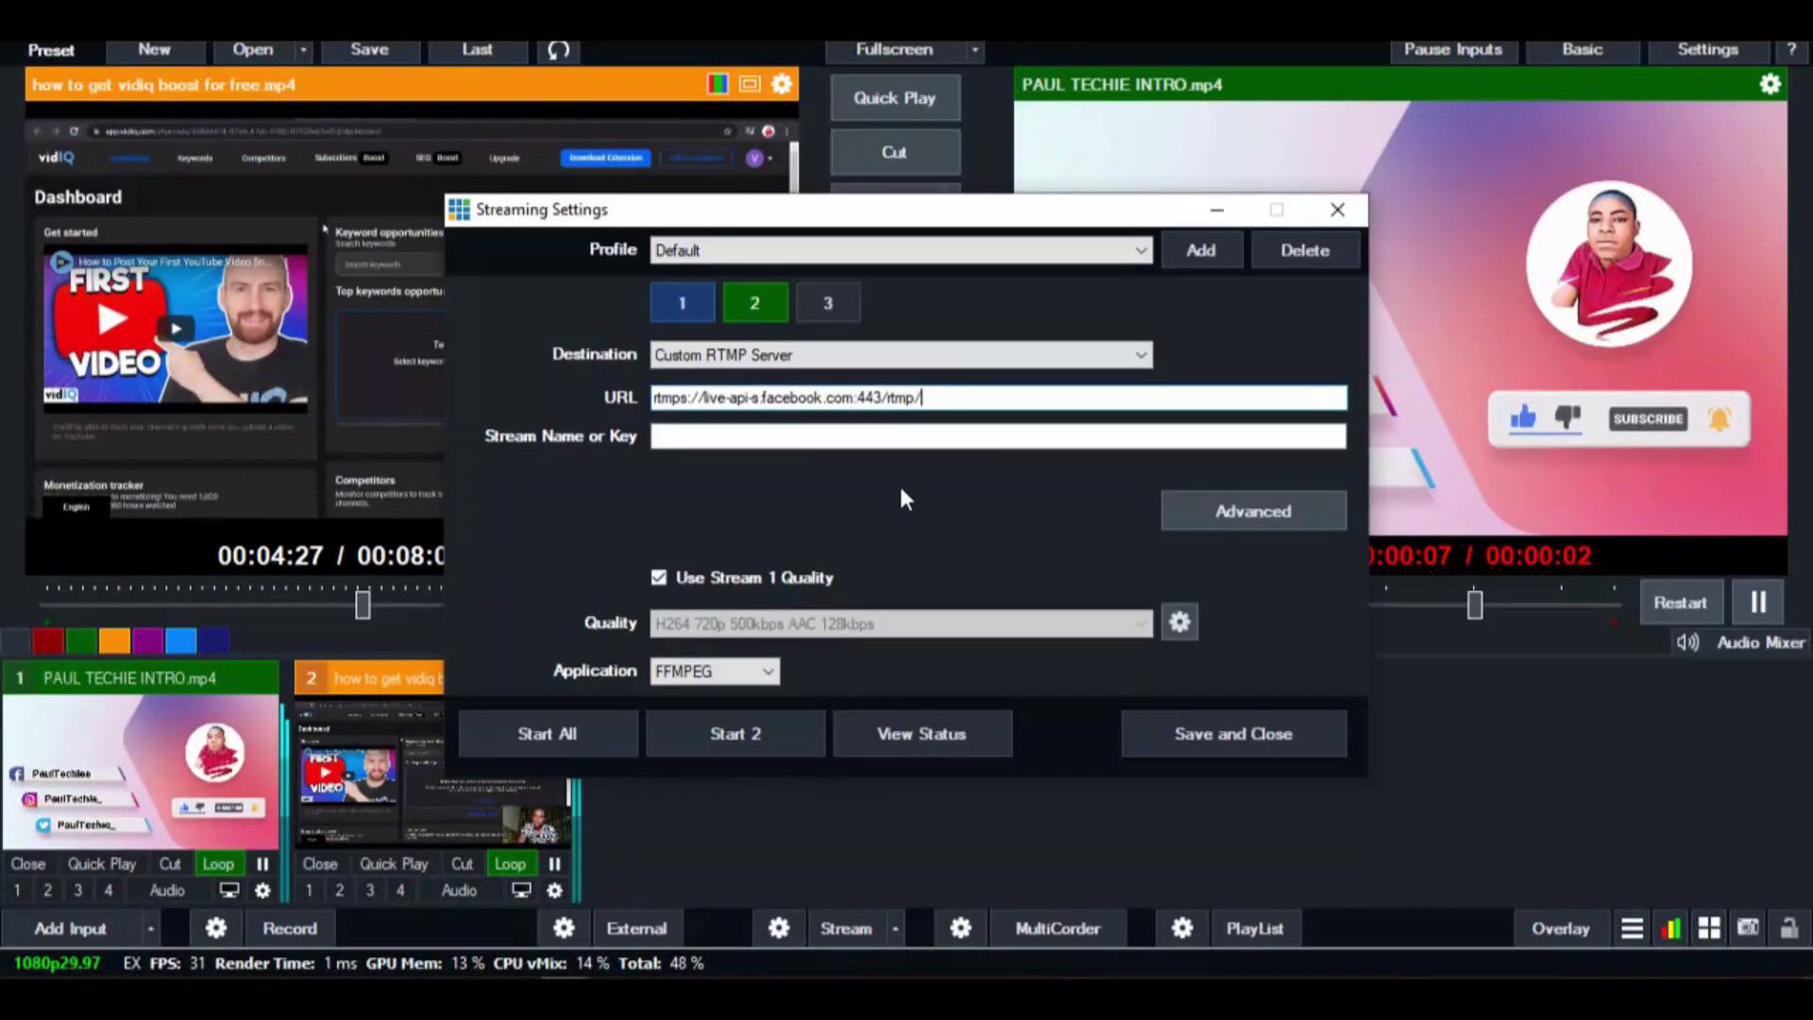
{"action": "left_click", "coordinate": [855, 428]}
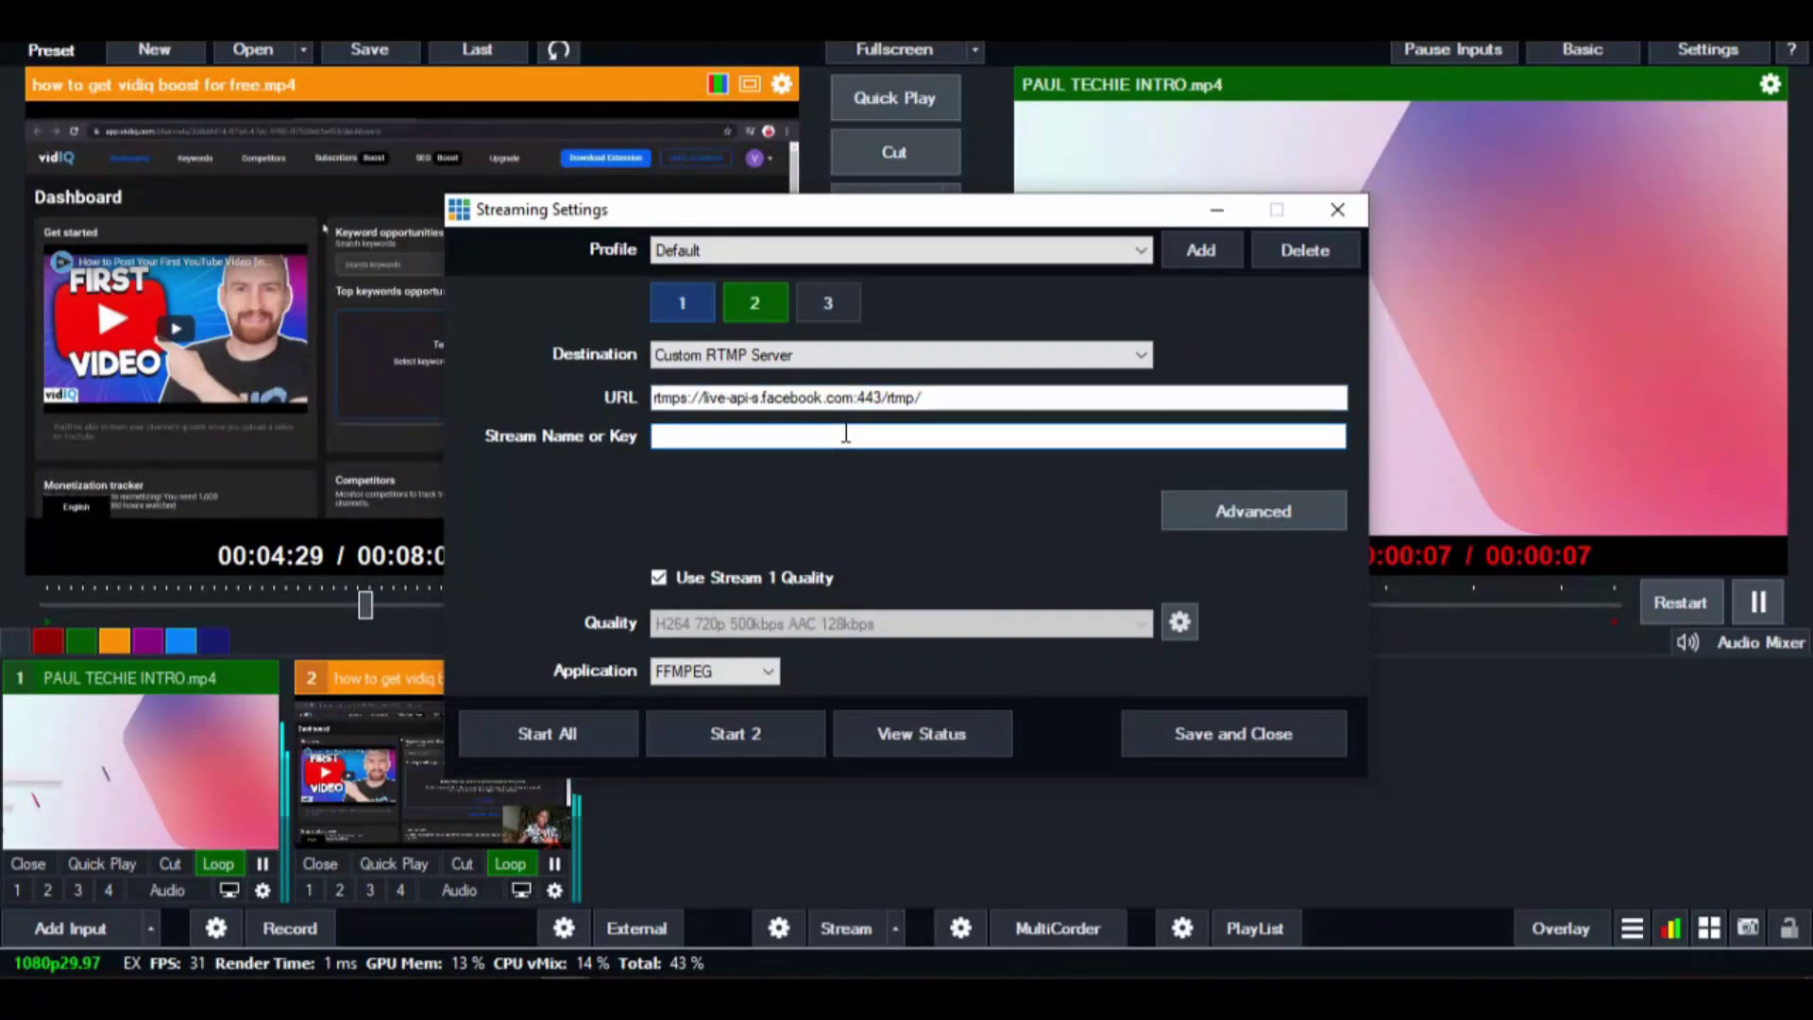
{"action": "key", "text": "ctrl+v"}
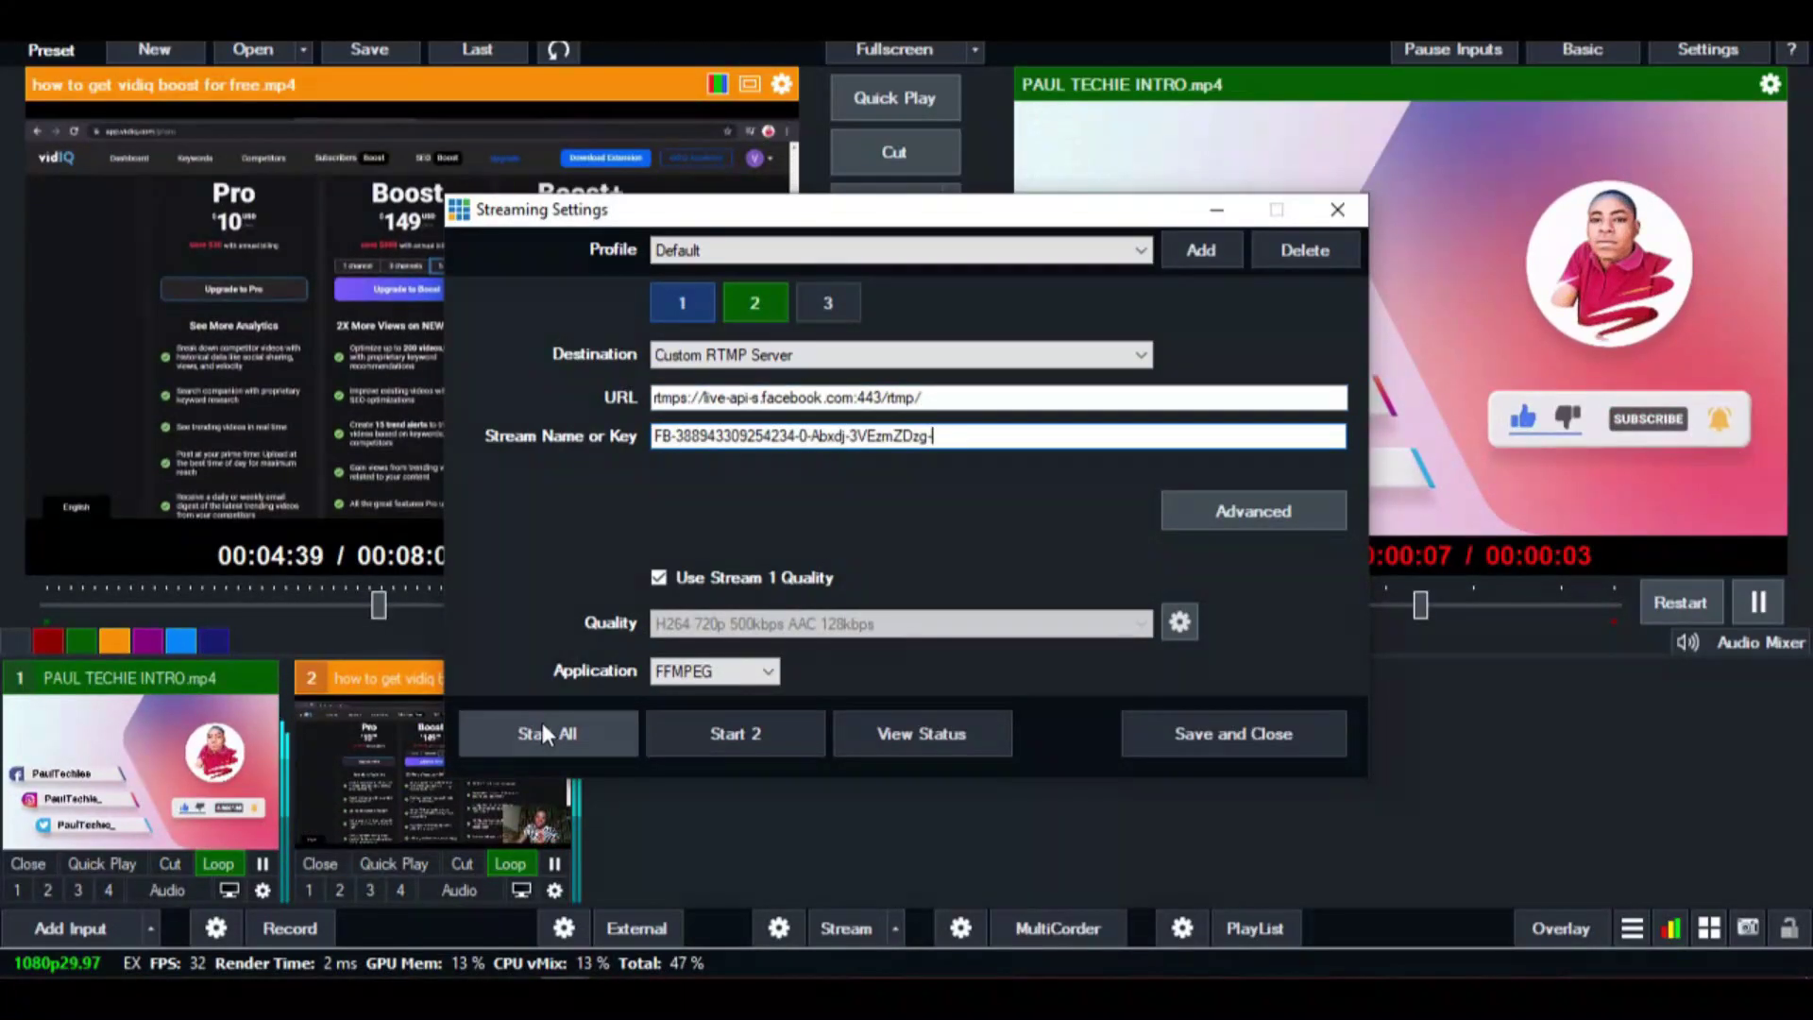
{"action": "left_click", "coordinate": [1228, 735]}
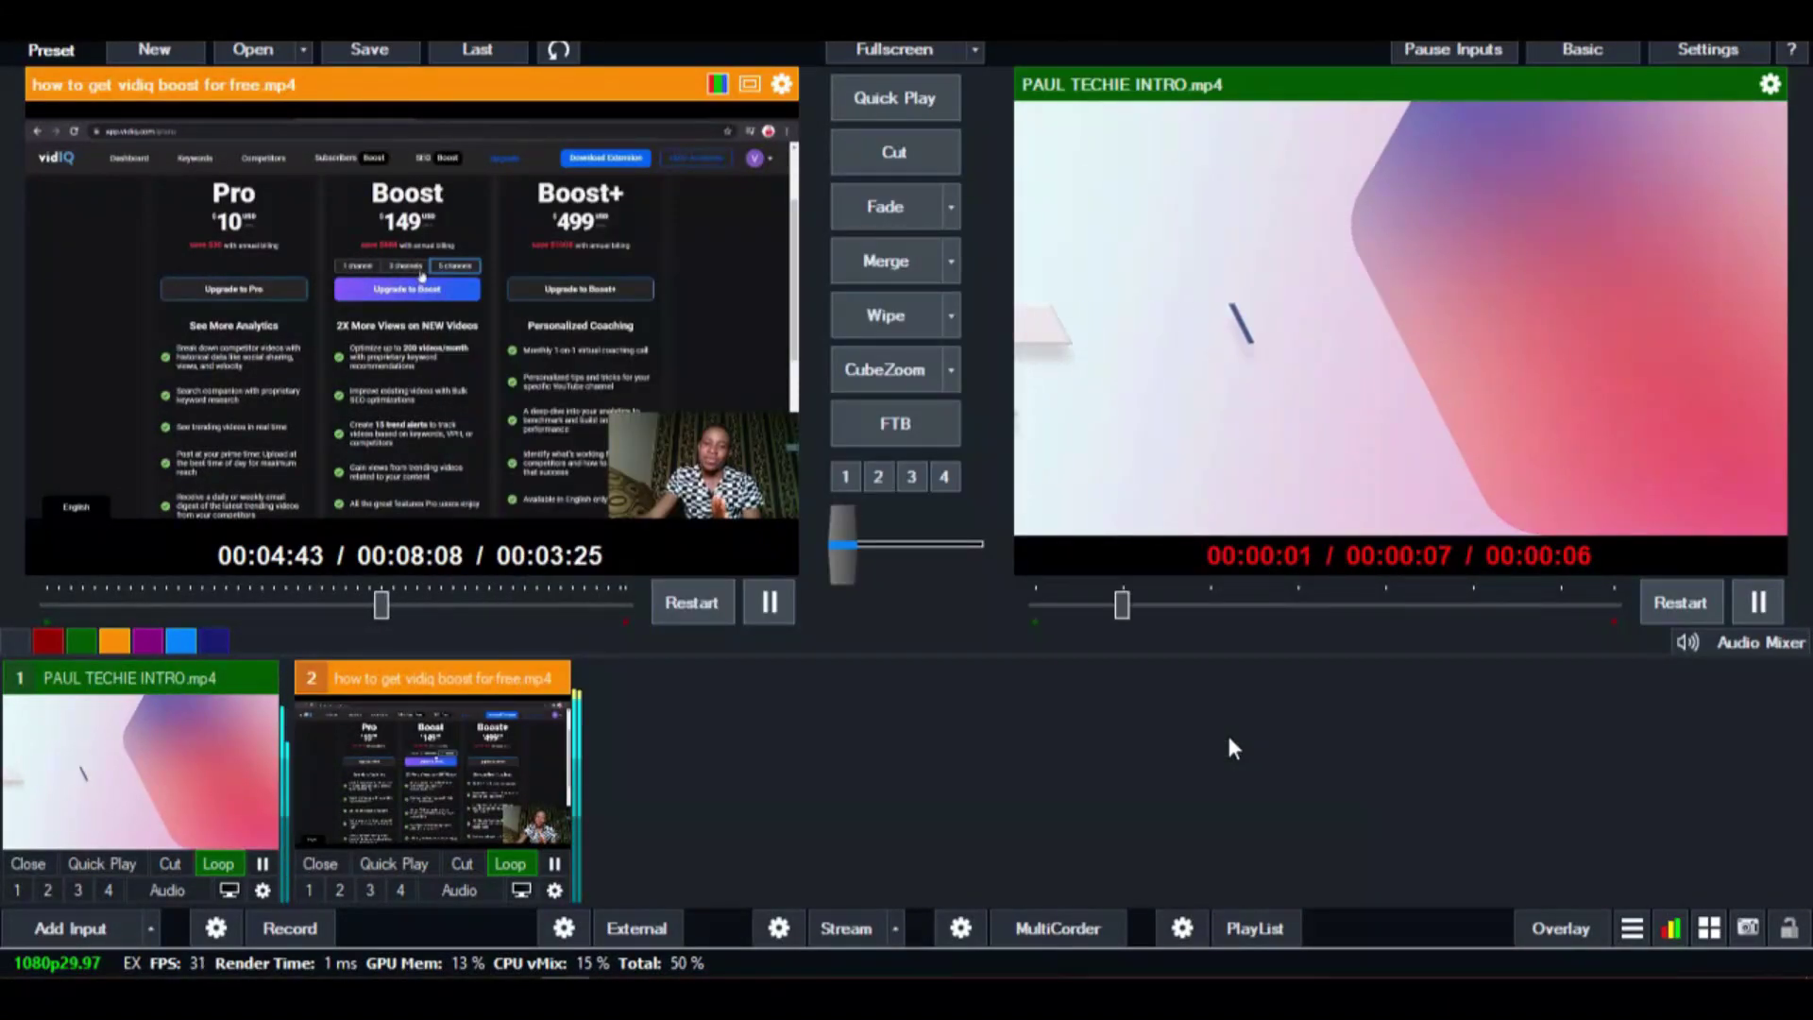
Step: Start vMix streaming to both YouTube and Facebook outputs, then return to Facebook Live Producer
{"action": "left_click", "coordinate": [854, 928]}
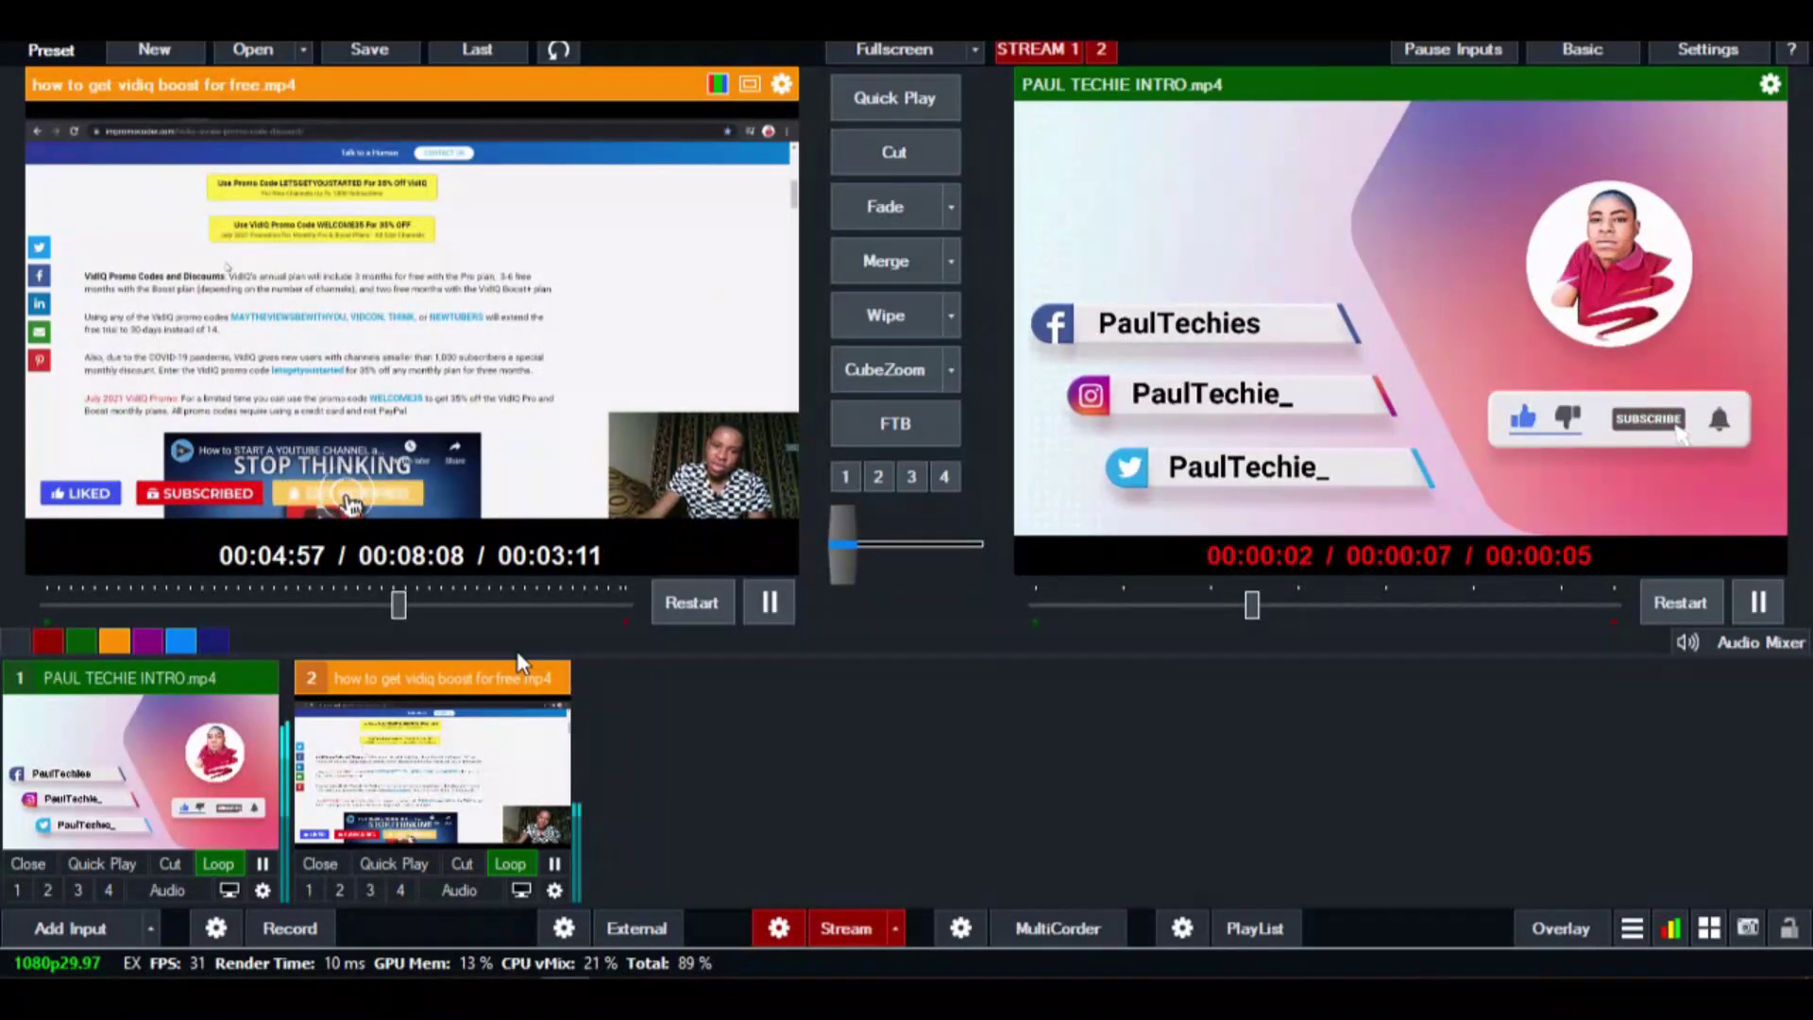
{"action": "key", "text": "alt+Tab"}
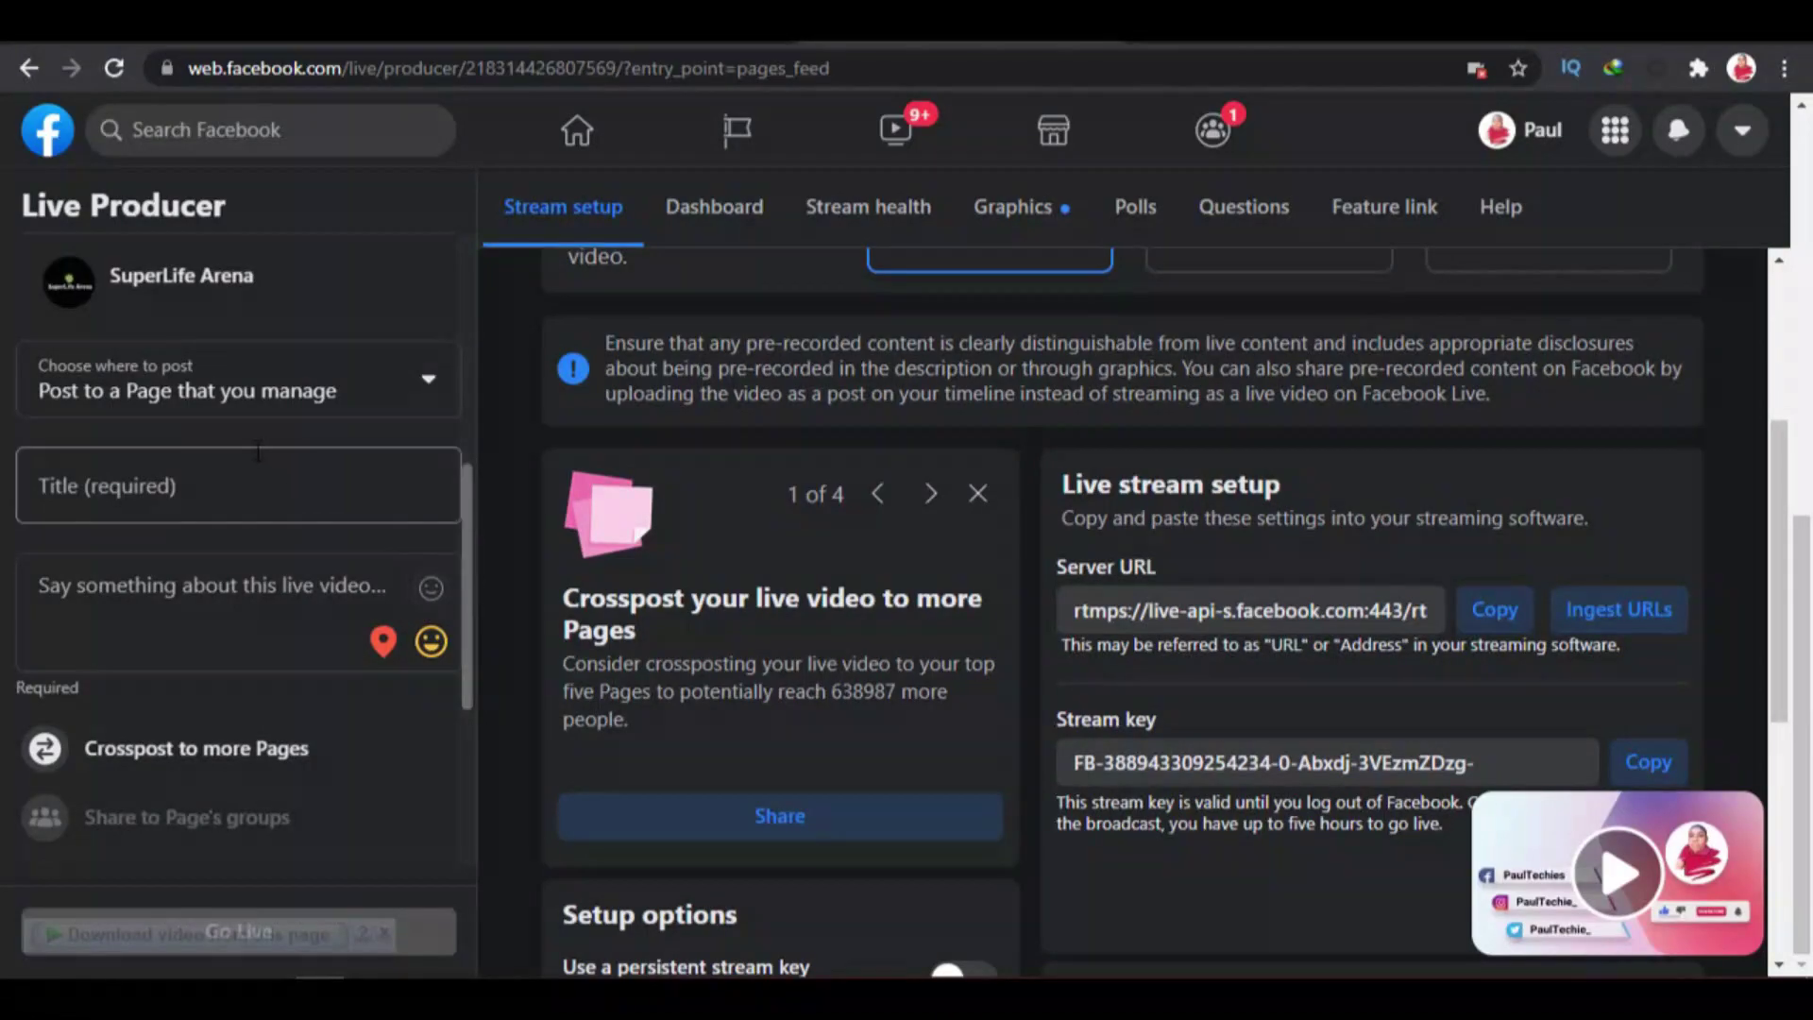
Step: Title the Facebook live video 'Vmix Streaming' using the suggested title
{"action": "left_click", "coordinate": [248, 486]}
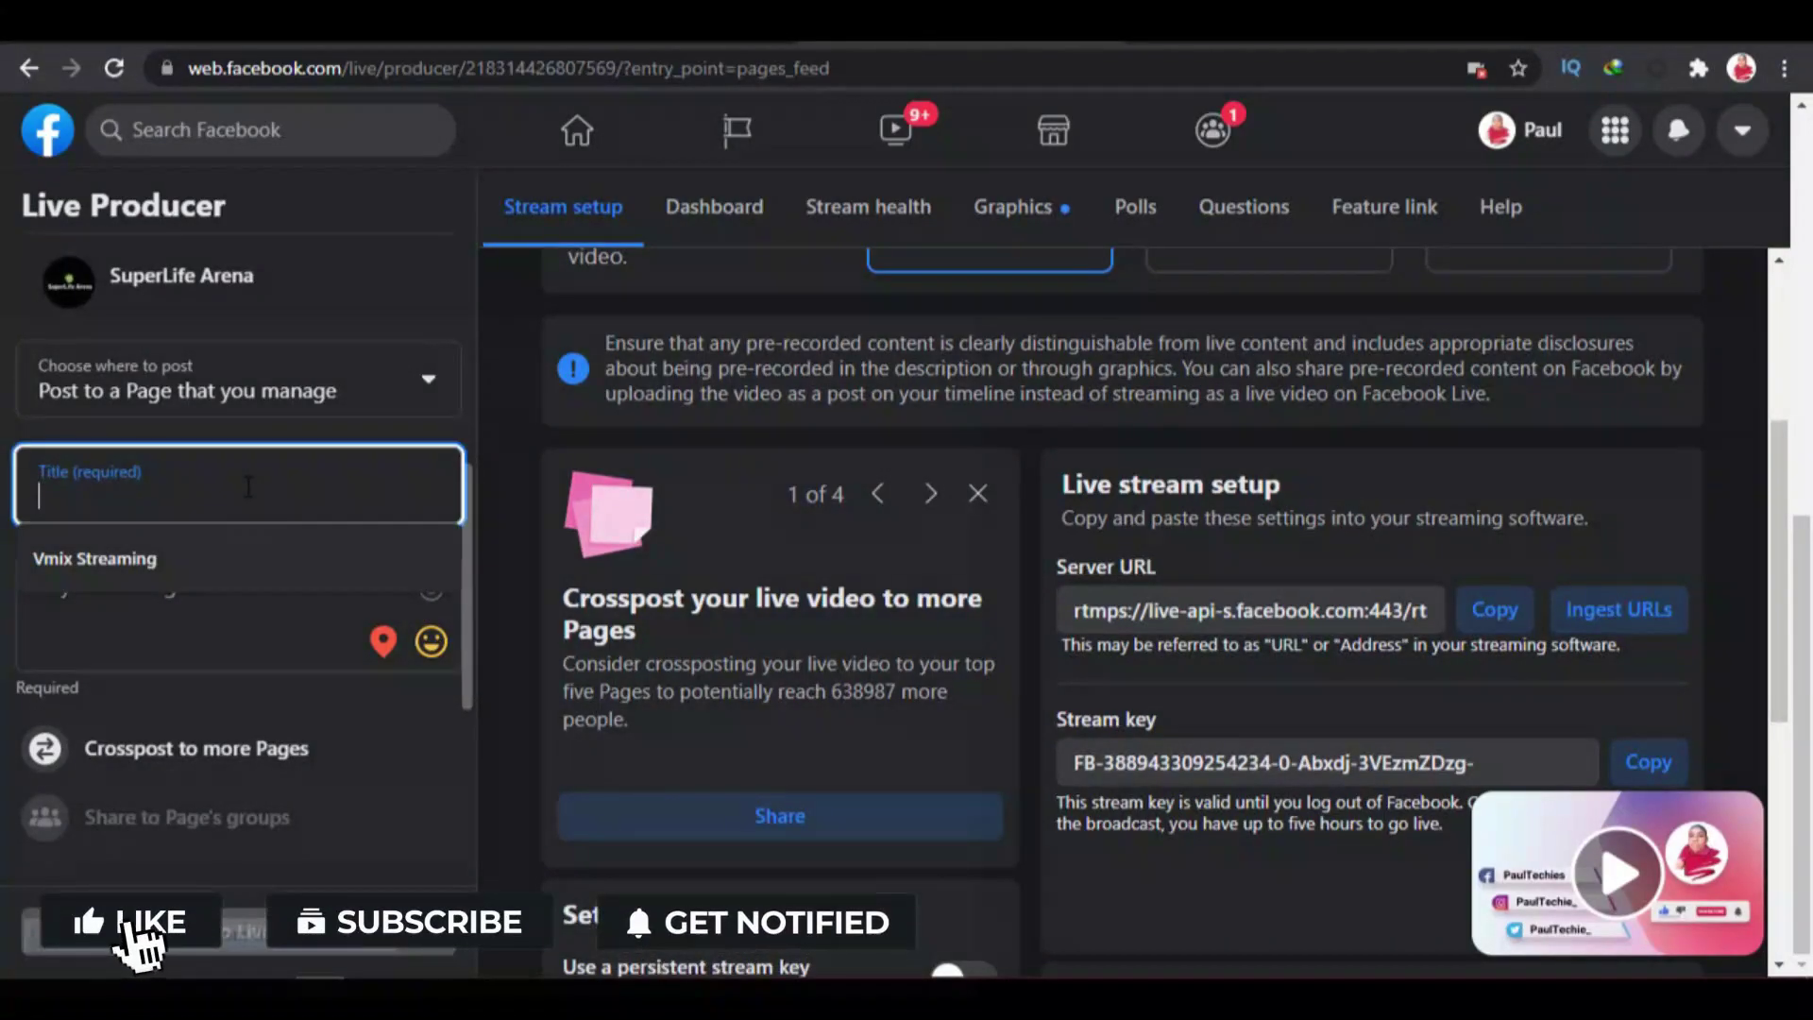
{"action": "left_click", "coordinate": [206, 556]}
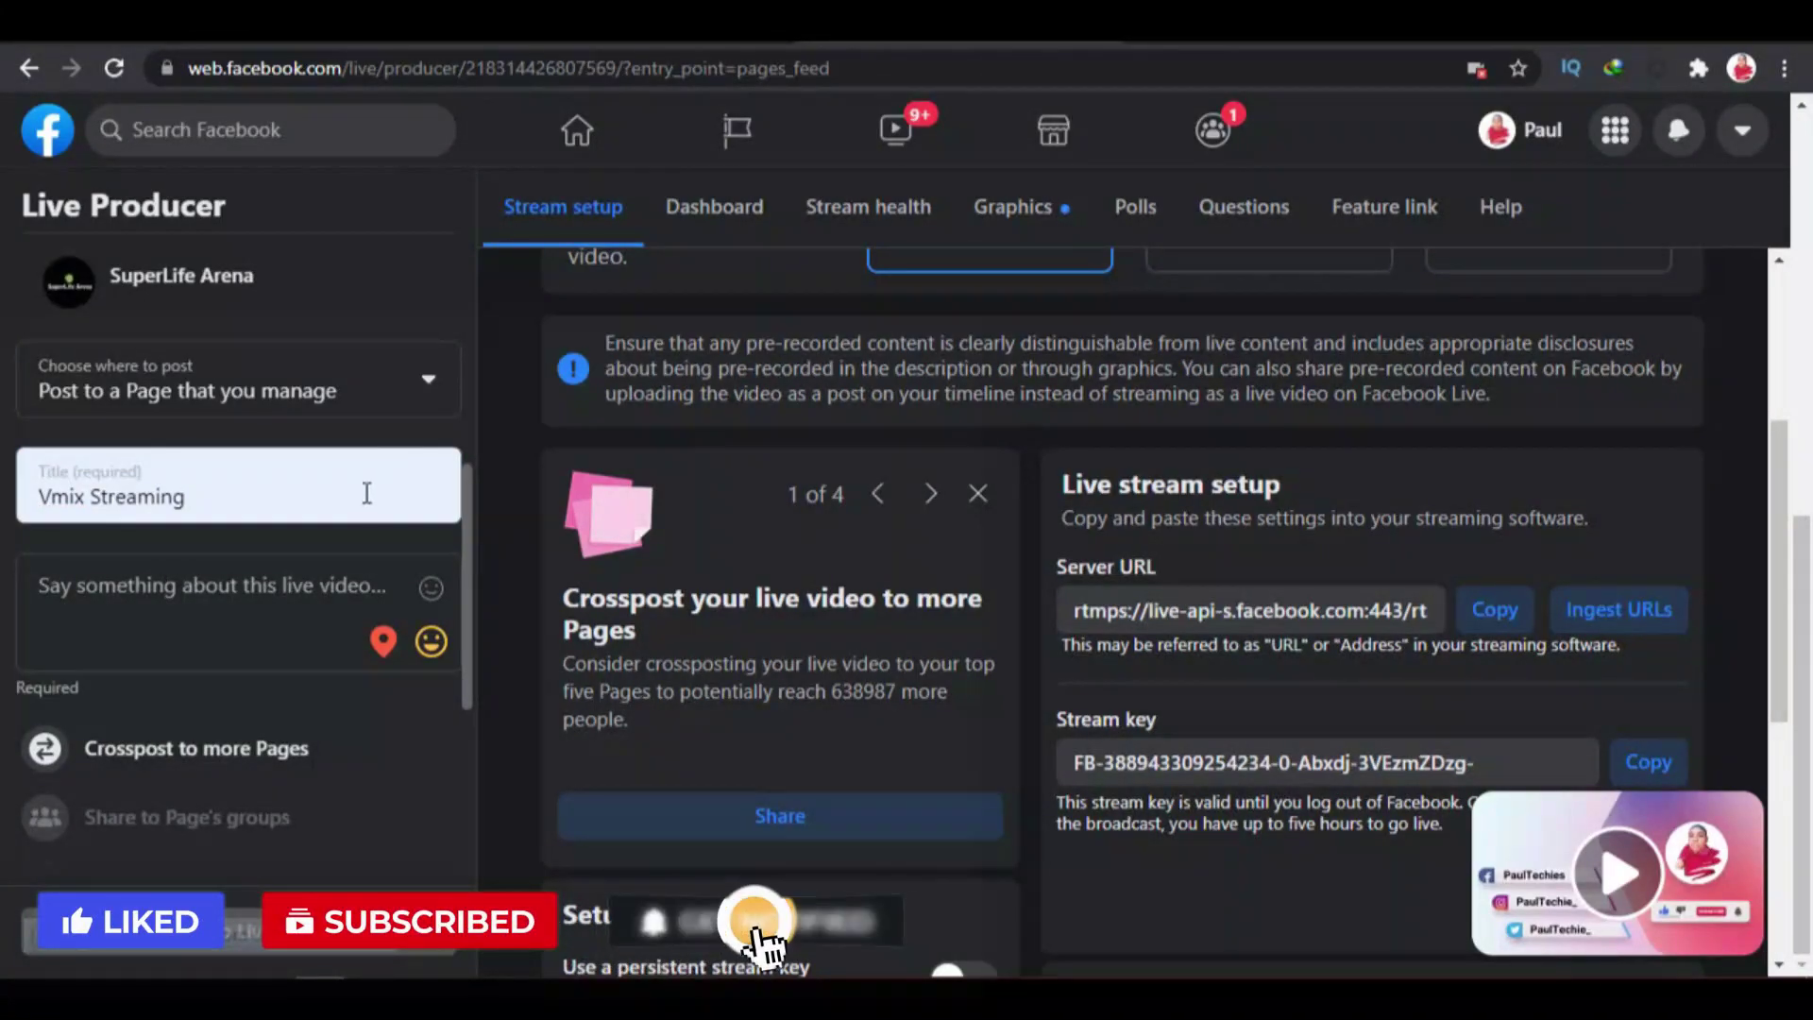
{"action": "left_click_drag", "start_coordinate": [465, 506], "coordinate": [481, 604]}
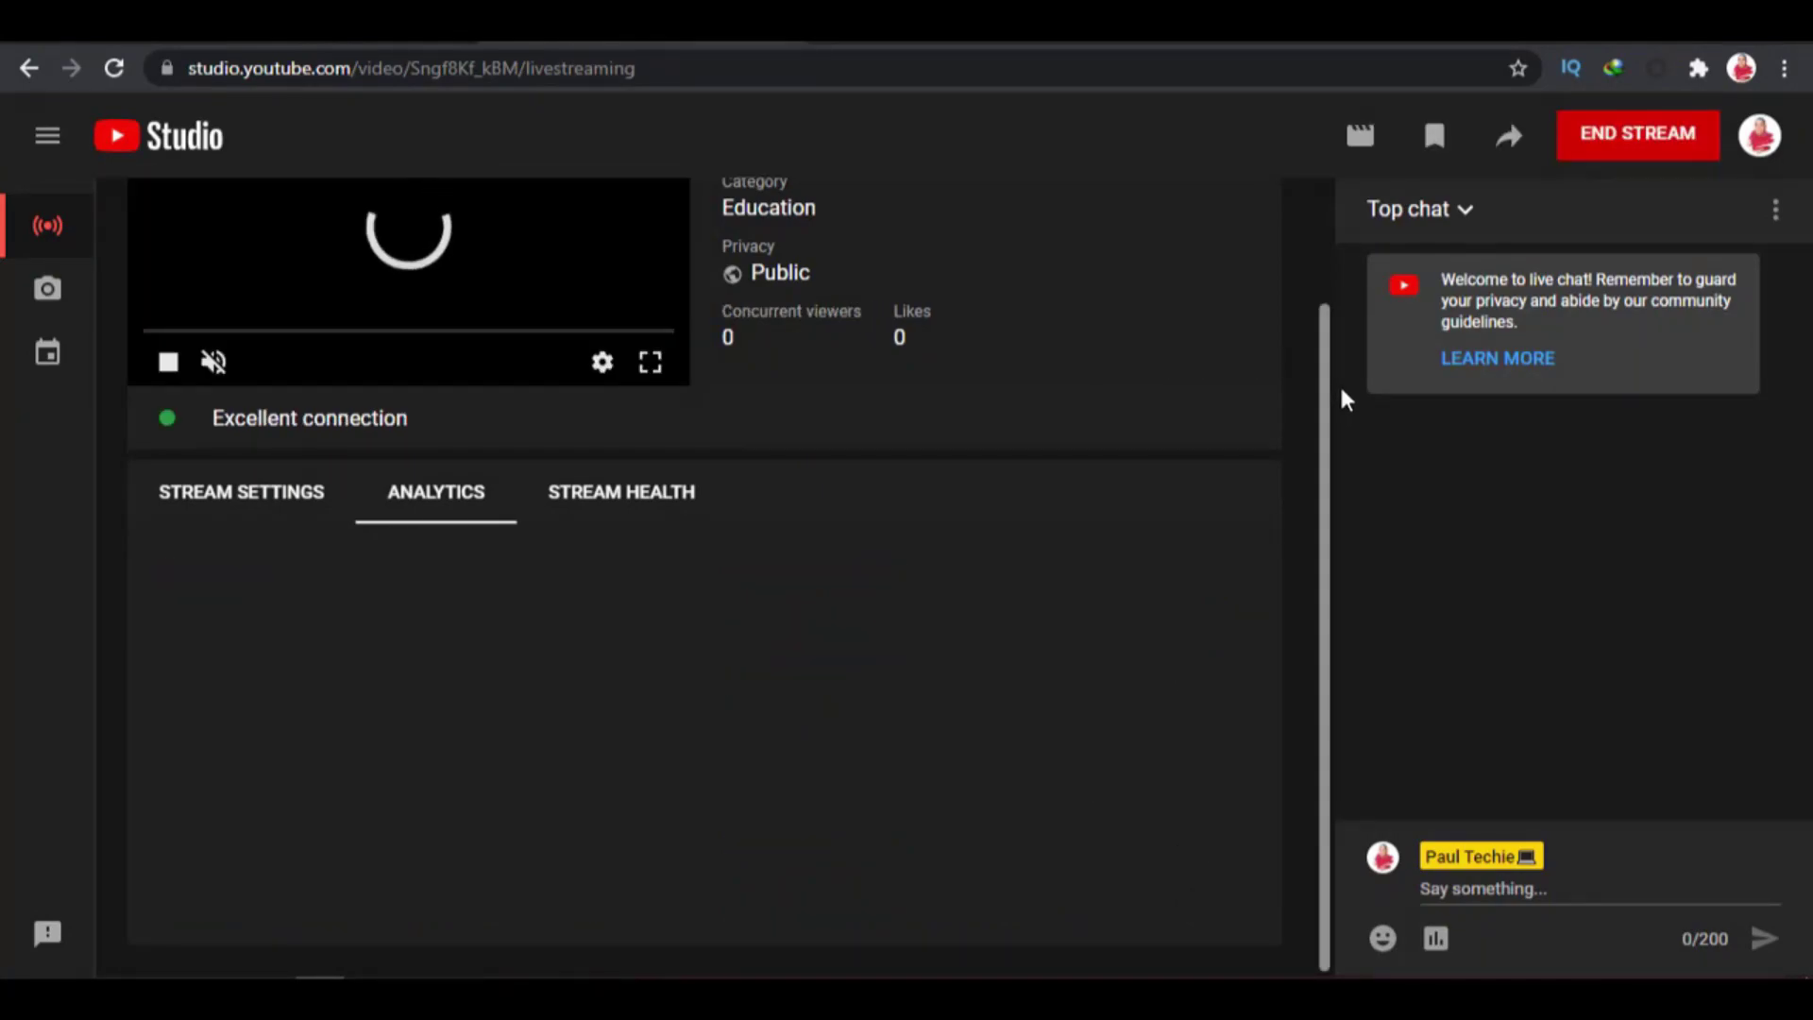
Step: Confirm YouTube Studio shows the stream LIVE with an excellent connection, then go back to Facebook
{"action": "left_click_drag", "start_coordinate": [1328, 396], "coordinate": [1322, 273]}
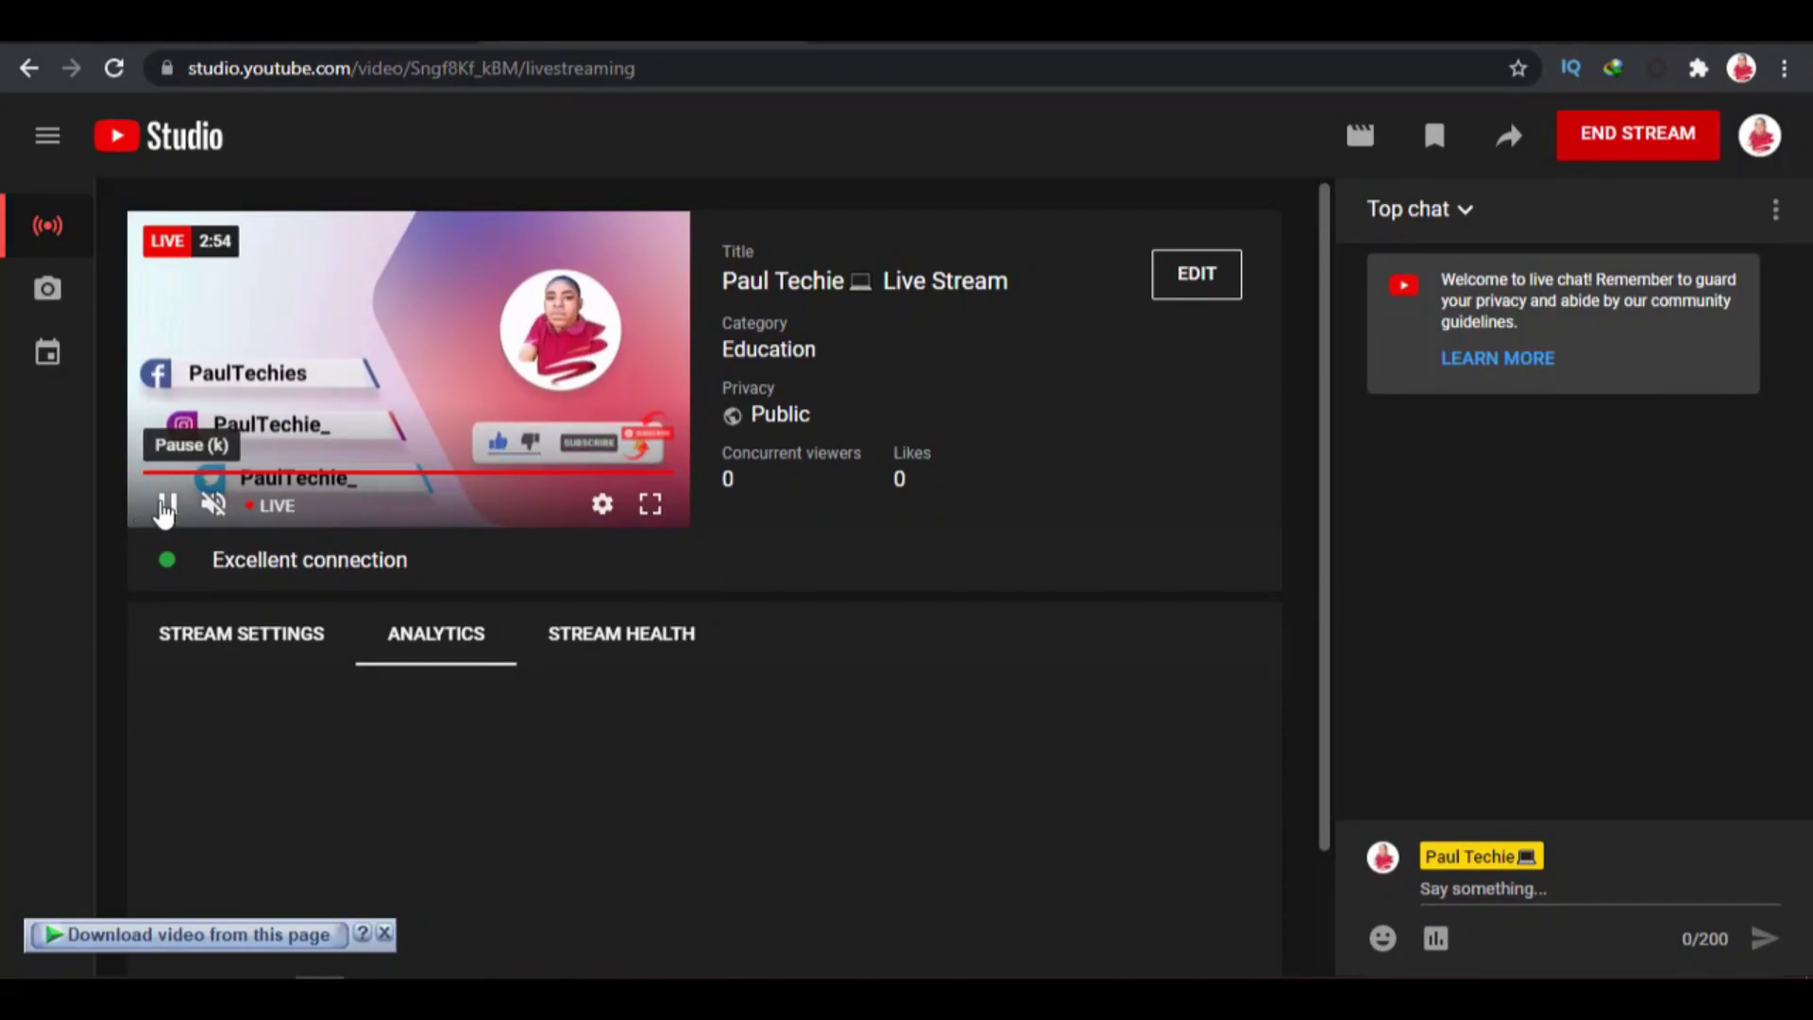
{"action": "key", "text": "ctrl+Tab"}
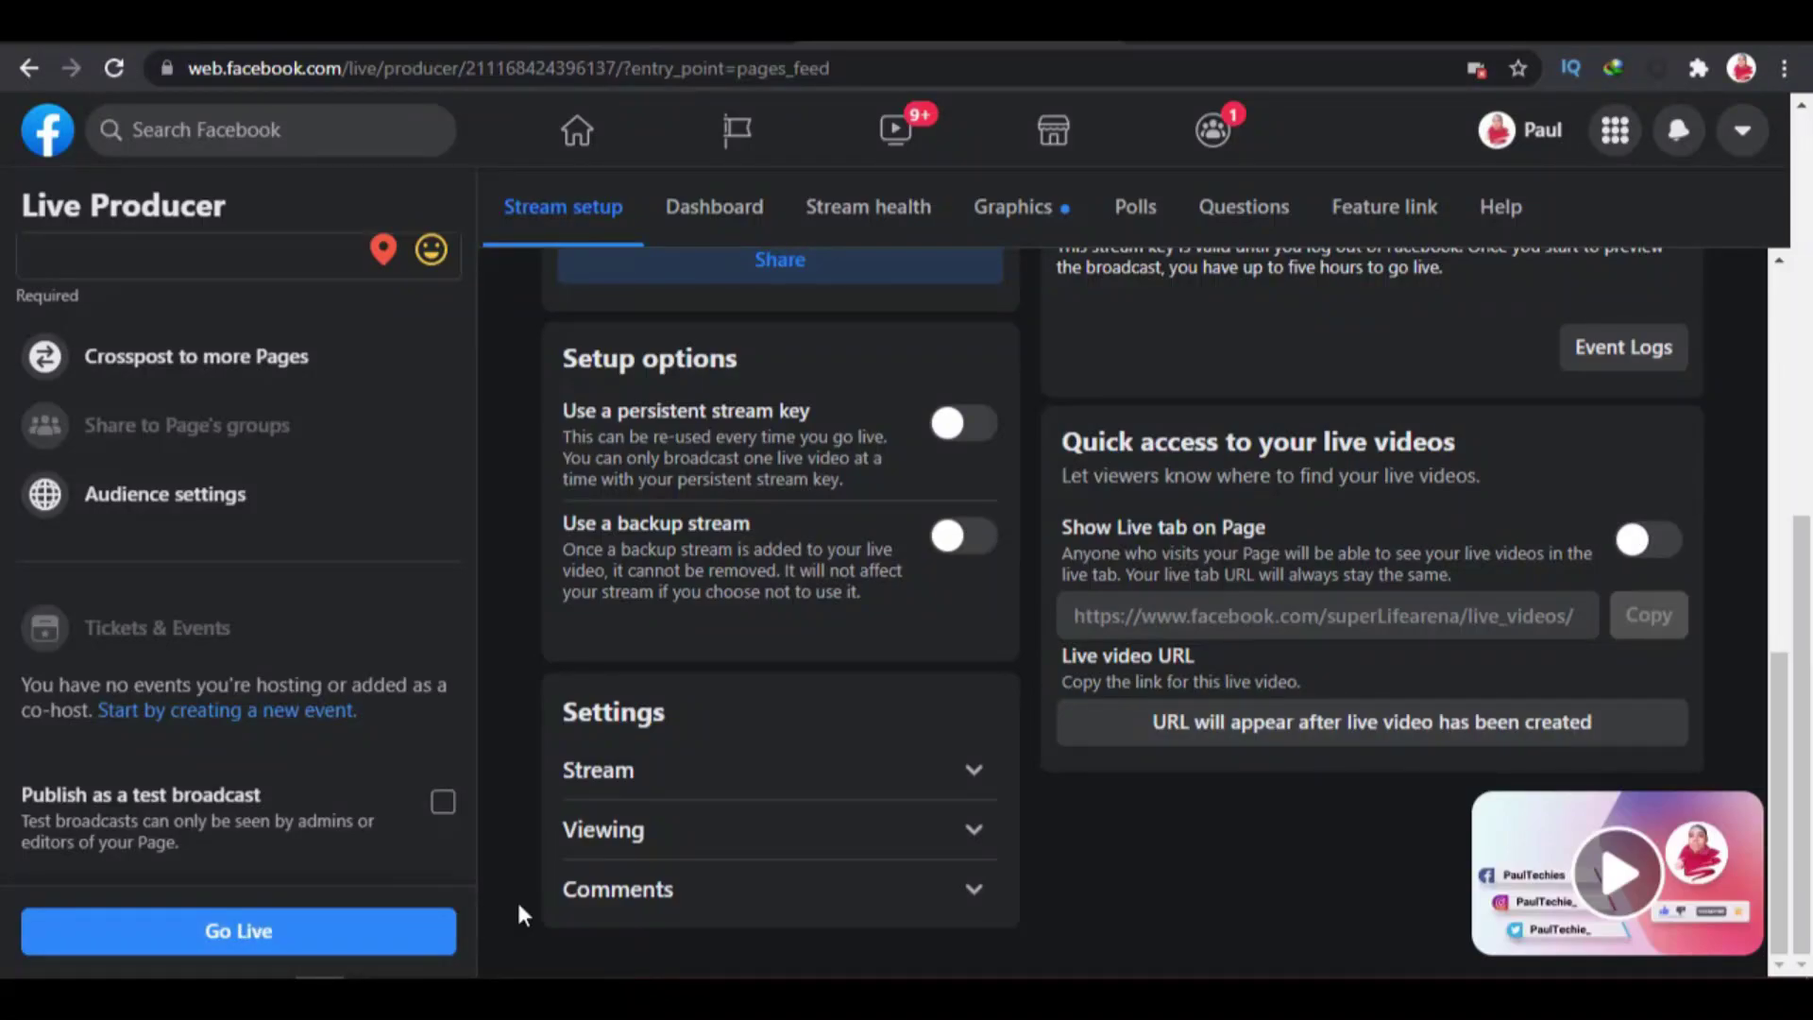
Step: Check the running broadcast in vMix, Facebook Live Producer and YouTube Studio, where it's live with excellent connection
{"action": "mouse_move", "coordinate": [573, 982]}
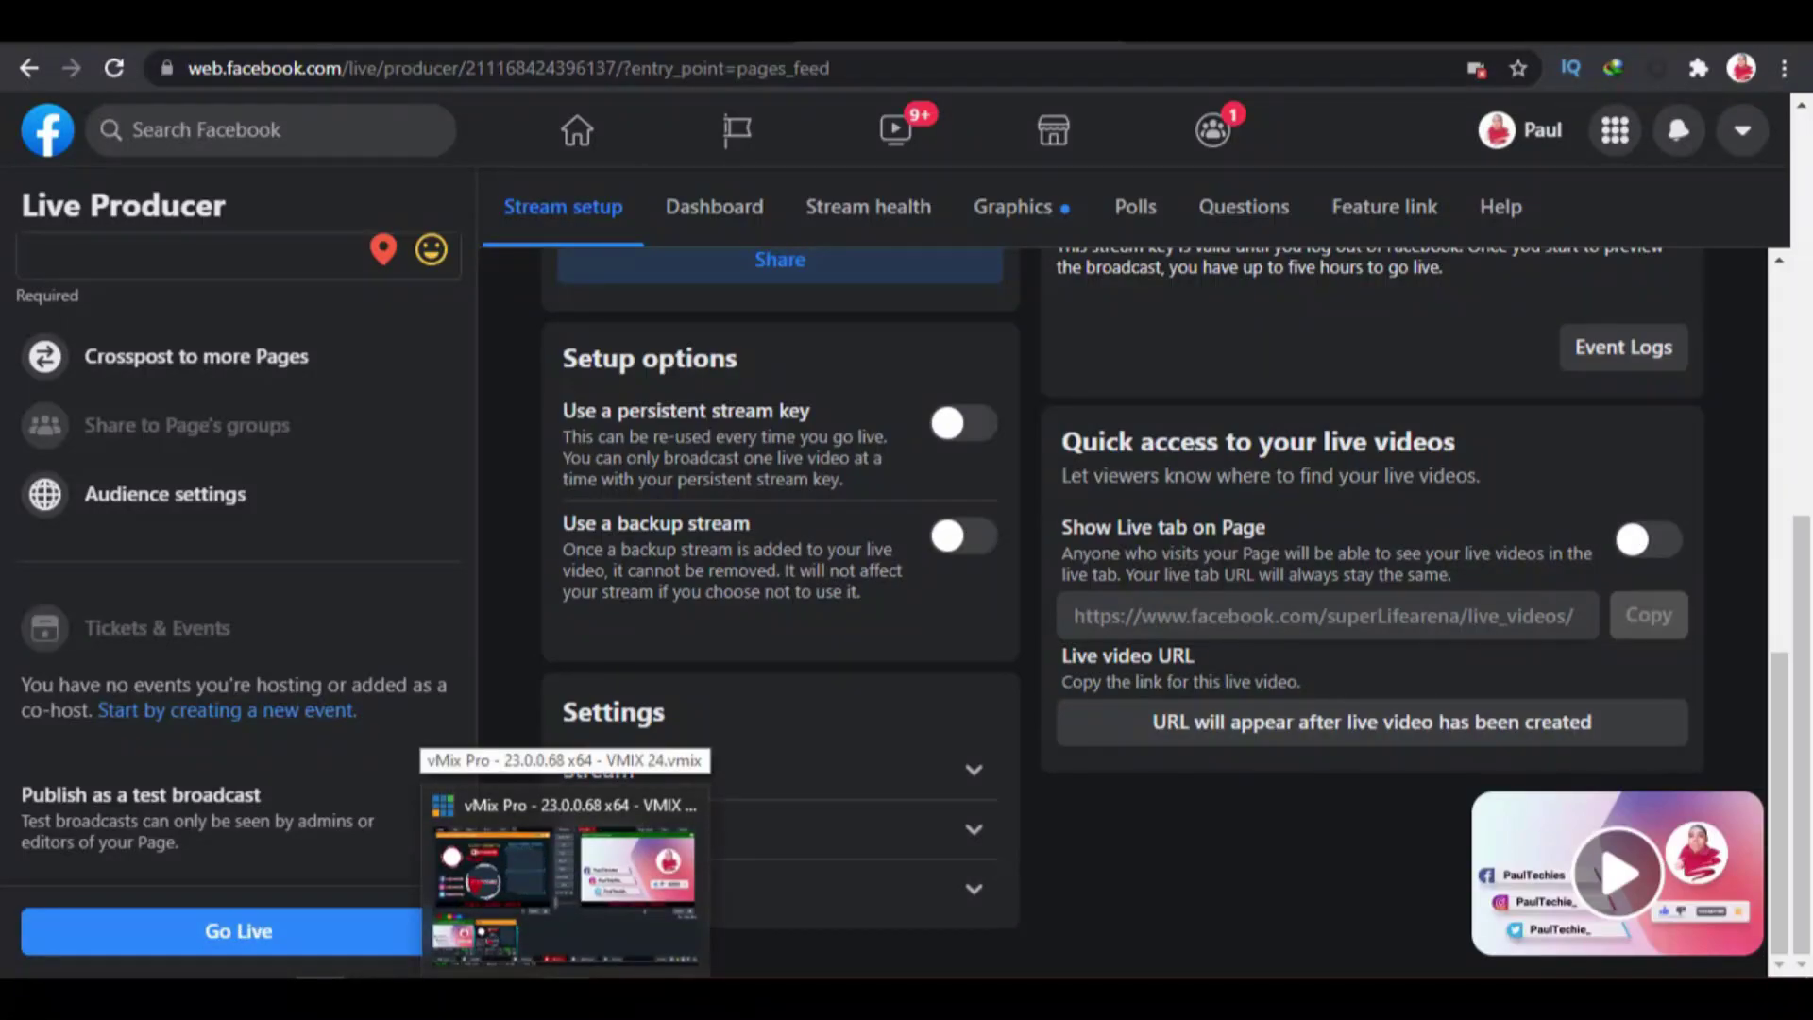
{"action": "left_click", "coordinate": [565, 897]}
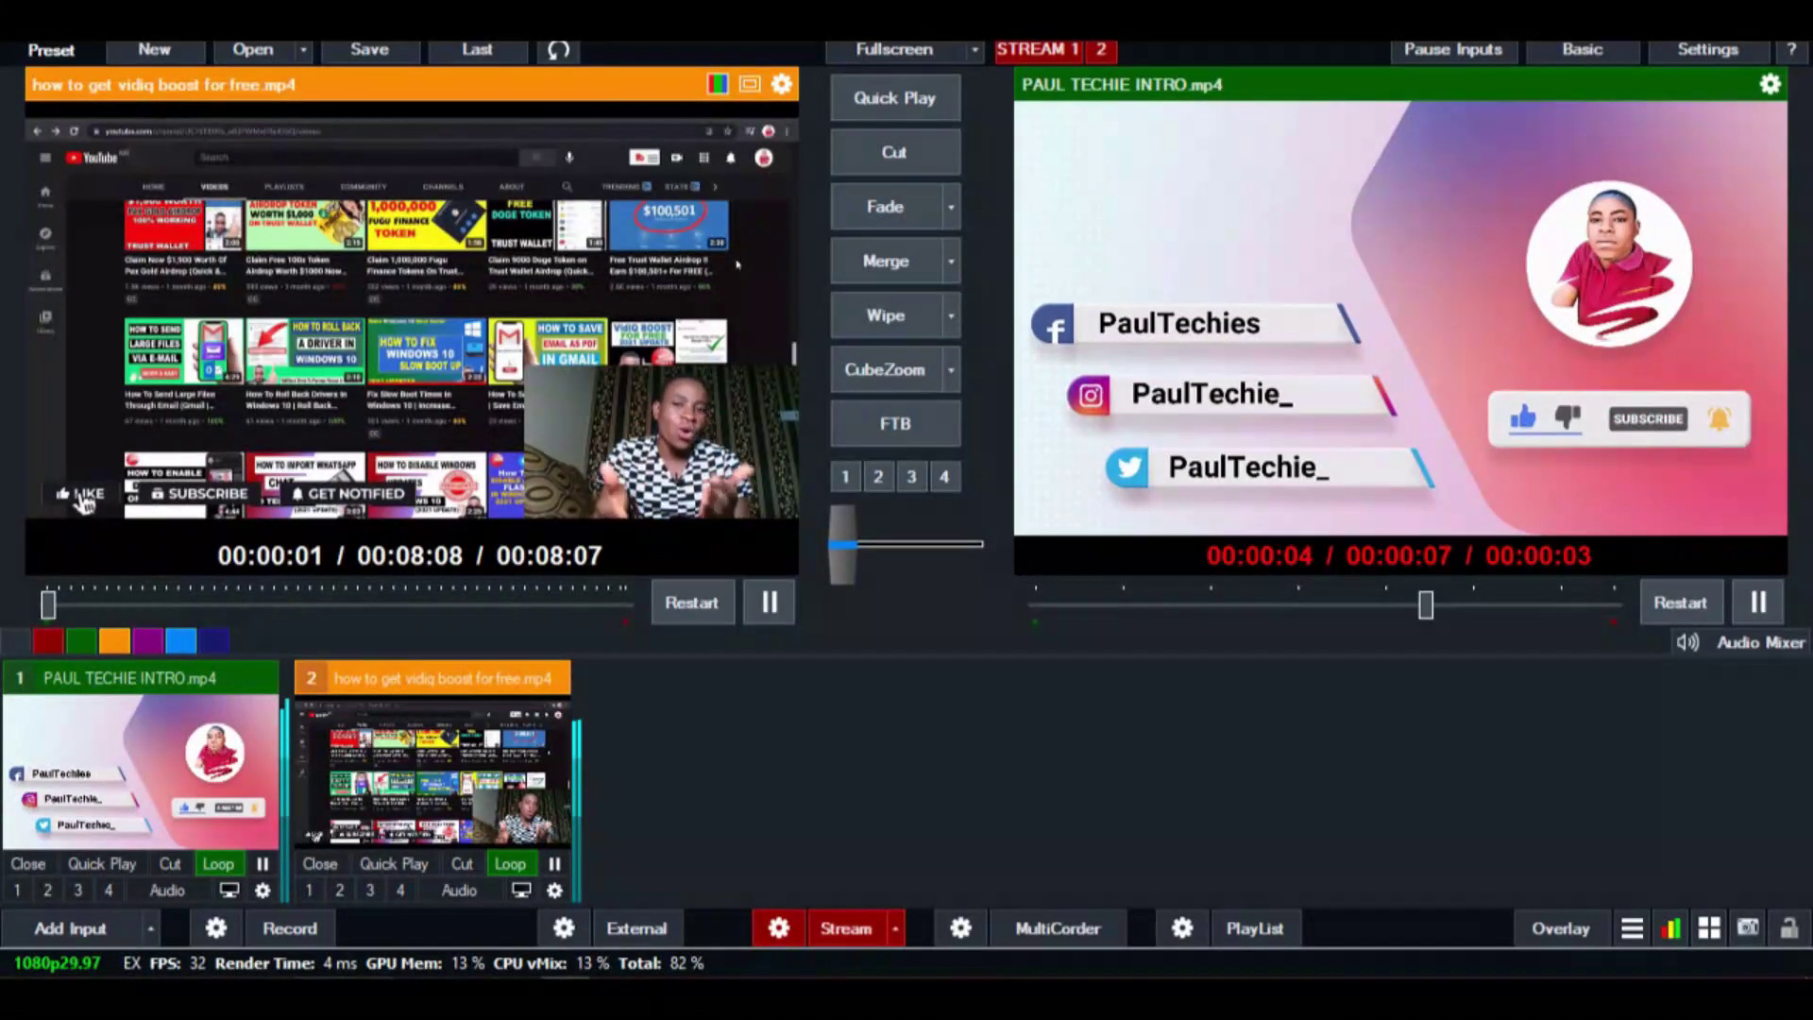
{"action": "key", "text": "alt+Tab"}
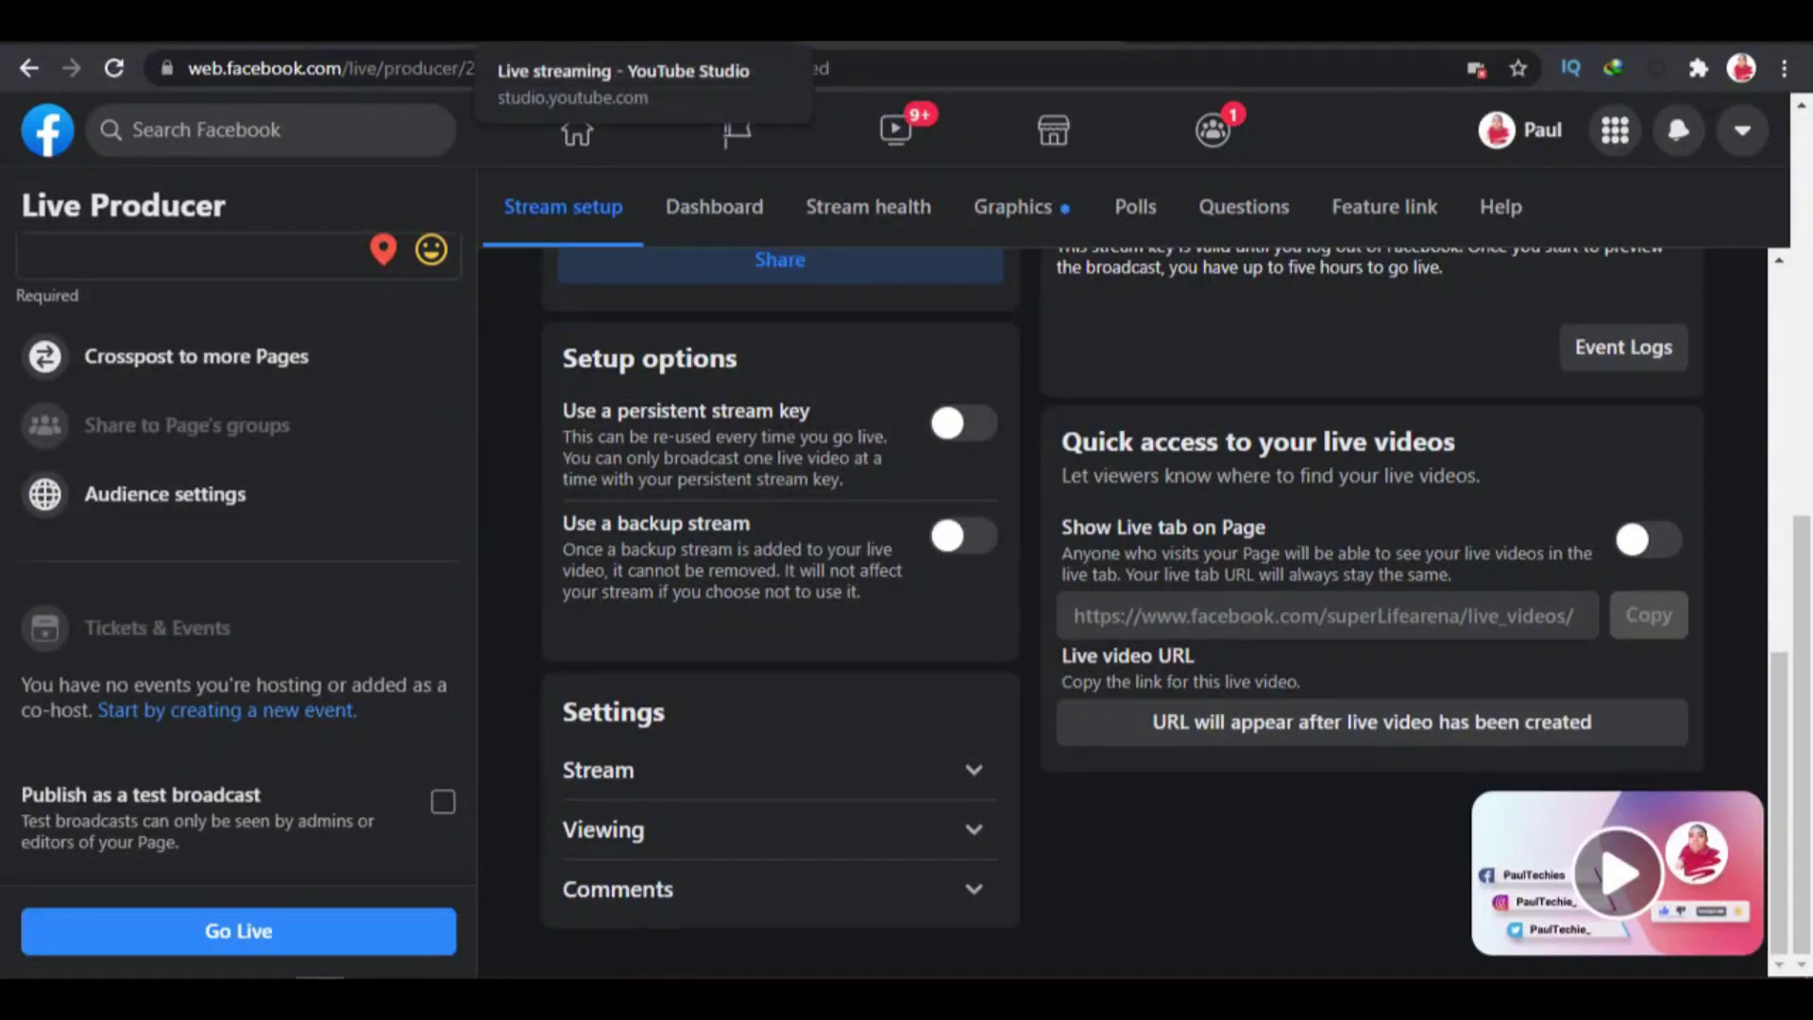
{"action": "left_click", "coordinate": [586, 21]}
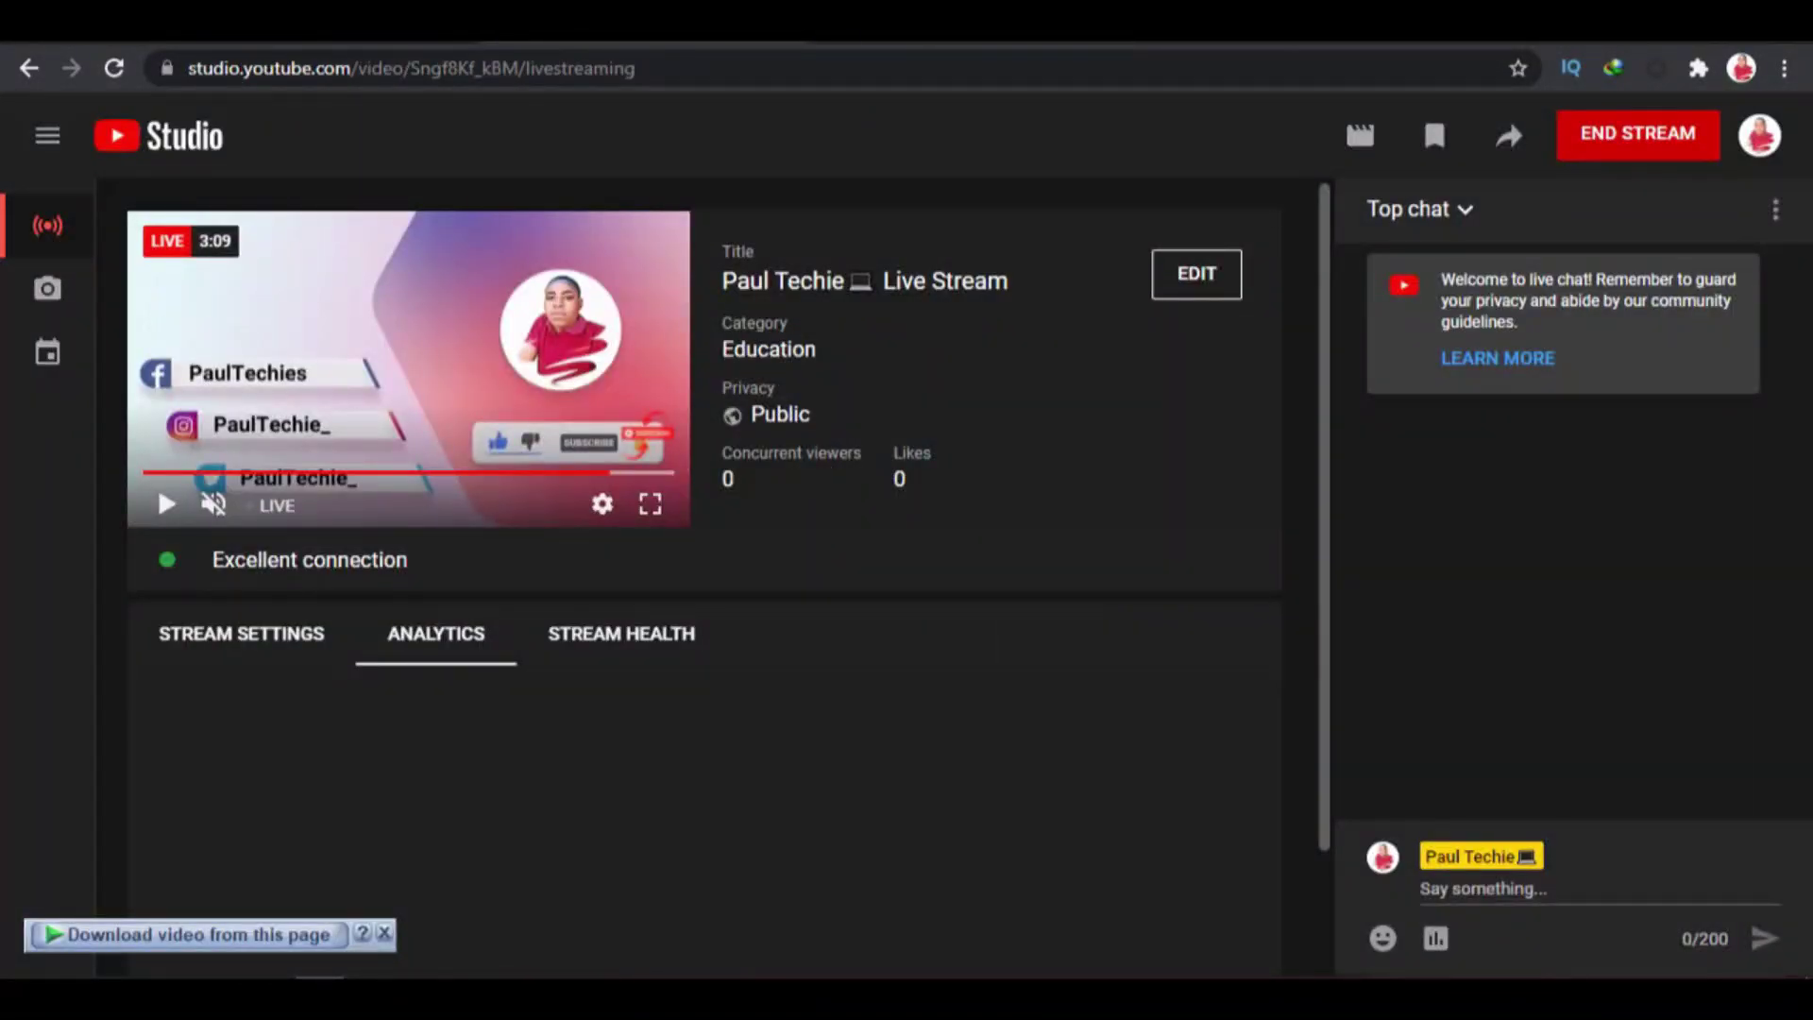
{"action": "key", "text": "ctrl+Tab"}
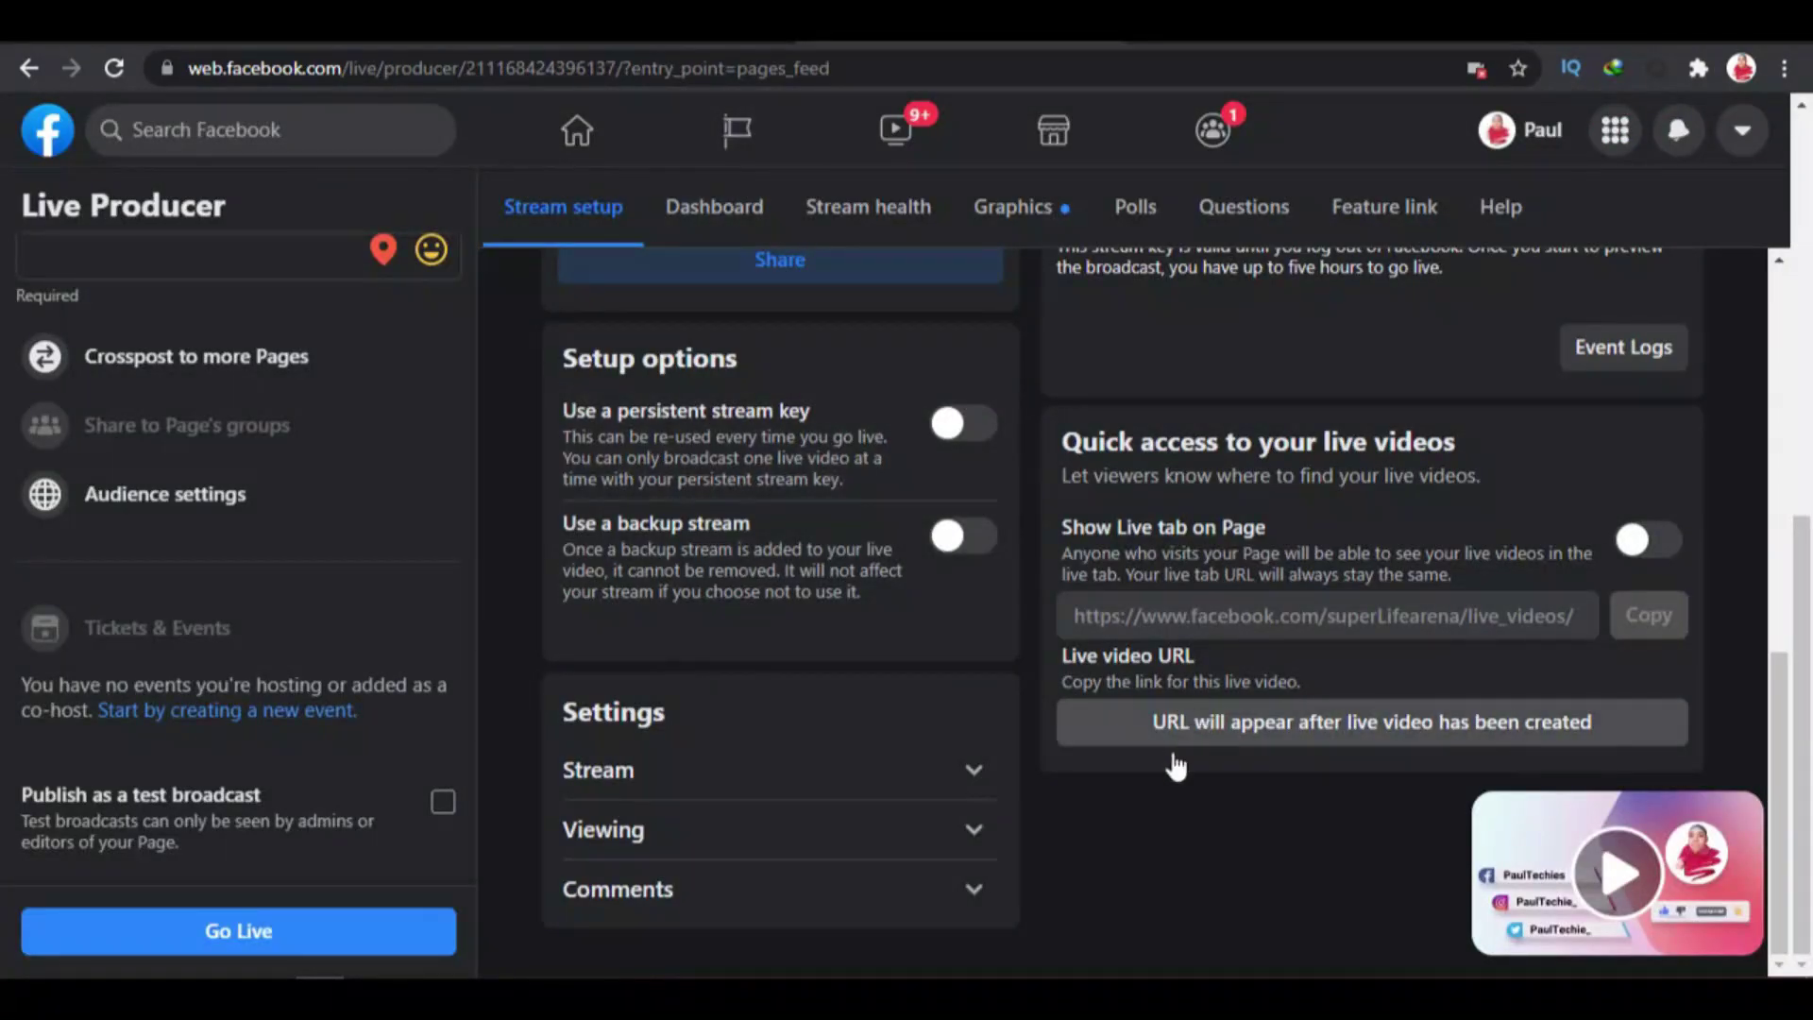